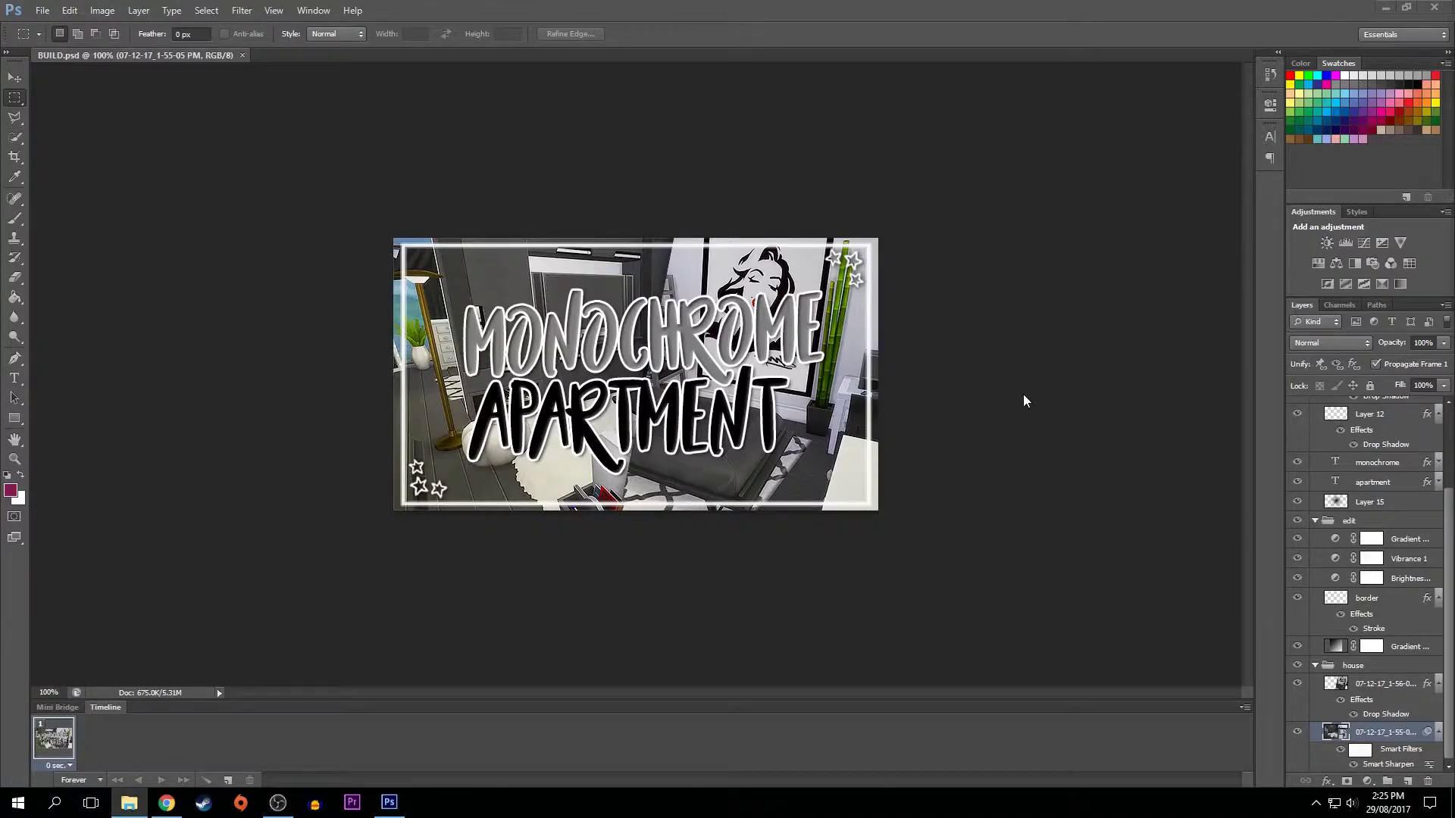
- Place the yellow house exterior screenshot in the house group, scaled to fill the canvas
scroll(1024, 401, "up", 1, "alt")
scroll(1023, 401, "up", 1, "alt")
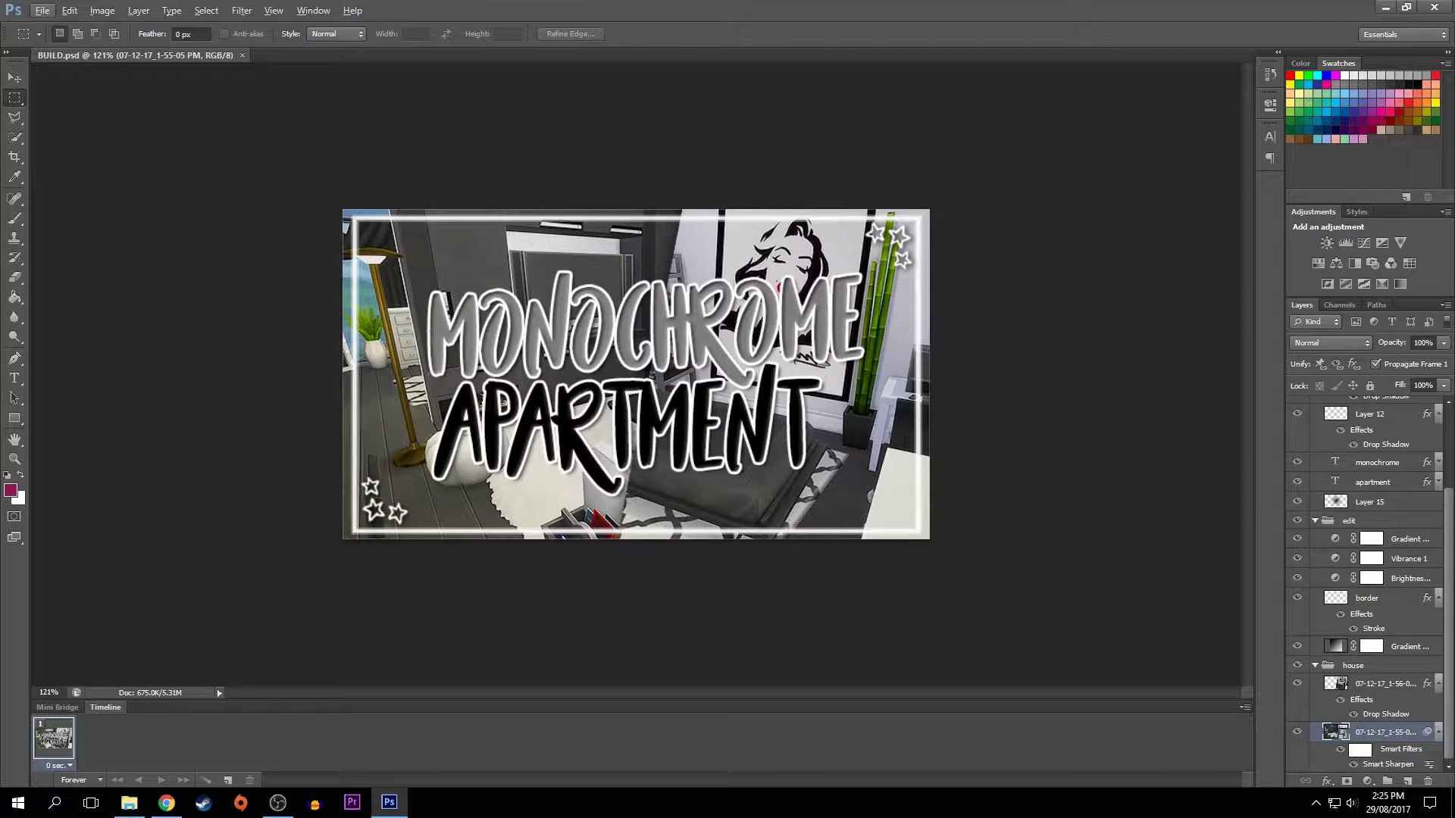
left_click(1403, 684)
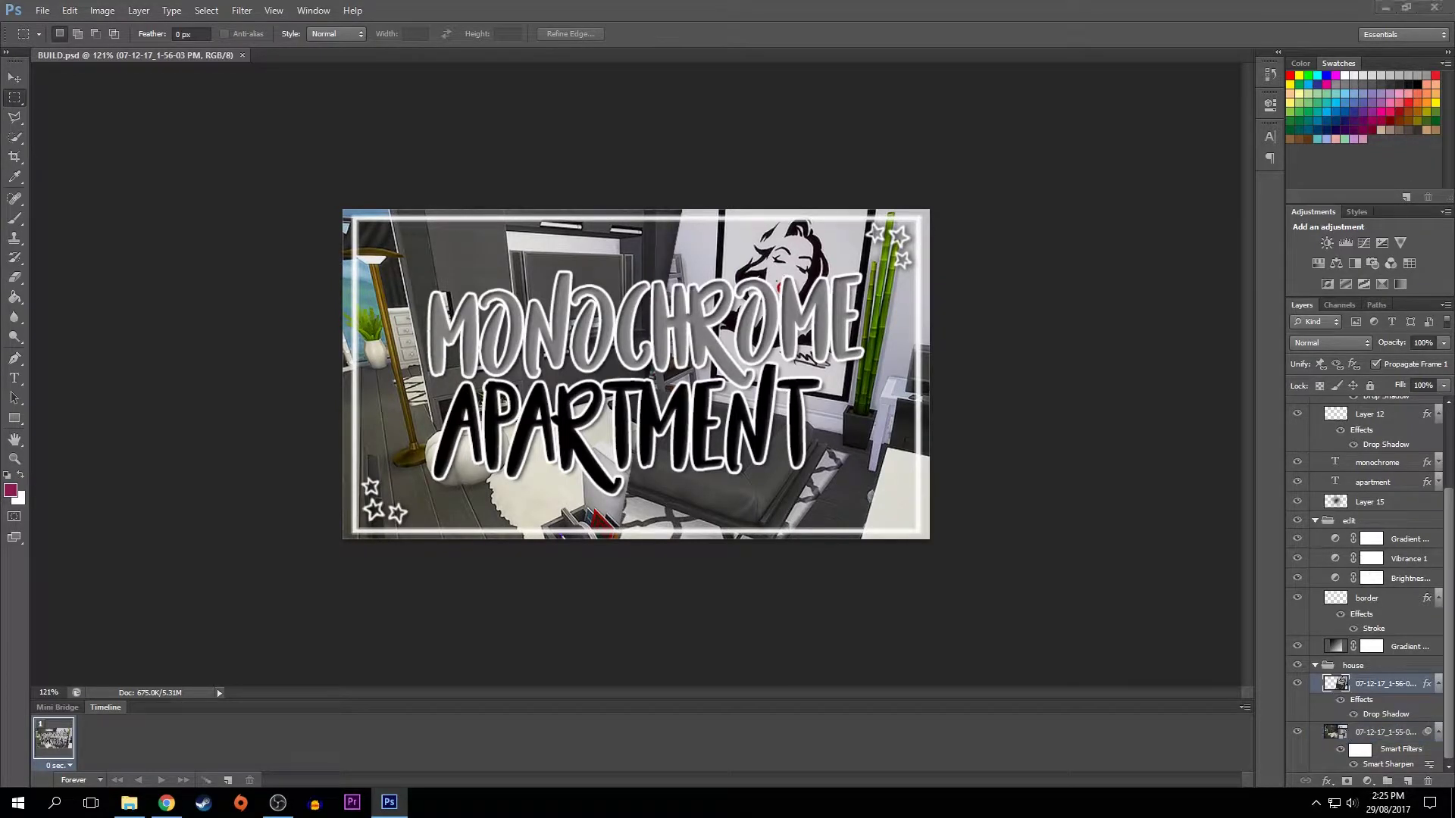
left_click_drag(1452, 8, 636, 375)
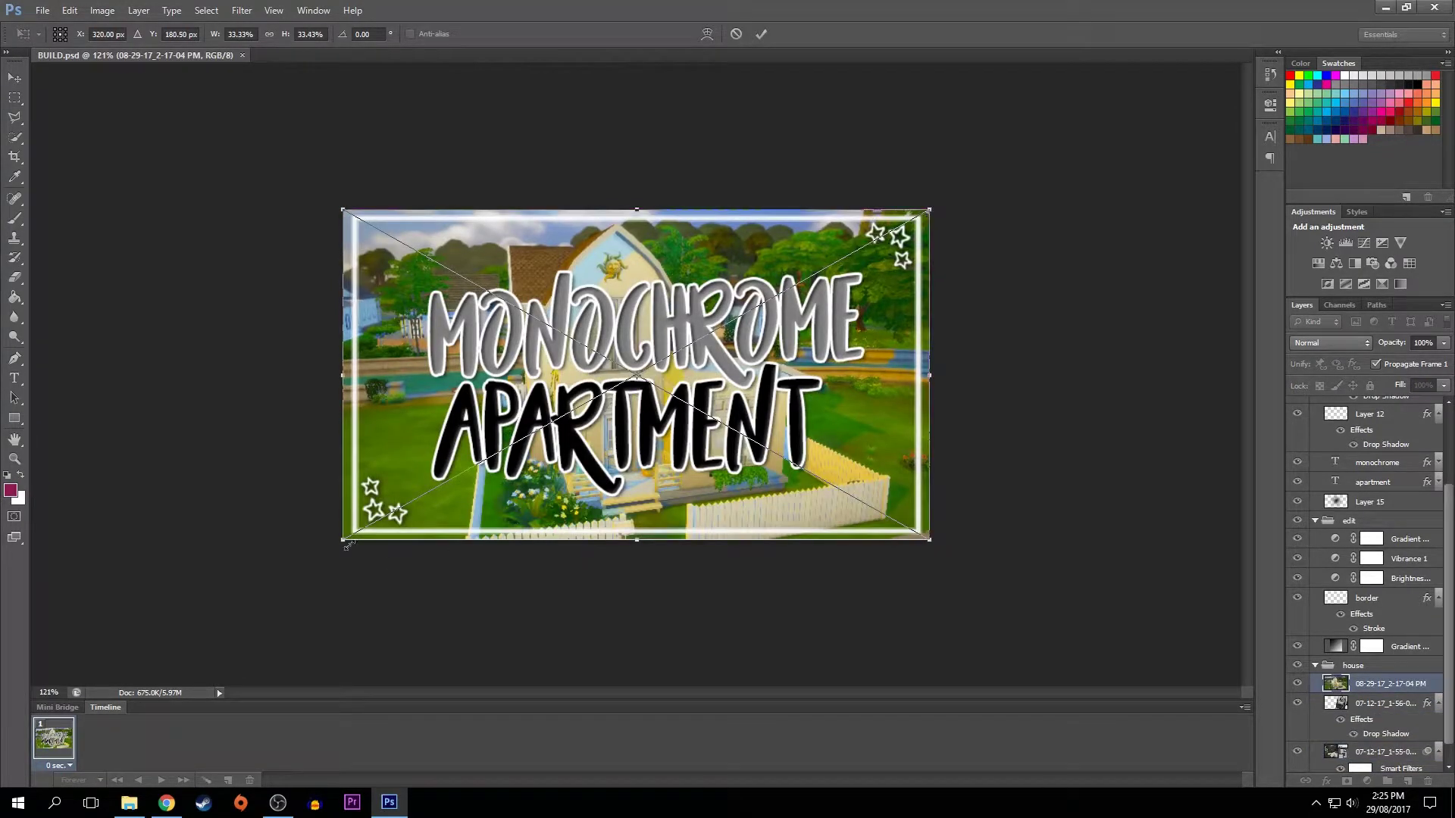
- Commit the placement and hide the text group, Gradient, Vibrance, Brightness, border and lower Gradient layers
left_click(761, 33)
scroll(1296, 410, "up", 5)
left_click(1295, 407)
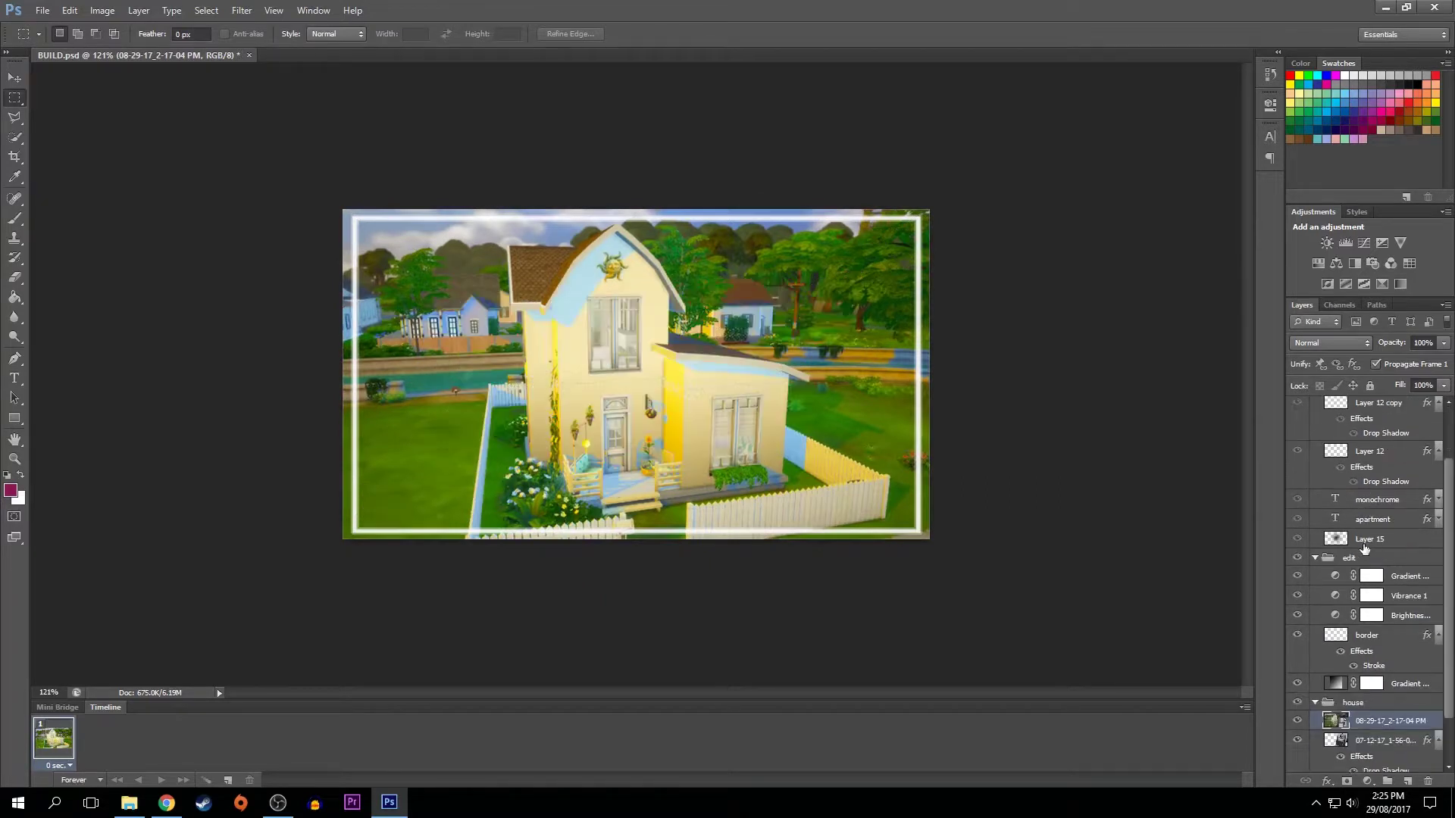
scroll(1401, 598, "down", 3)
left_click_drag(1297, 522, 1297, 578)
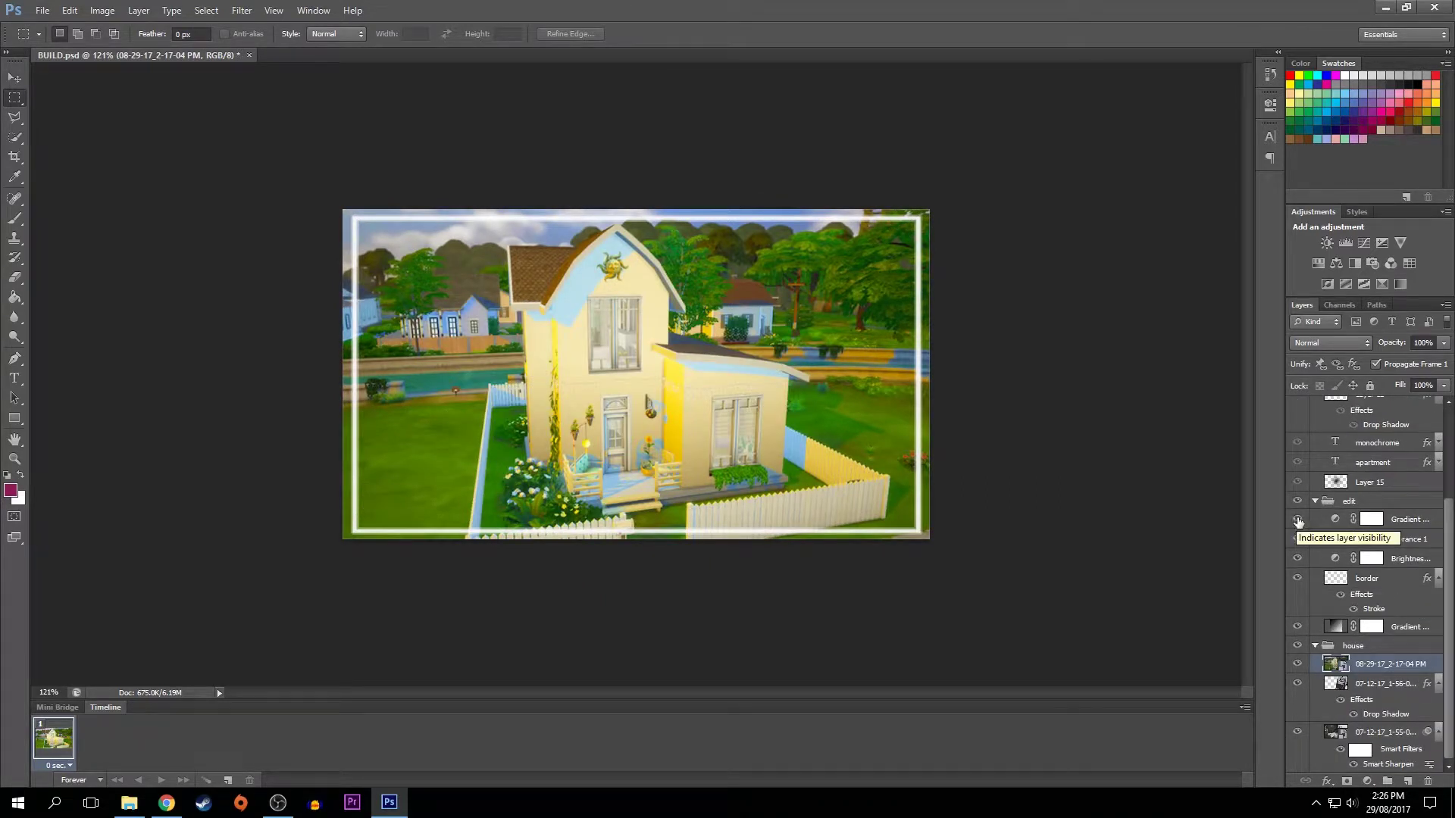
left_click(1297, 628)
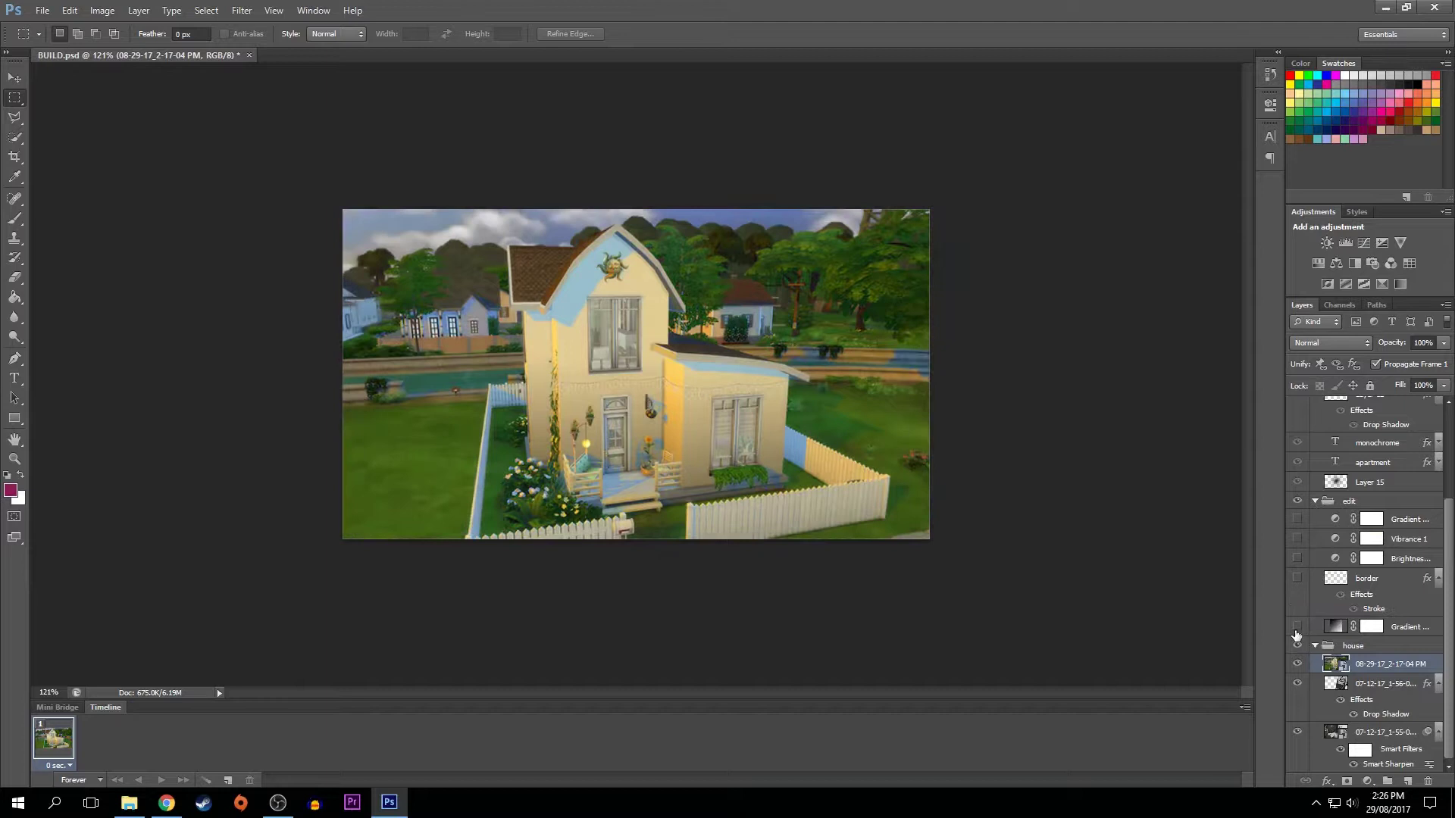
left_click(1326, 243)
- Raise the house photo's brightness and add a Yellow Photo Filter adjustment
left_click_drag(1139, 178, 1148, 175)
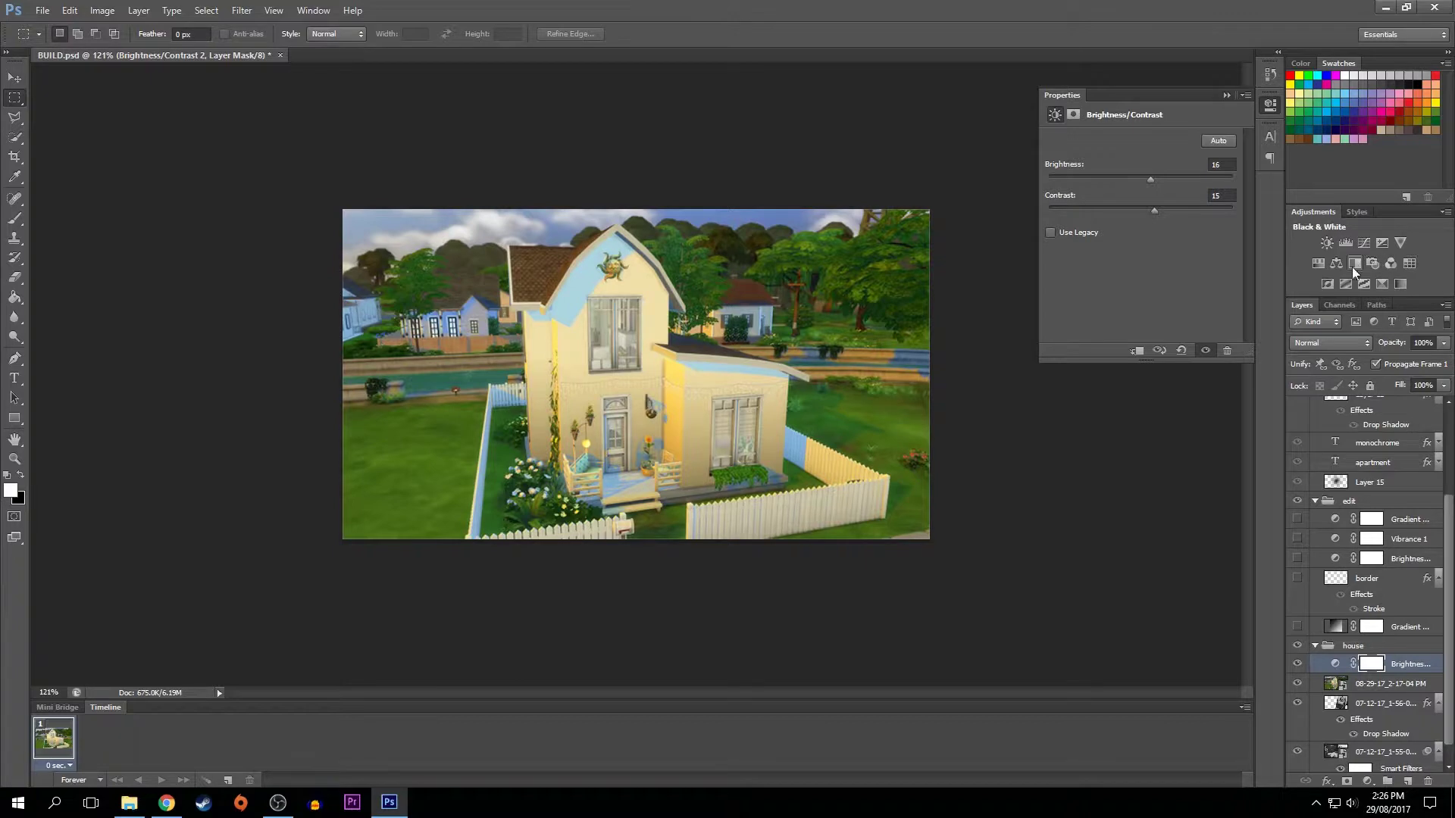
left_click(1371, 269)
left_click(1126, 140)
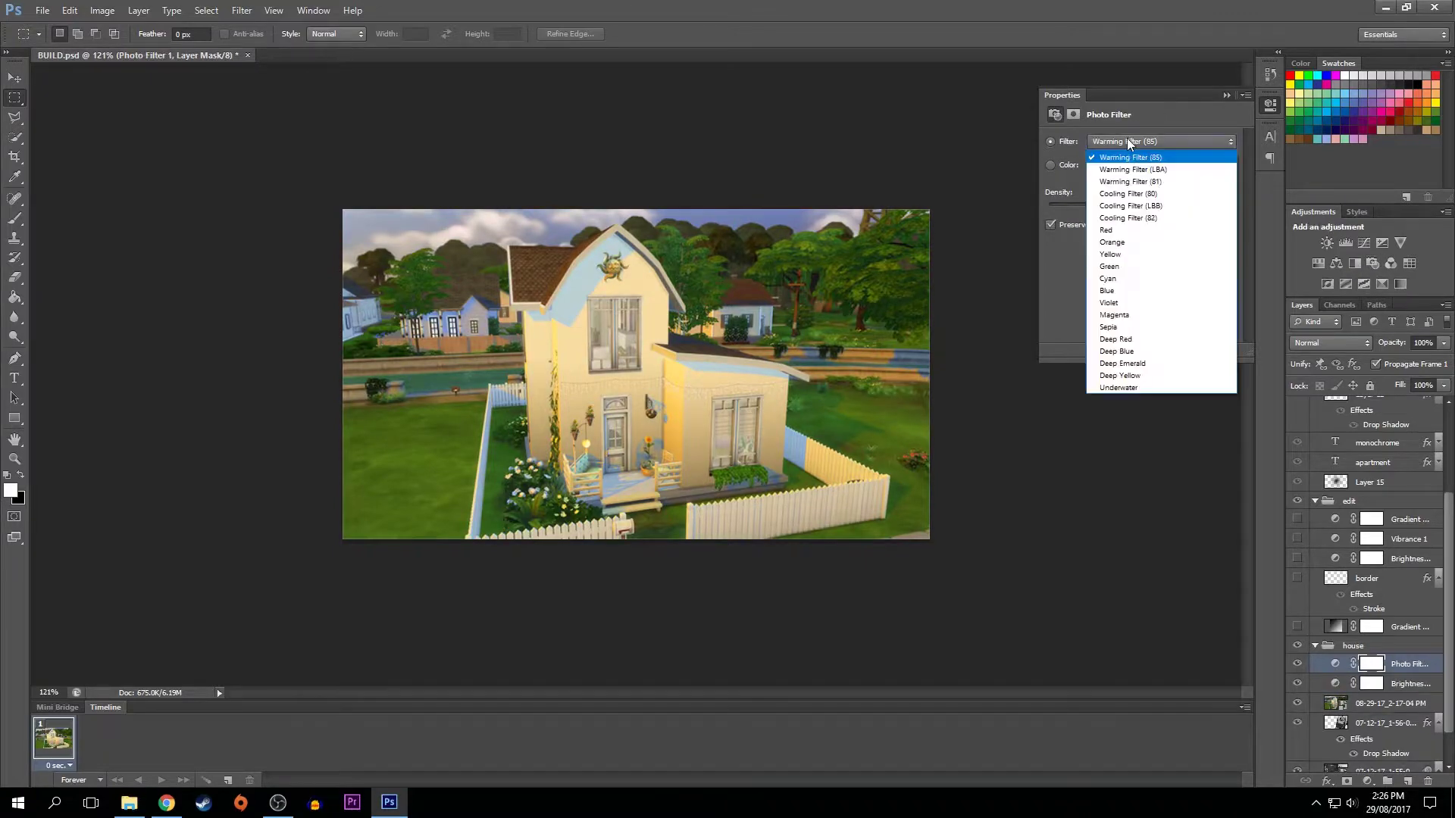
left_click(1114, 237)
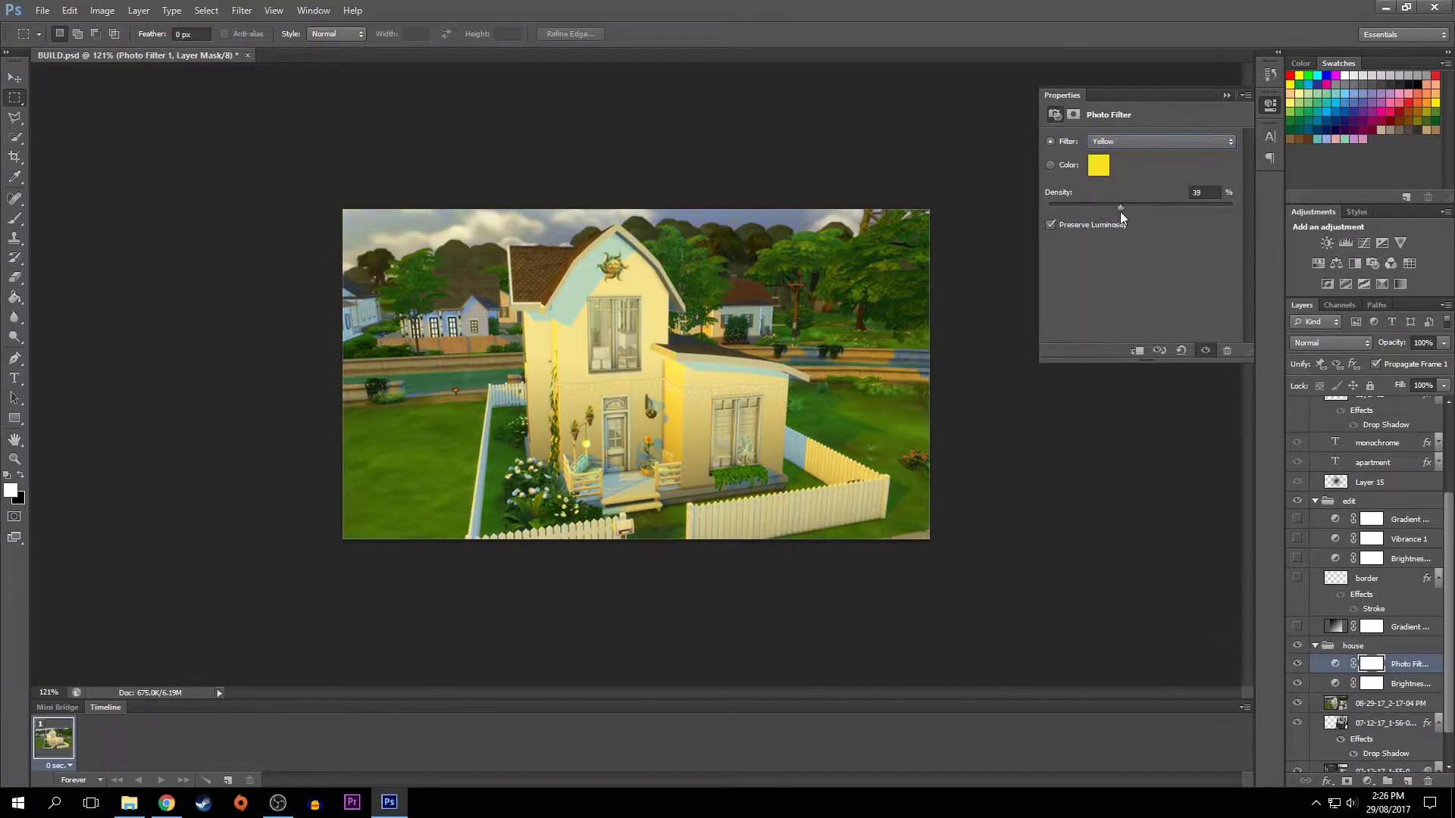
right_click(1385, 709)
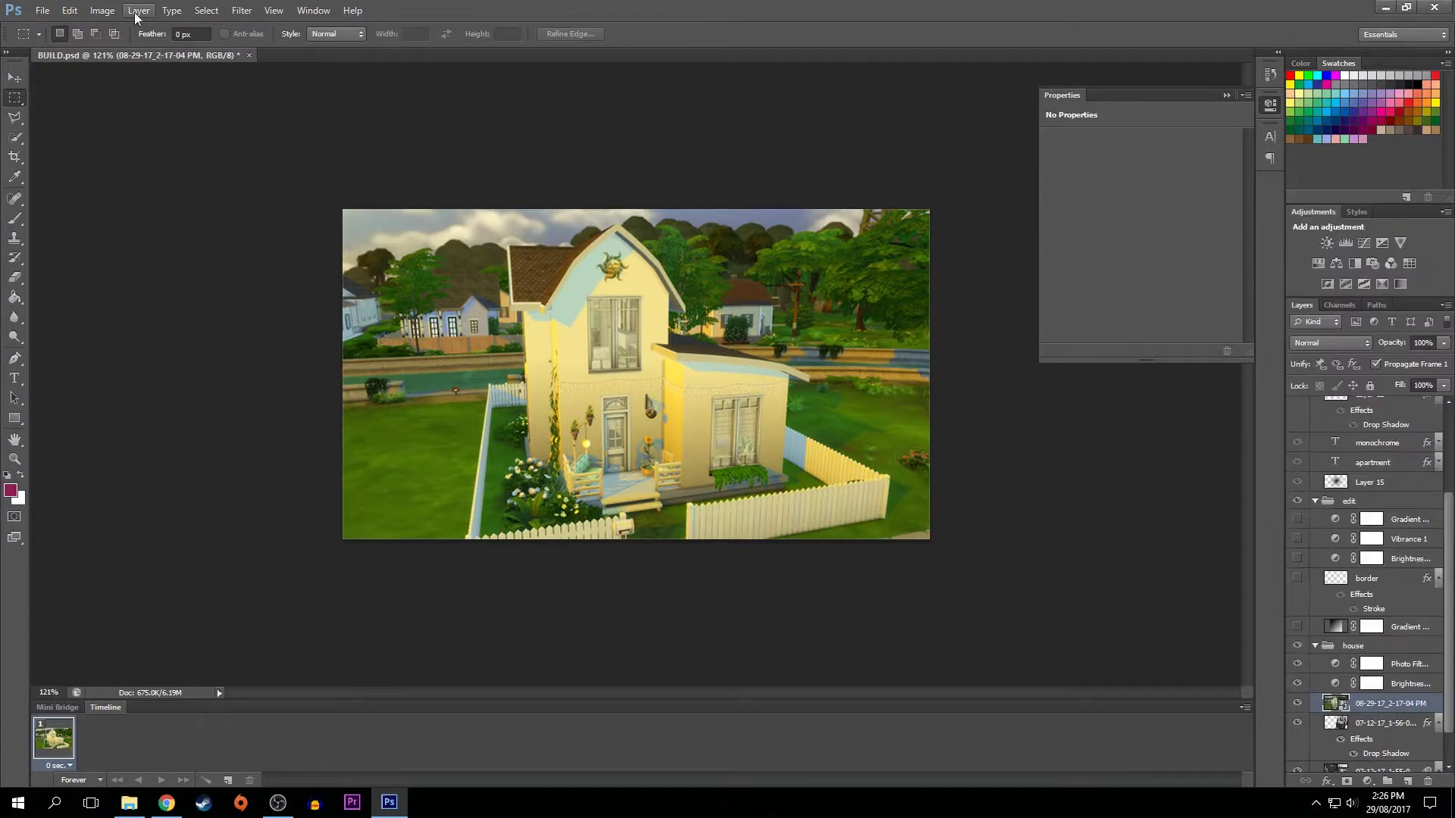
left_click(242, 10)
- Apply Smart Sharpen to the house photo and shift it to the left
left_click(454, 278)
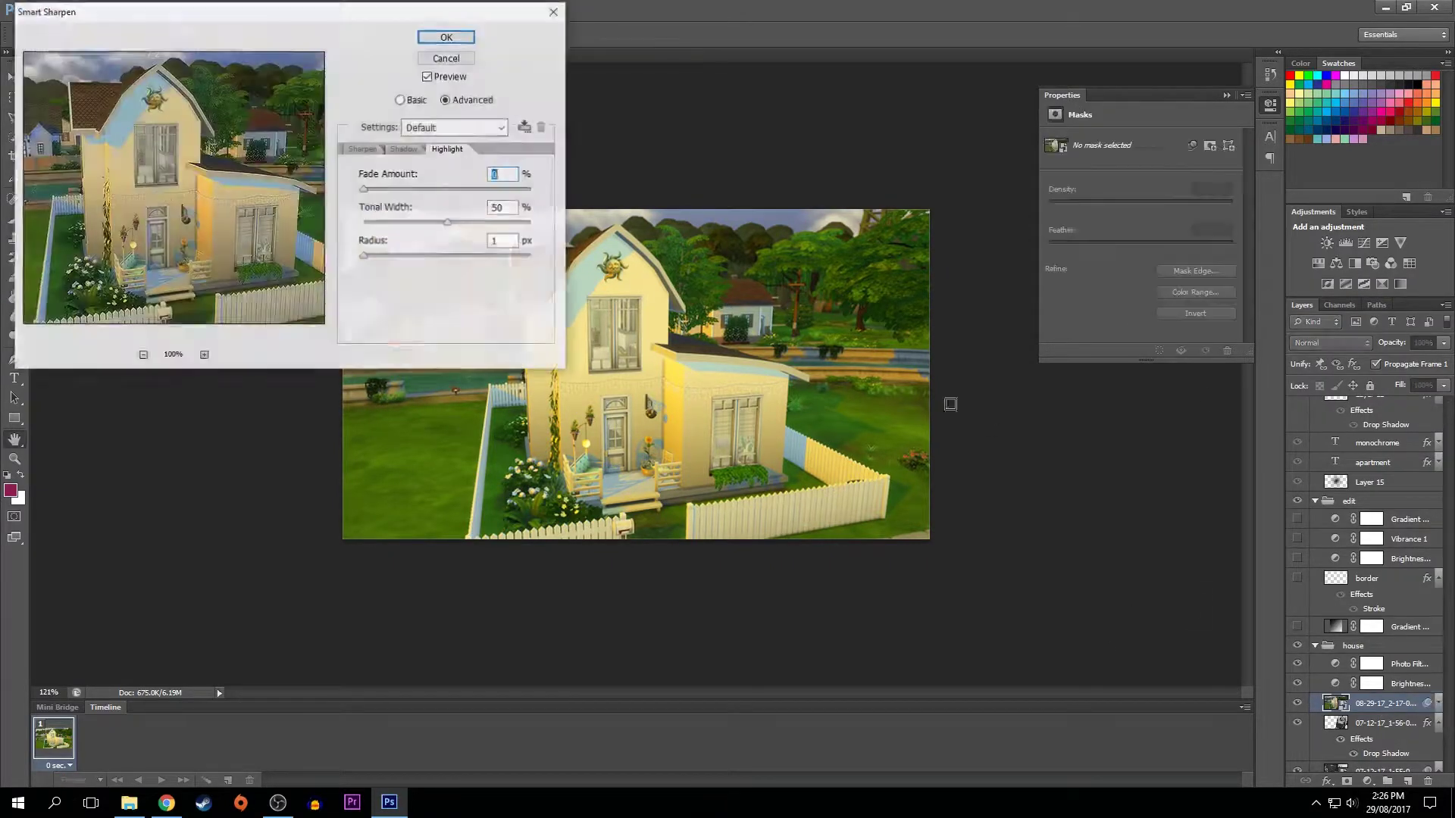
left_click(444, 38)
key("ctrl+t")
key("Return")
left_click_drag(864, 300, 722, 296)
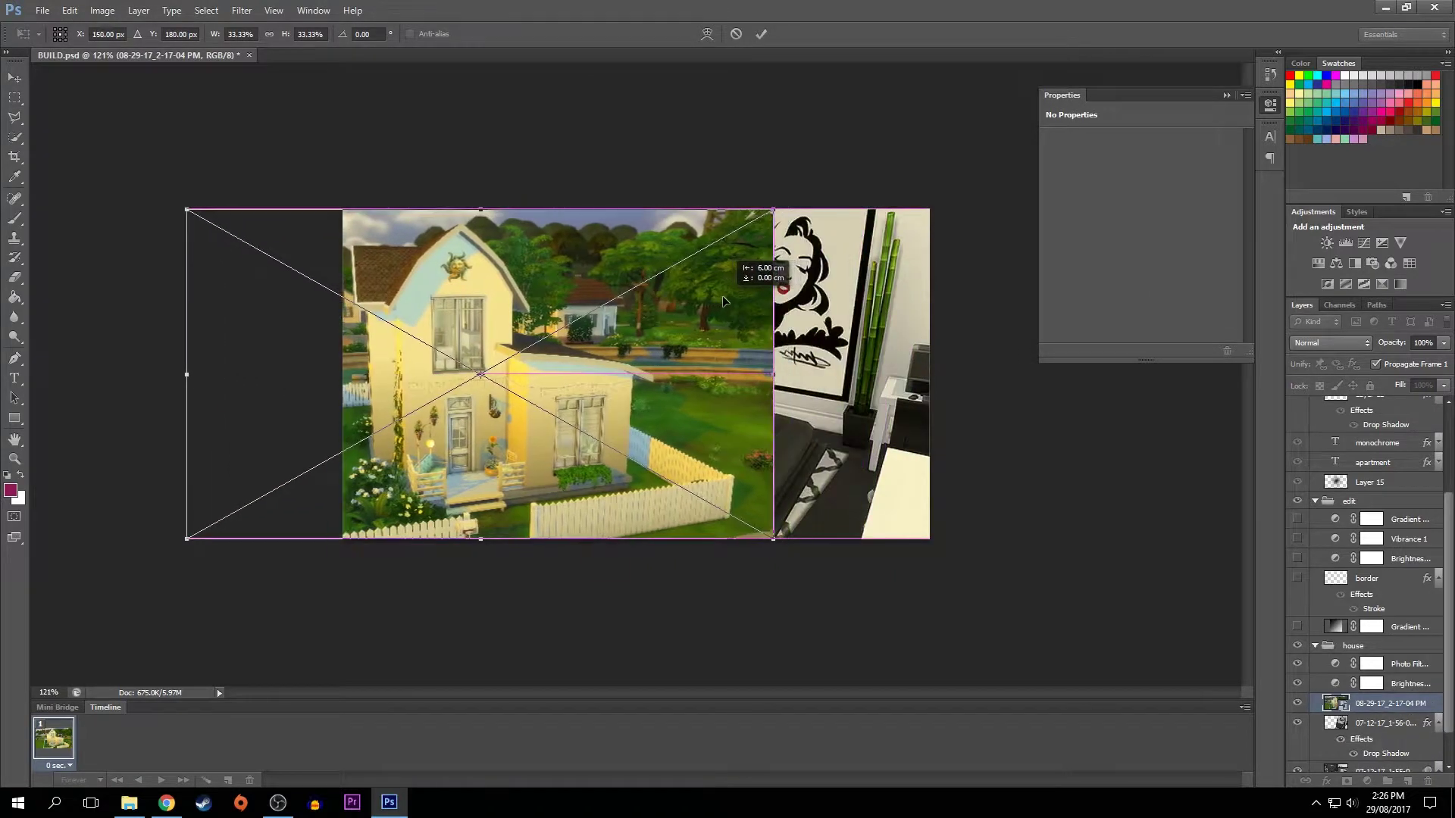
left_click(761, 34)
- Delete the old 07-12-17 apartment image layers
left_click(1385, 683)
left_click(1380, 741)
left_click(1428, 781)
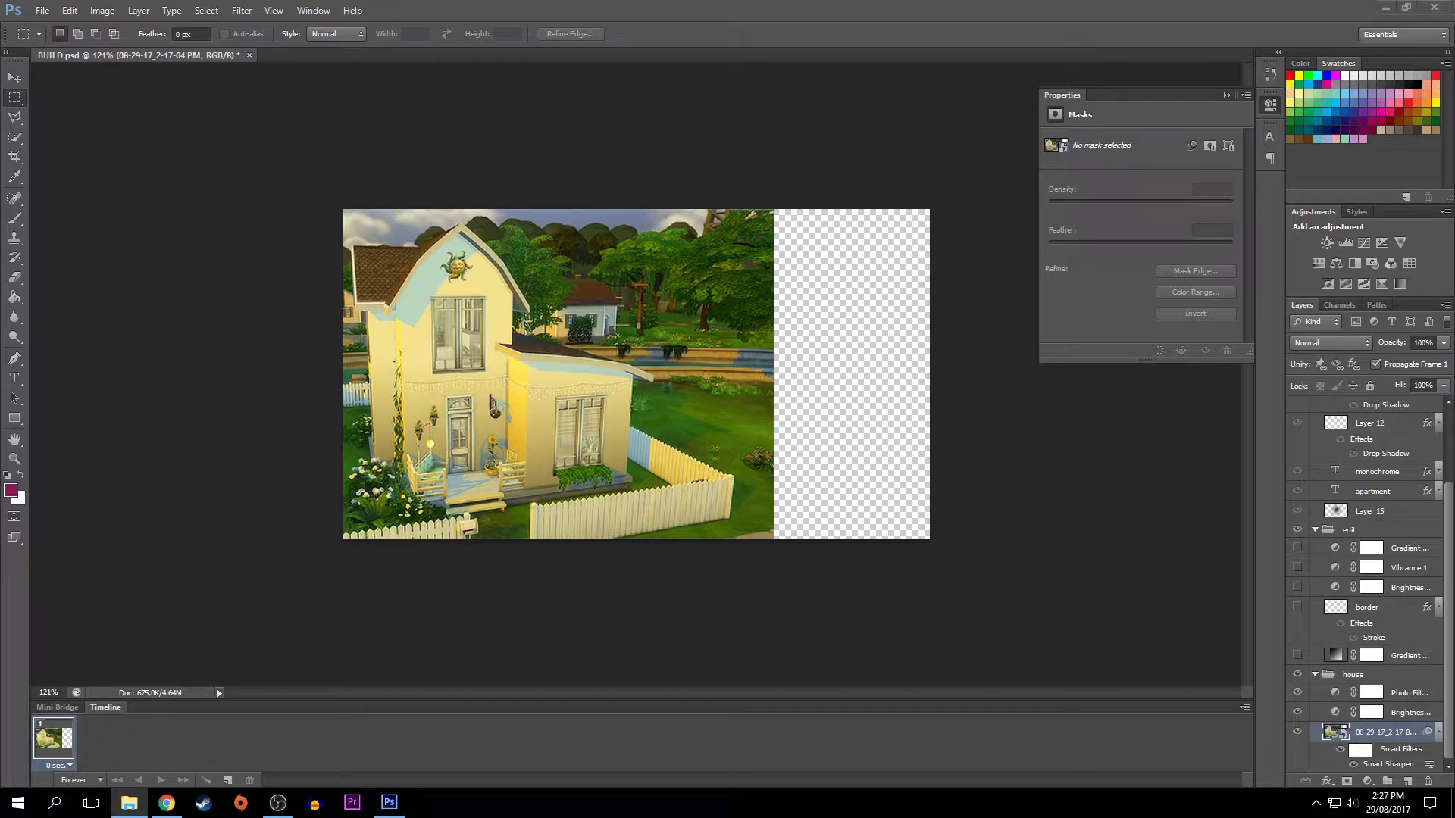
- Place the yellow kitchen interior image aligned to the canvas, beneath the house photo layer
left_click_drag(1021, 352, 837, 363)
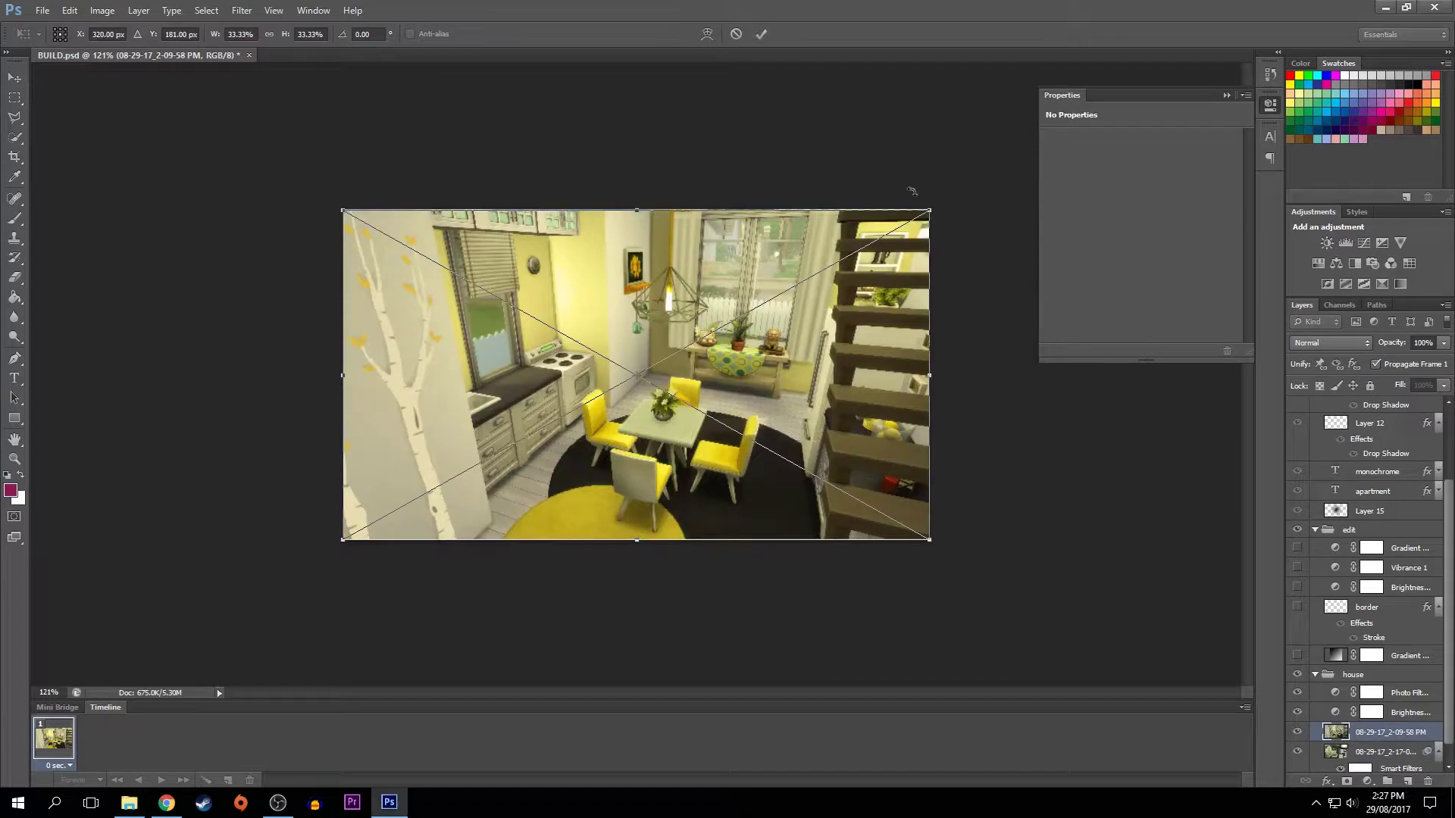
left_click_drag(931, 205, 932, 206)
left_click_drag(343, 540, 343, 544)
key("Return")
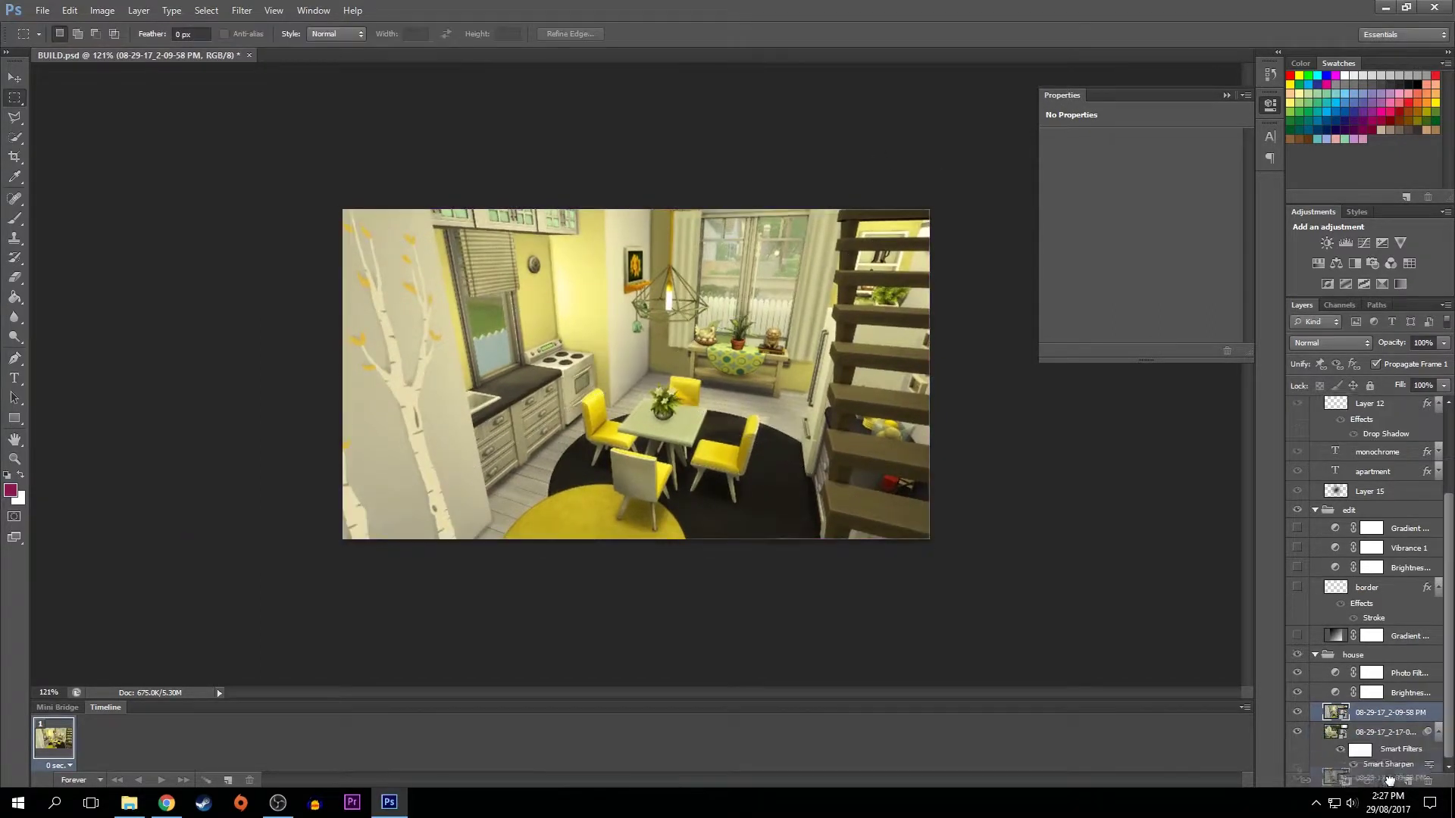
scroll(1379, 743, "down", 1)
left_click_drag(1379, 732, 1406, 716)
- Rasterize the house photo and delete a diagonal right-hand slice to reveal the kitchen
left_click(16, 117)
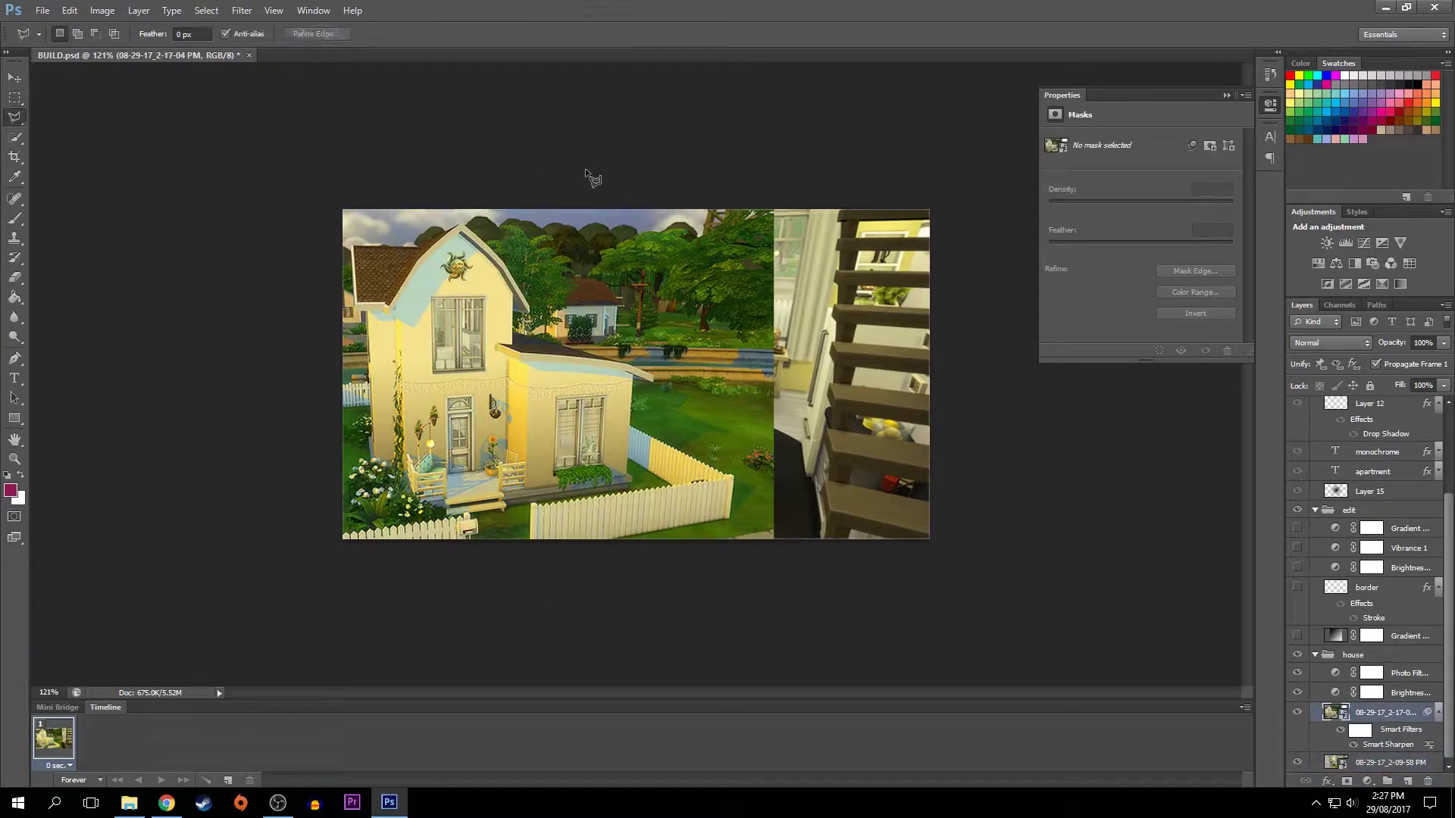
left_click(635, 170)
left_click(717, 658)
left_click(1036, 657)
left_click(975, 120)
left_click(635, 170)
right_click(1386, 713)
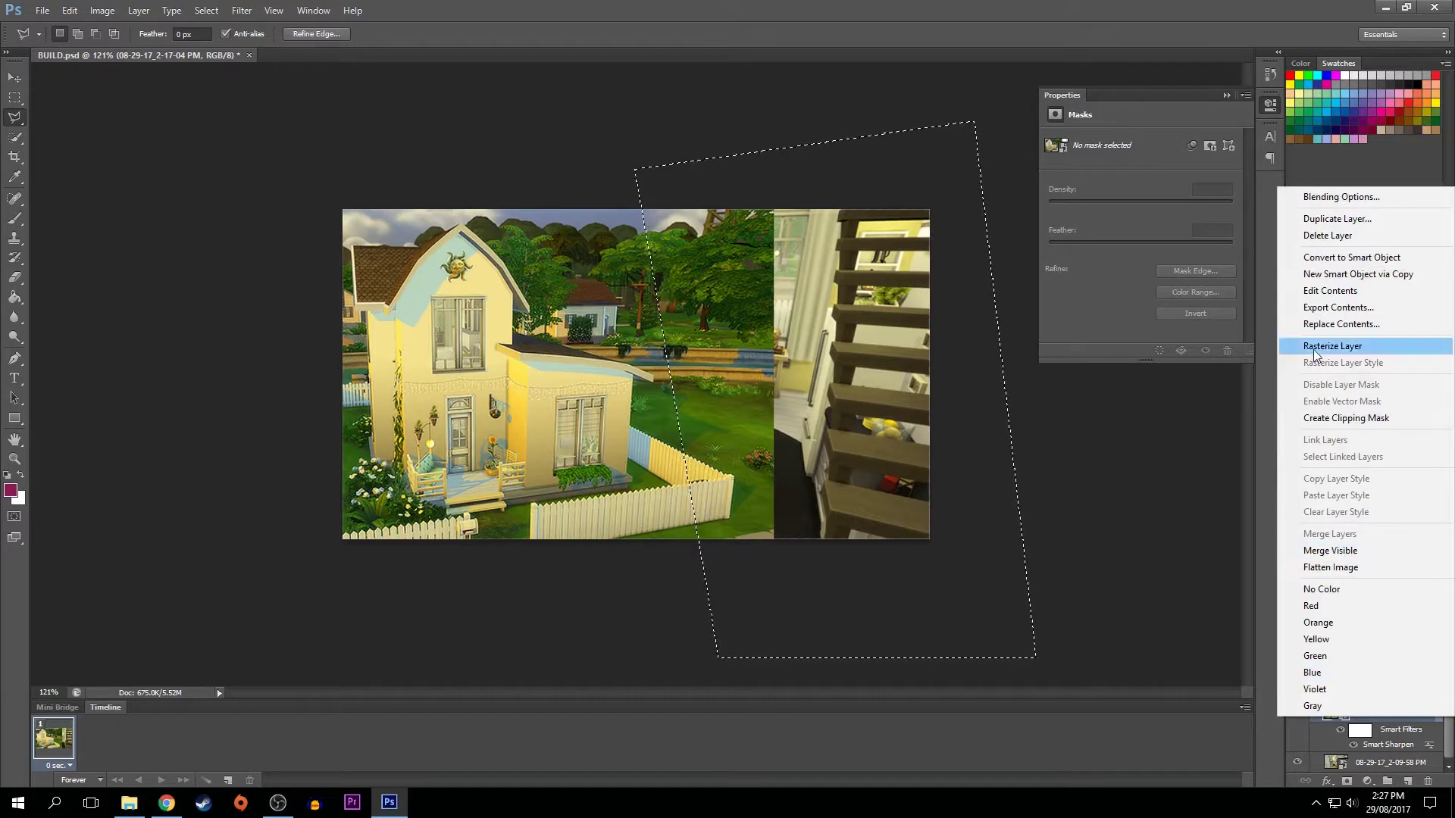
left_click(1364, 347)
key("Delete")
key("m")
left_click(180, 165)
- Give the house photo a left-angled Drop Shadow with 0 spread, larger size and lower opacity
double_click(1420, 750)
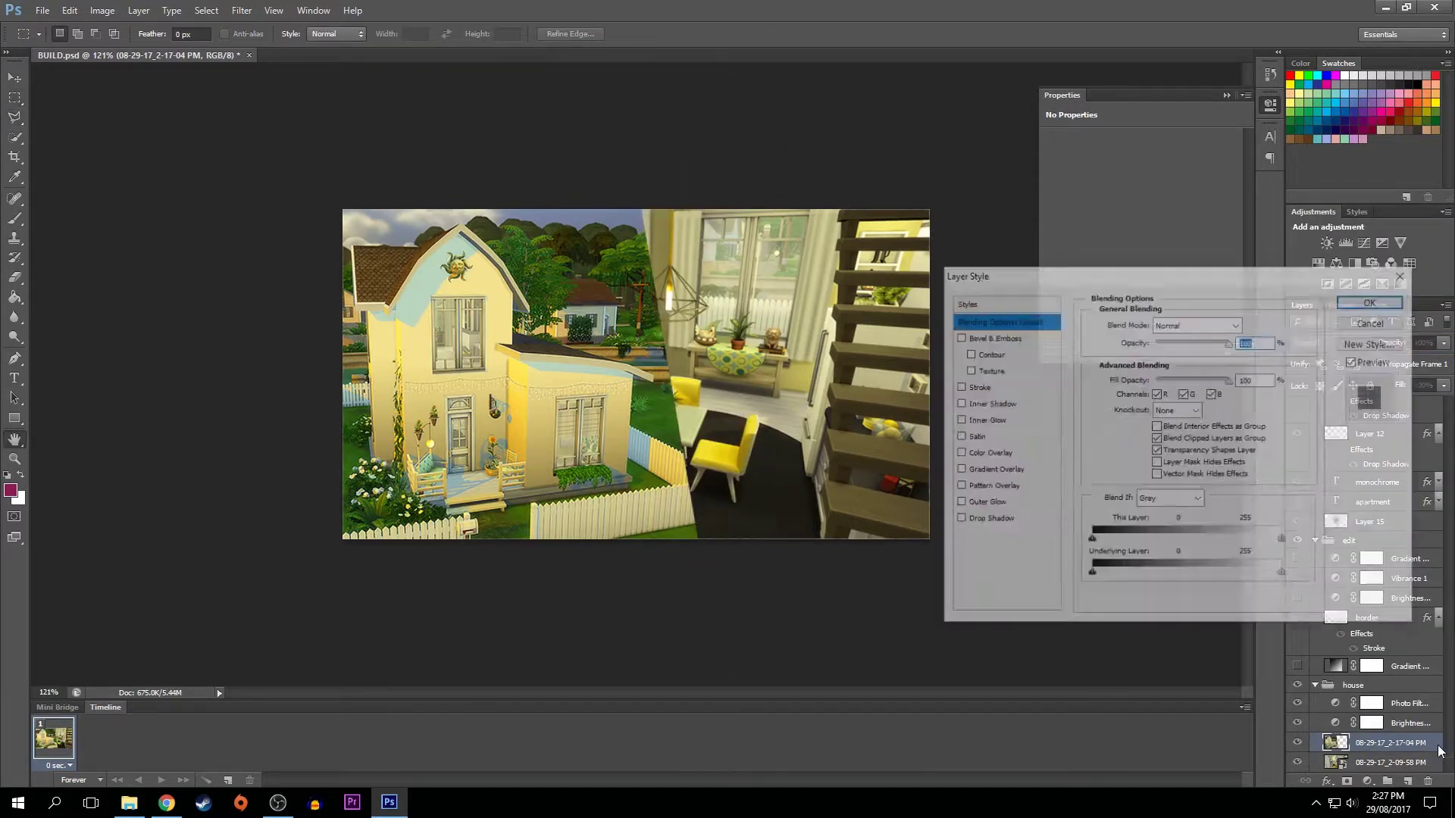
left_click(958, 521)
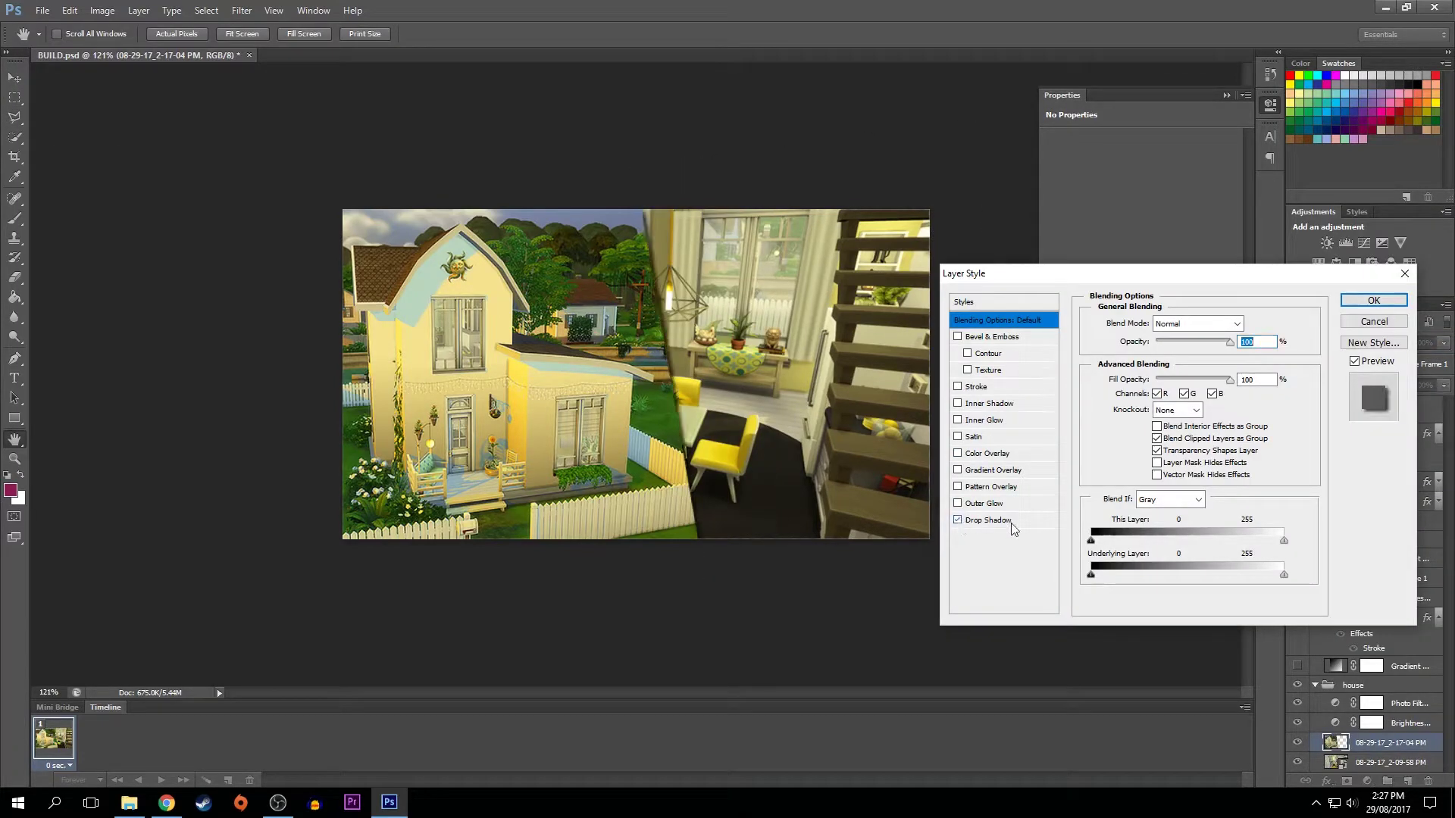
left_click_drag(1144, 404, 1152, 392)
left_click(1148, 368)
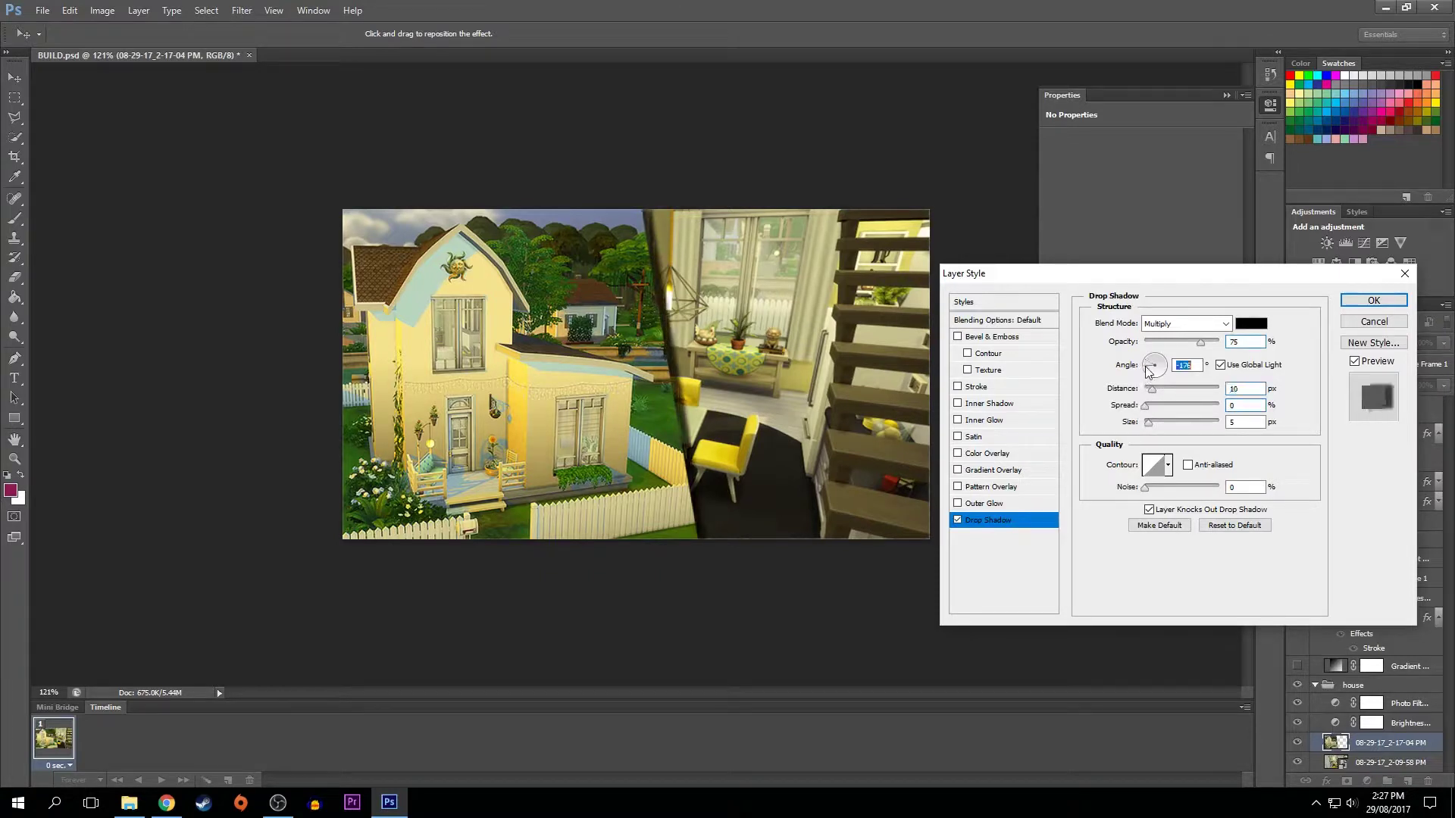
left_click(1146, 373)
left_click_drag(1149, 422, 1157, 421)
left_click_drag(1200, 343, 1196, 347)
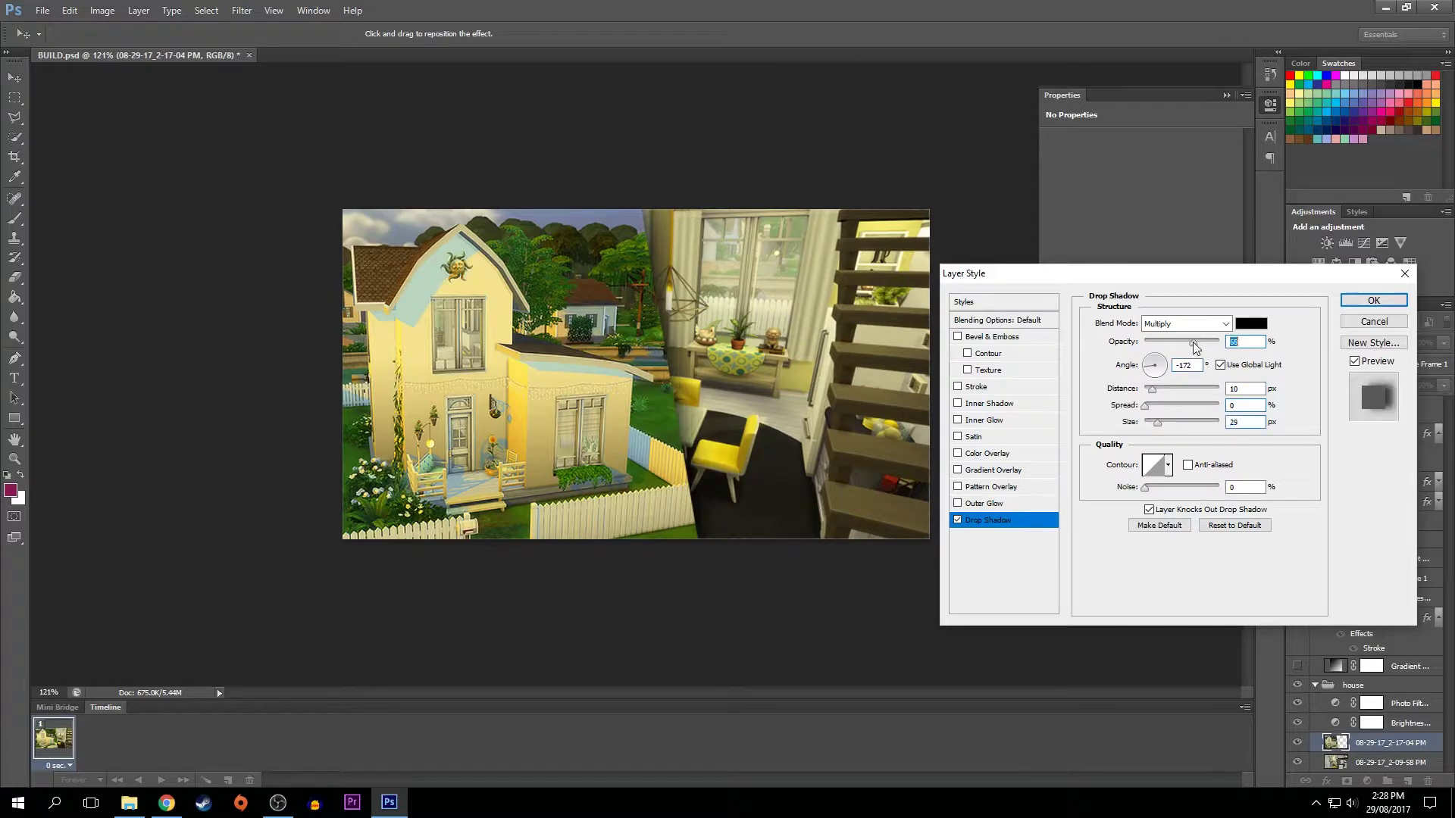
- Add a white Stroke to the house photo and select the kitchen layer for moving
left_click(976, 387)
left_click(1122, 439)
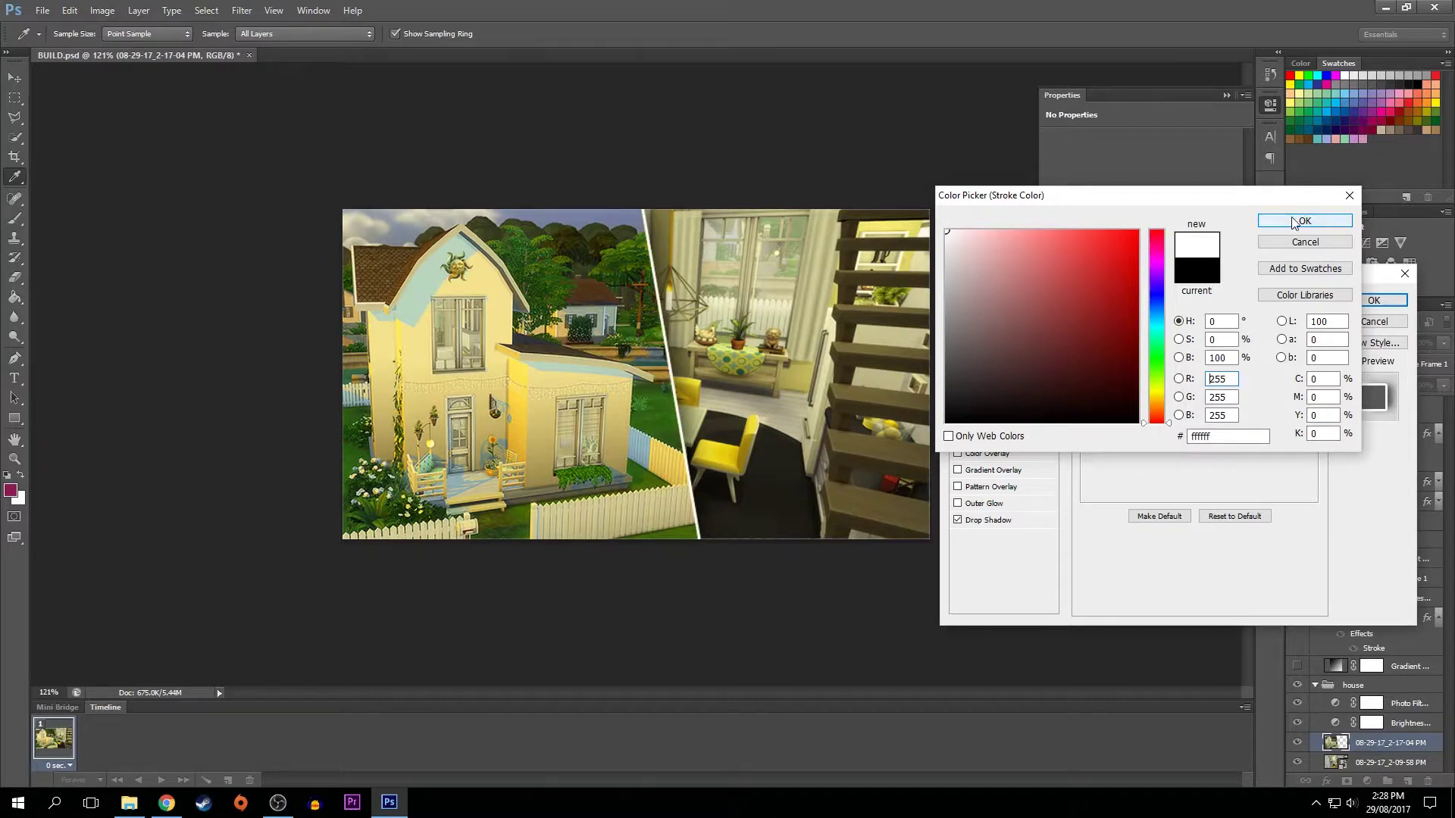
left_click(1304, 220)
left_click(1374, 300)
key("alt+bracketleft")
left_click(14, 77)
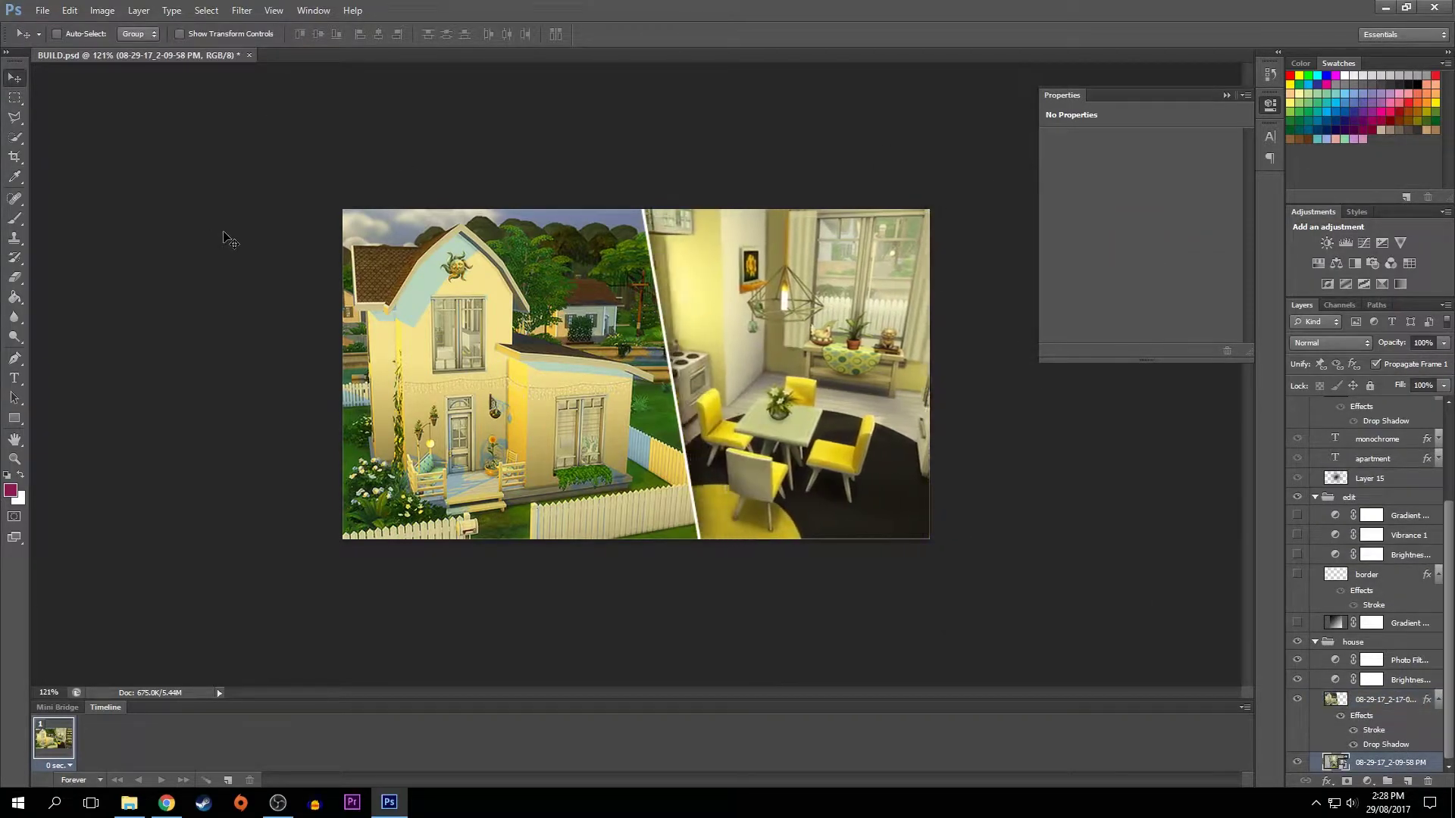
- Show the white border and title text group again and hide the top-left character portrait
scroll(231, 224, "down", 5)
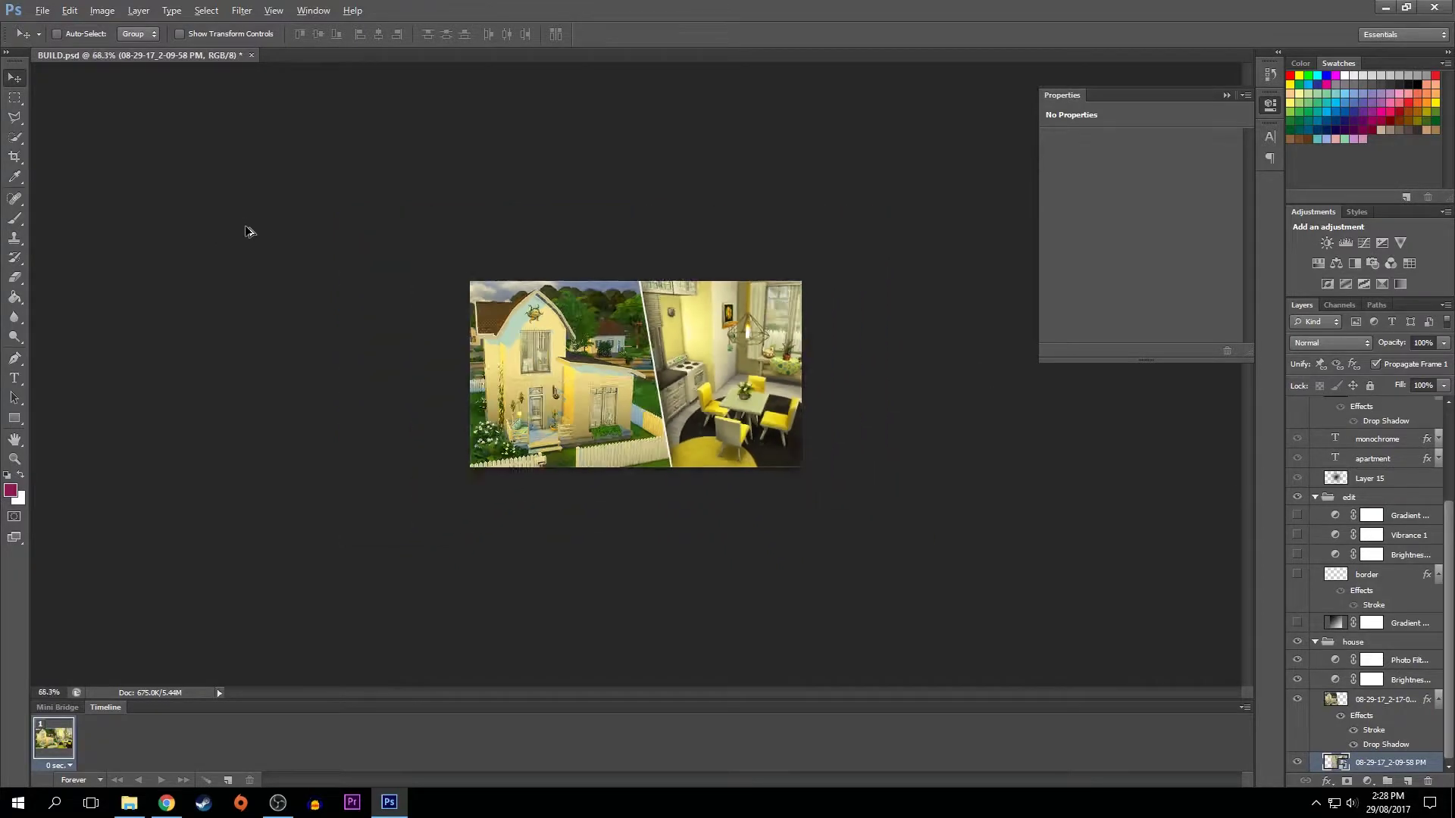
scroll(325, 286, "up", 3)
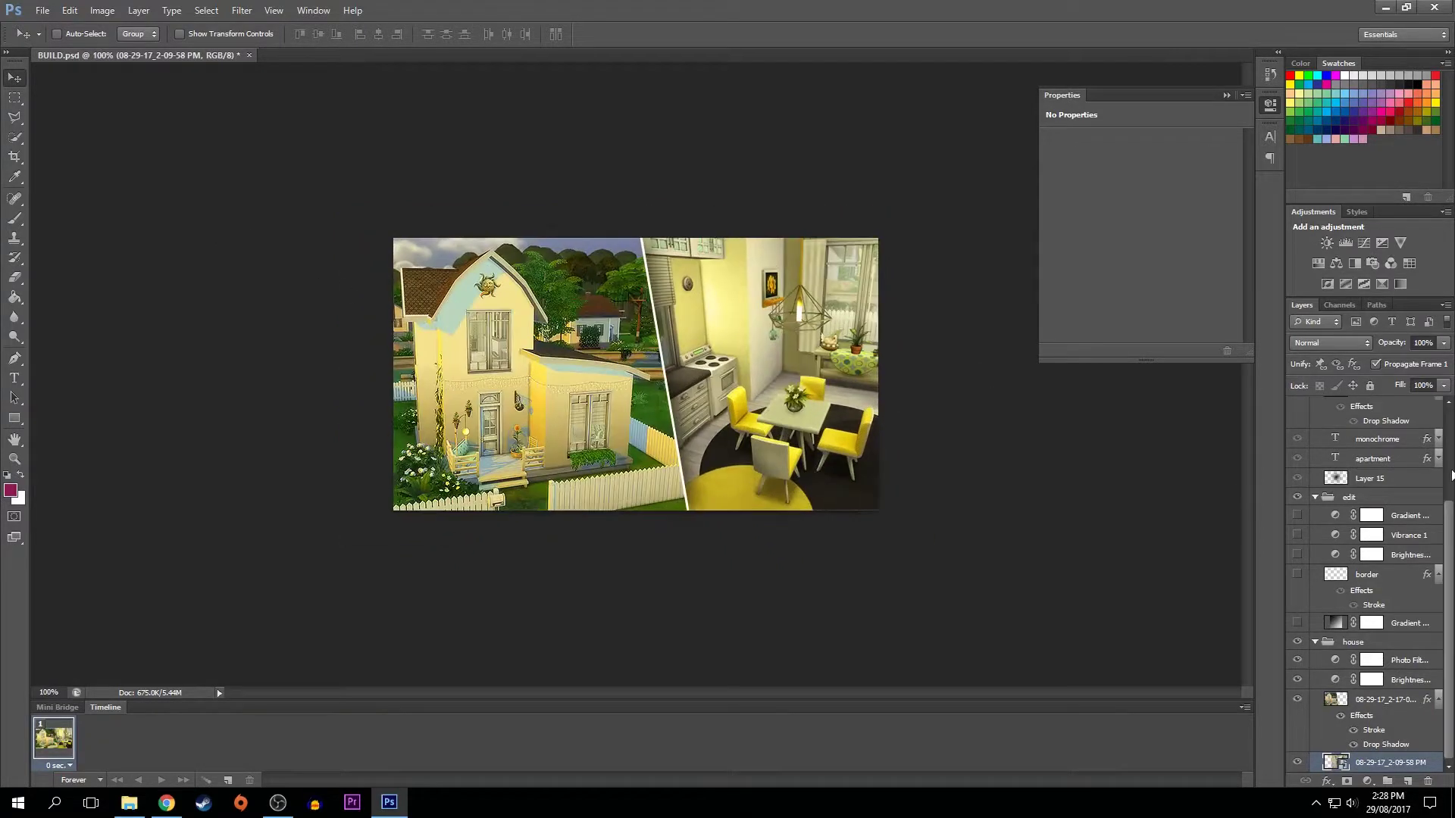
scroll(1413, 490, "up", 3)
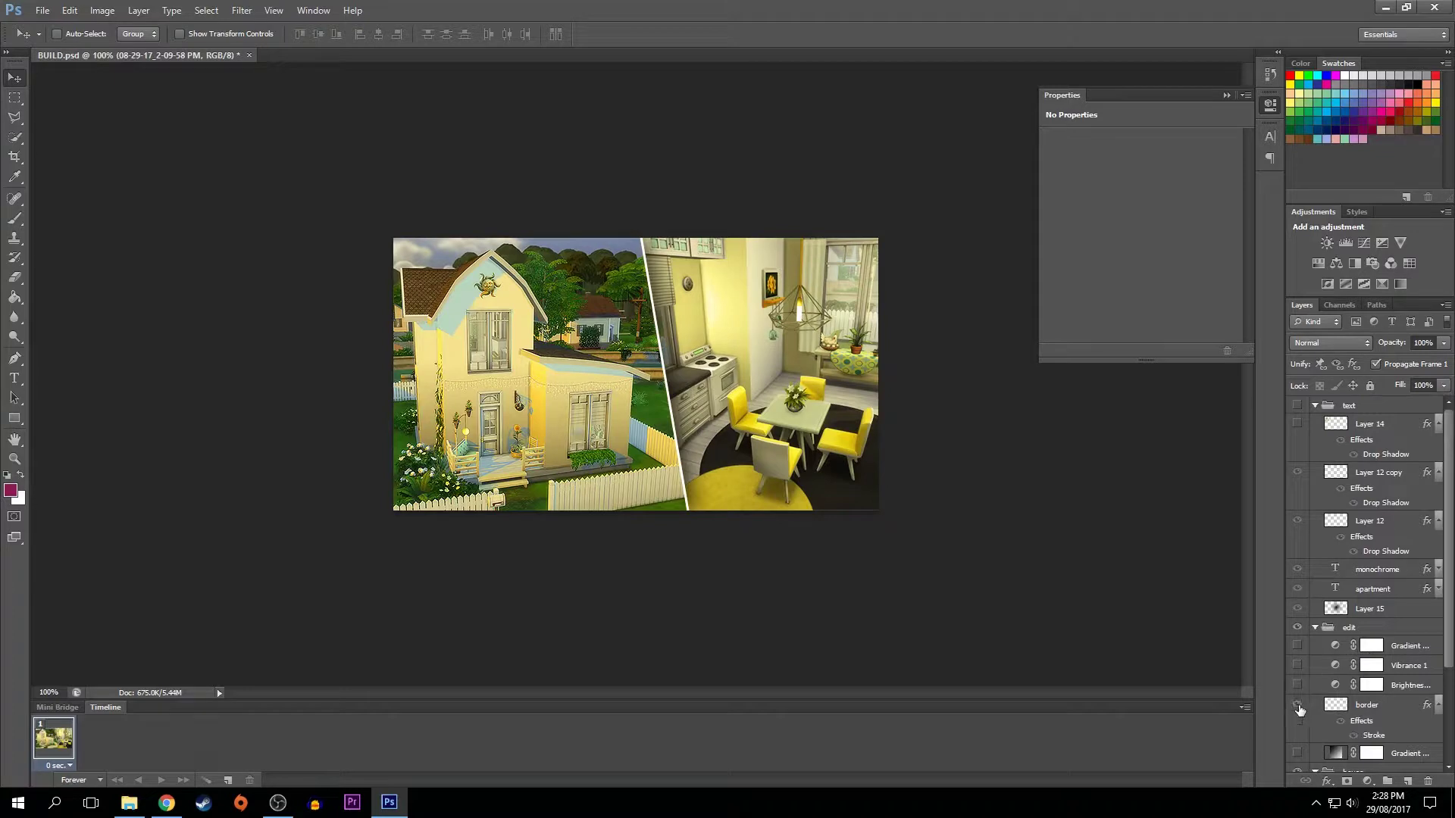
left_click(1299, 705)
left_click(1297, 405)
left_click(1297, 423)
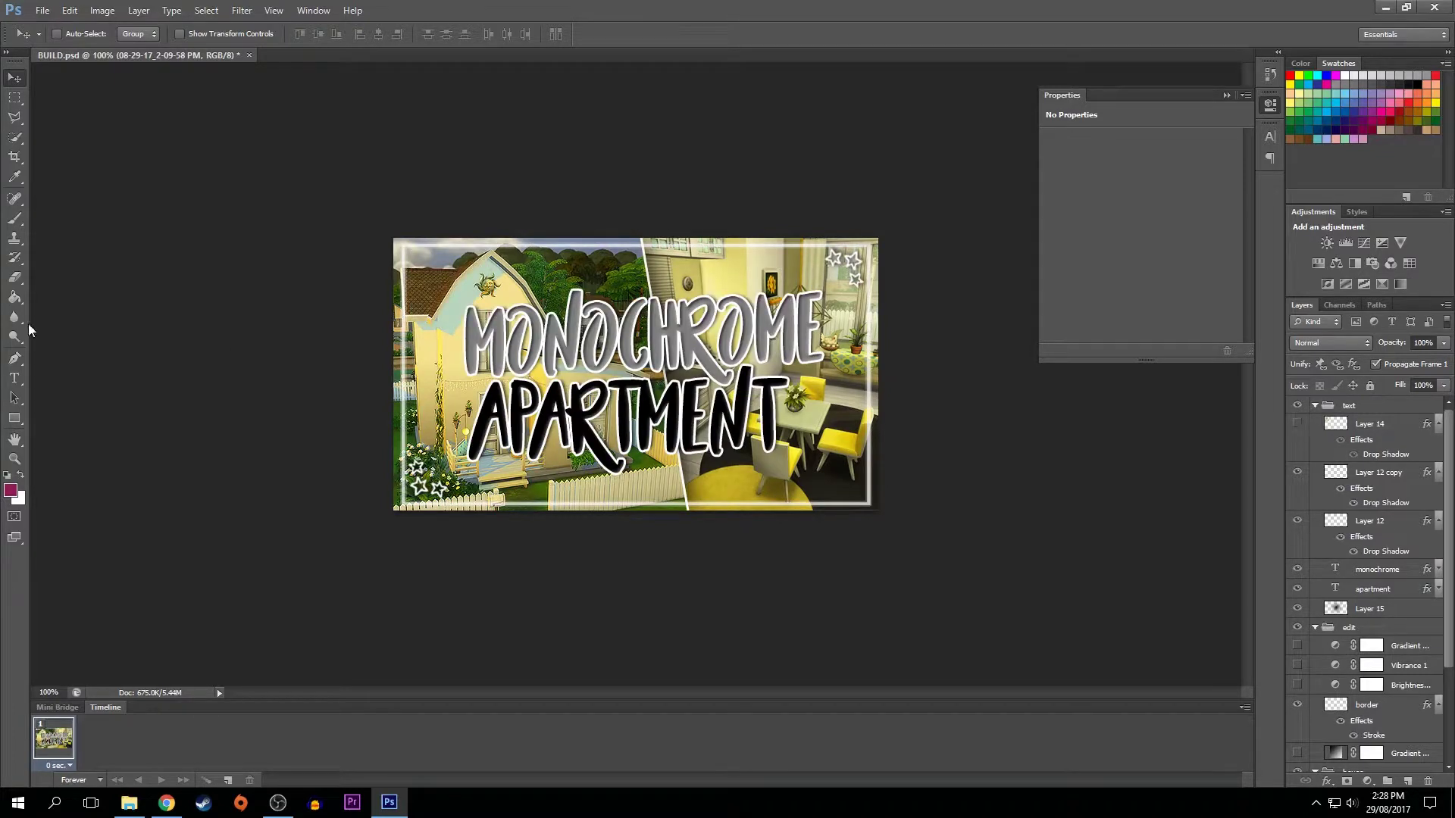
double_click(1335, 569)
- Retype the title as 'COLOUR CHALLENGE' and 'APARTMENT' as 'YELLOW', moving YELLOW lower
type("COLOUR CHALLENGE")
left_click(662, 34)
double_click(666, 375)
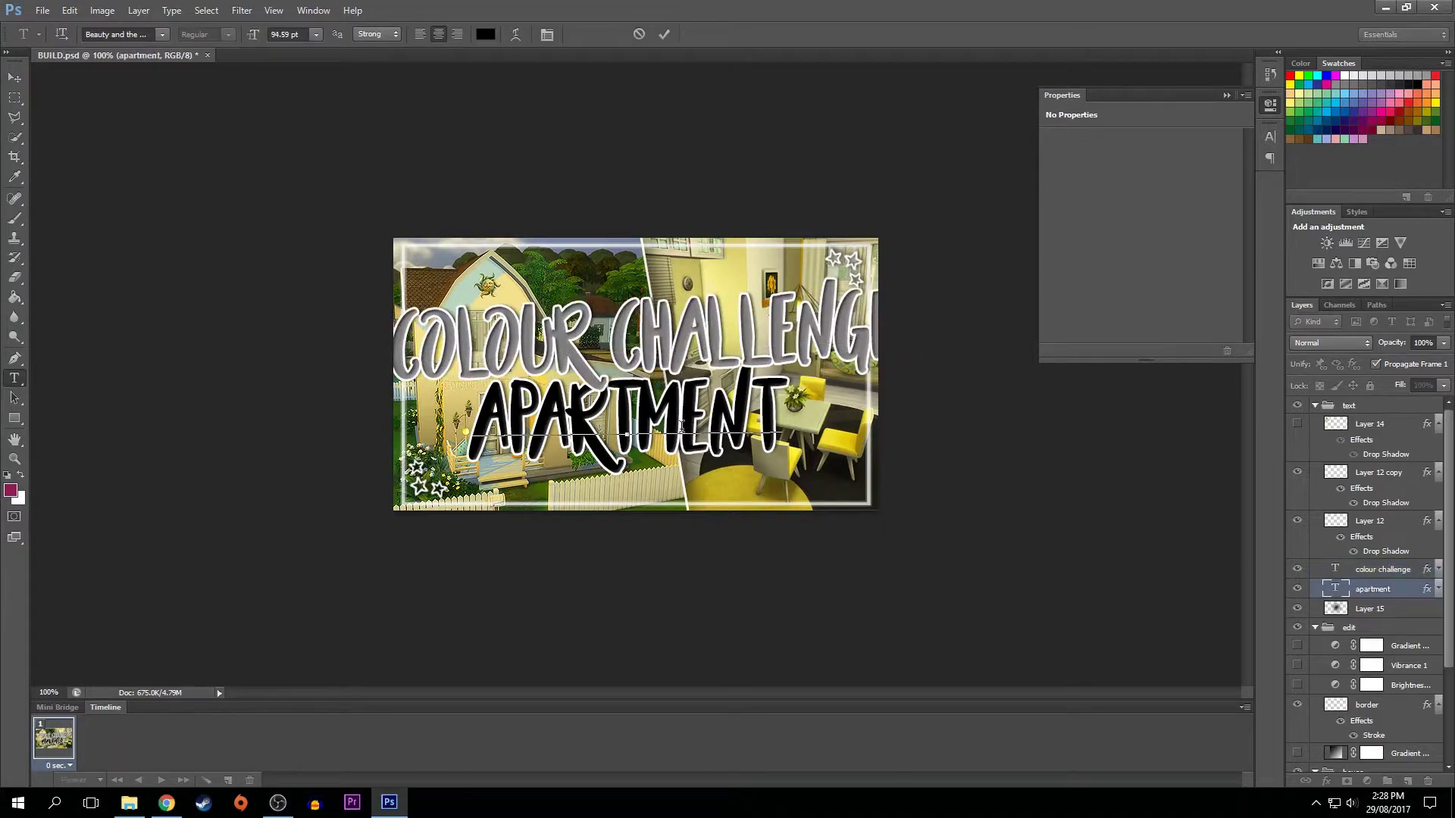
type("YELLOW")
left_click(665, 34)
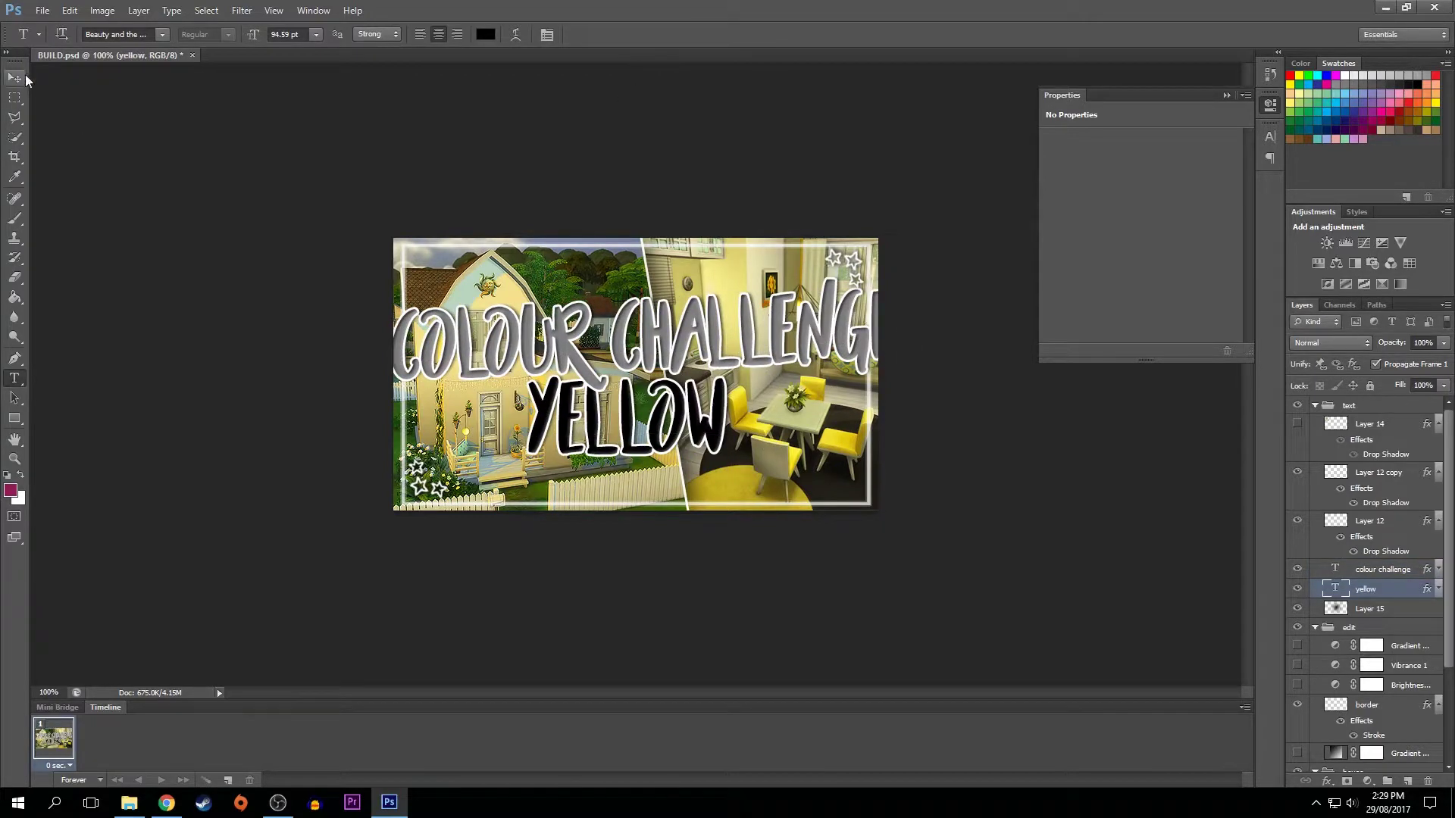
key("v")
left_click_drag(747, 413, 754, 455)
- Cut CHALLENGE from the title, leaving COLOUR, and paste it as its own text layer
left_click(1377, 574)
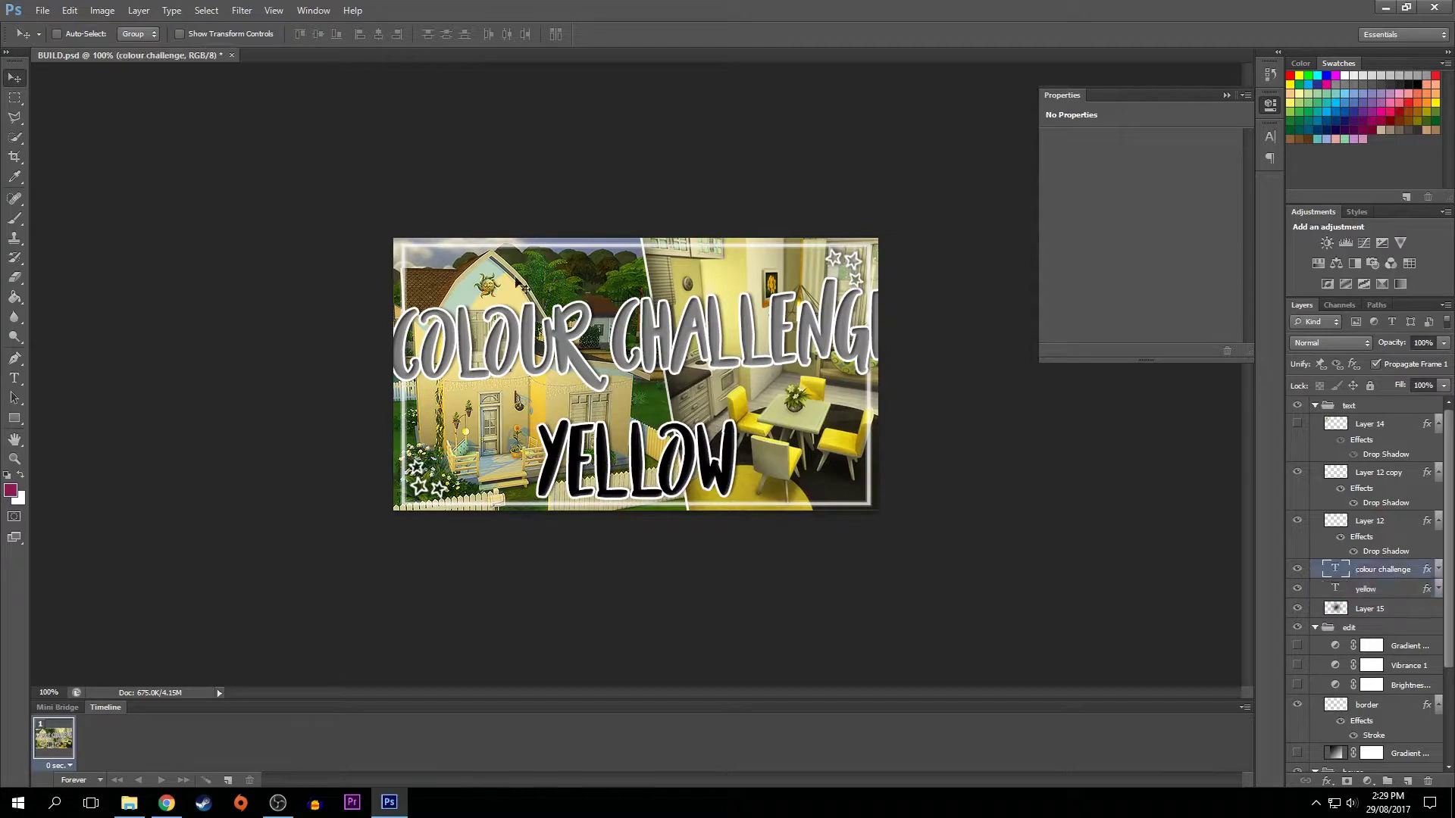
left_click(14, 378)
left_click(595, 345)
key("shift+End")
key("Delete")
key("ctrl+Return")
left_click(518, 288)
key("ctrl+v")
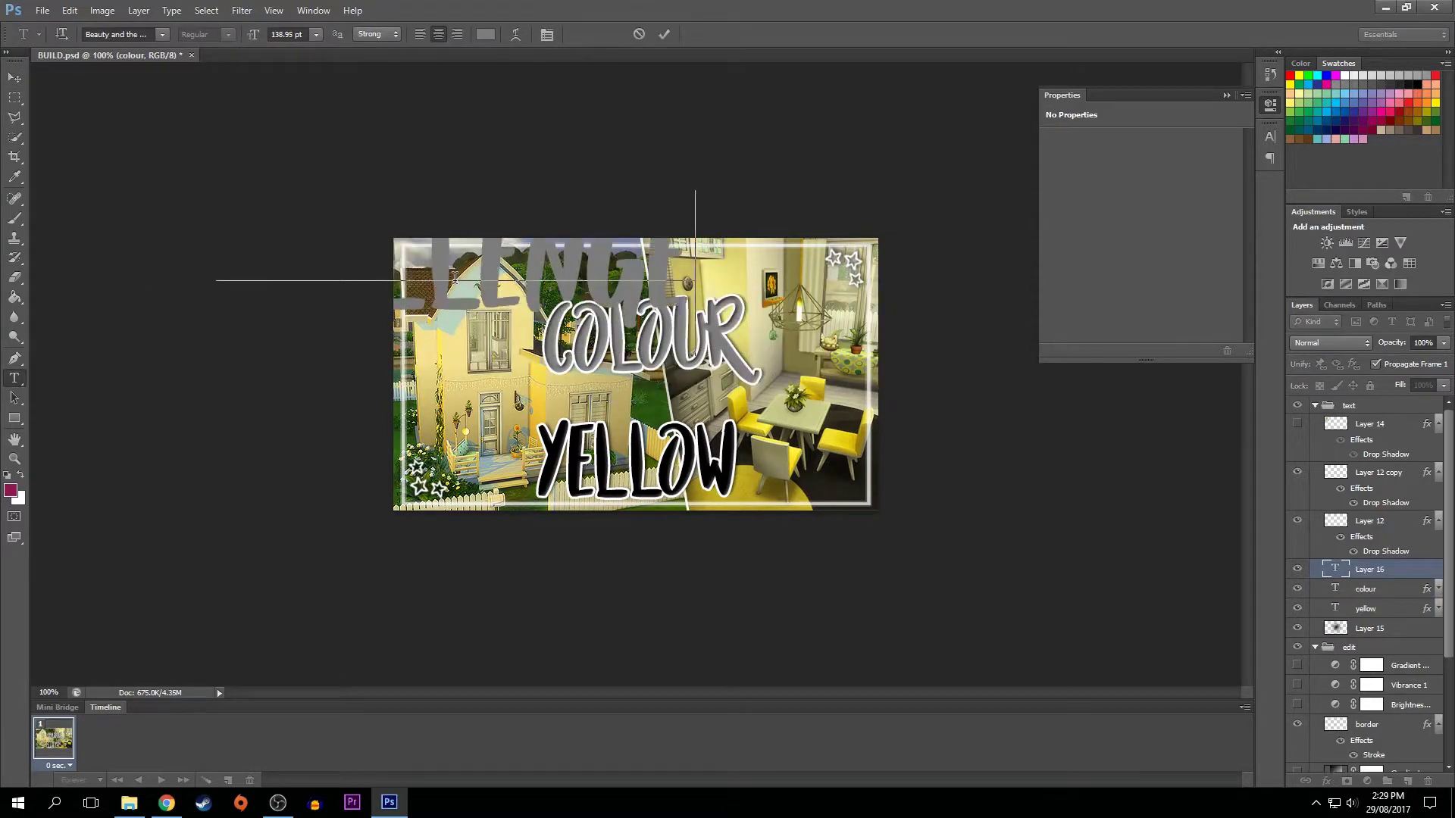
key("ctrl+Return")
- Apply a preset style to CHALLENGE, move COLOUR above it and recolour COLOUR black
scroll(1349, 273, "down", 1)
left_click(1346, 280)
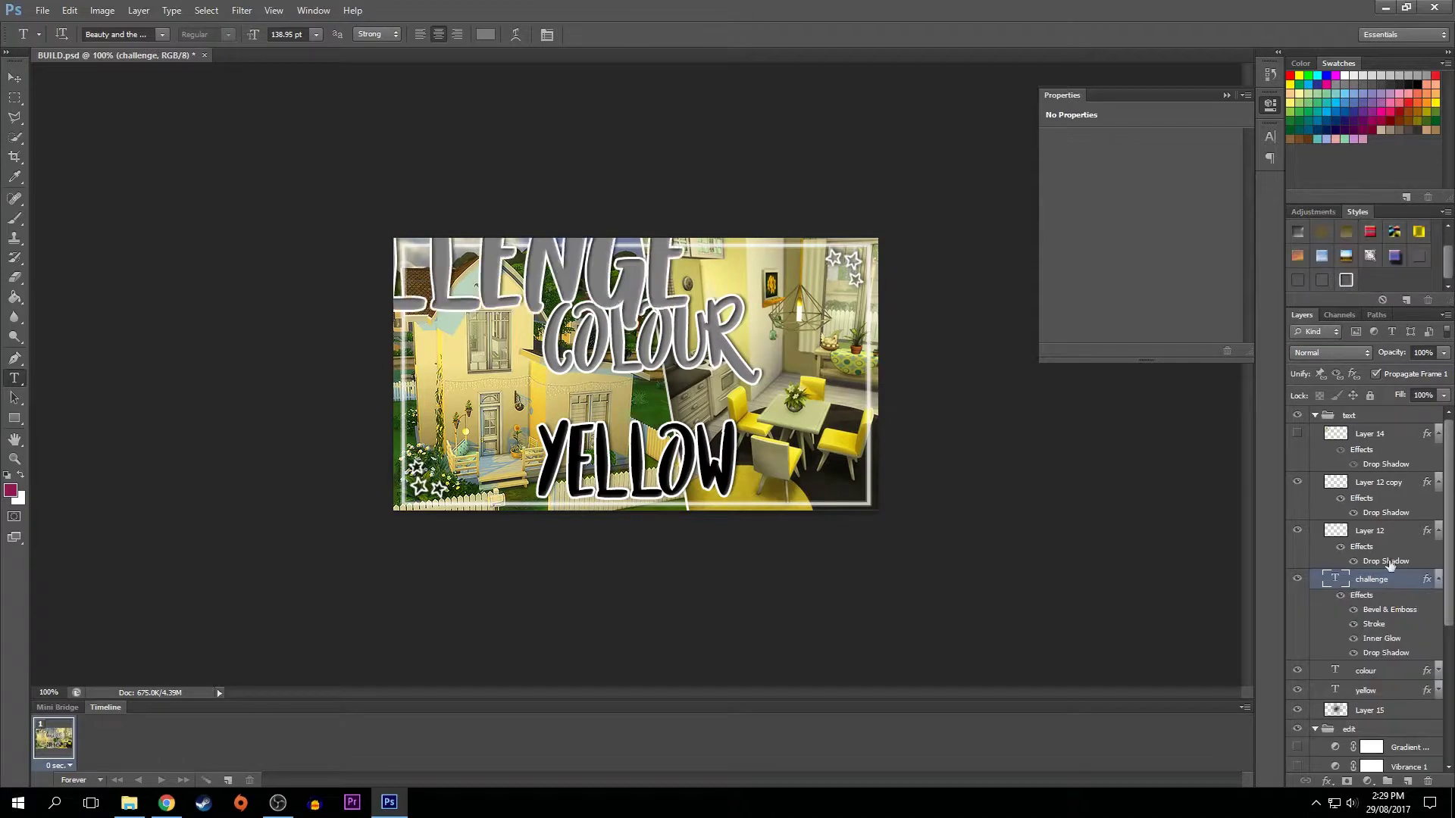
left_click(1440, 584)
left_click(1364, 599)
left_click_drag(1364, 598, 1364, 574)
double_click(1335, 579)
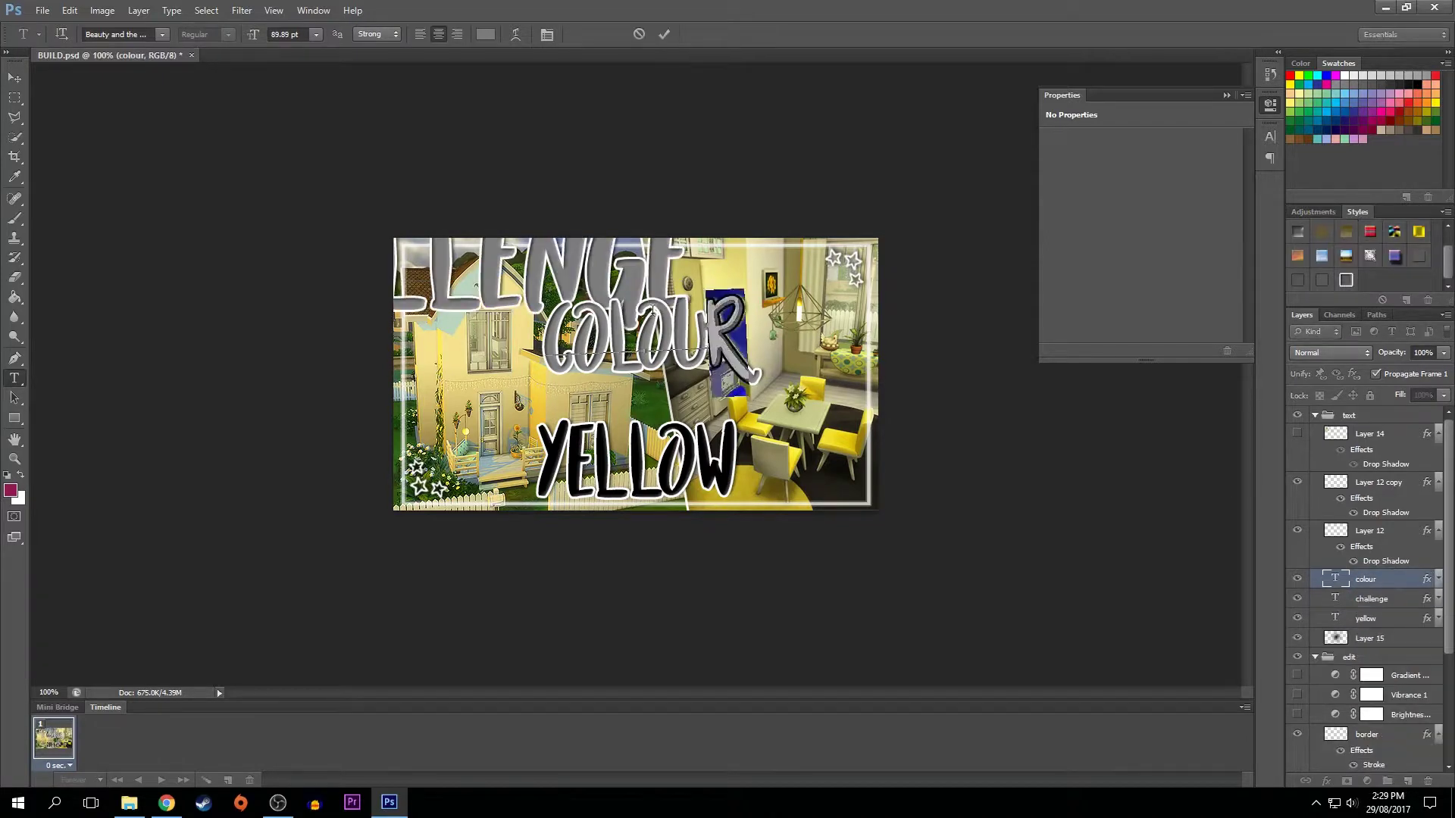
left_click(1346, 75)
left_click(1417, 75)
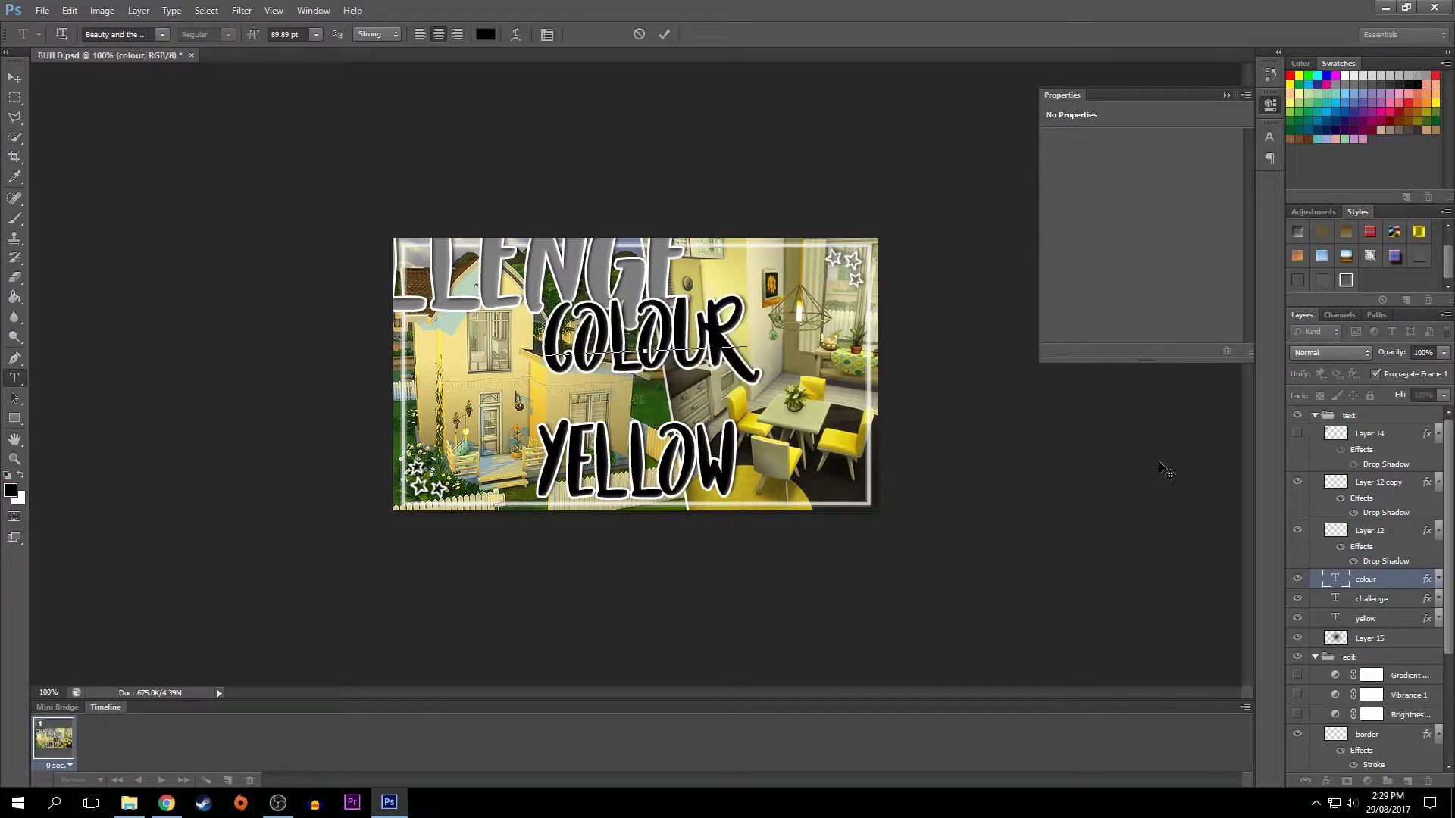
left_click(664, 34)
double_click(204, 222)
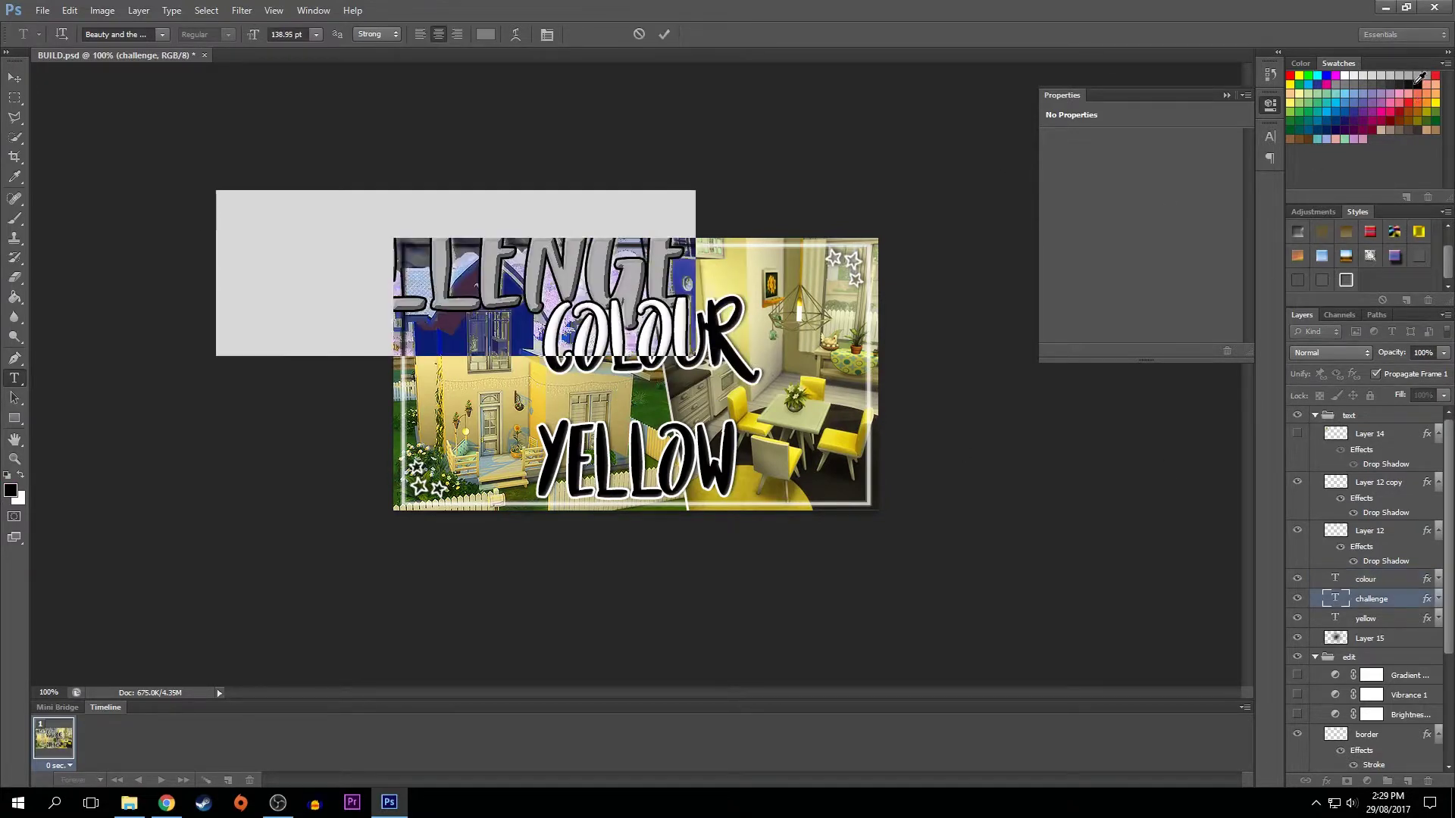
left_click(664, 34)
- Shrink CHALLENGE to about half size and place it between COLOUR and YELLOW
key("v")
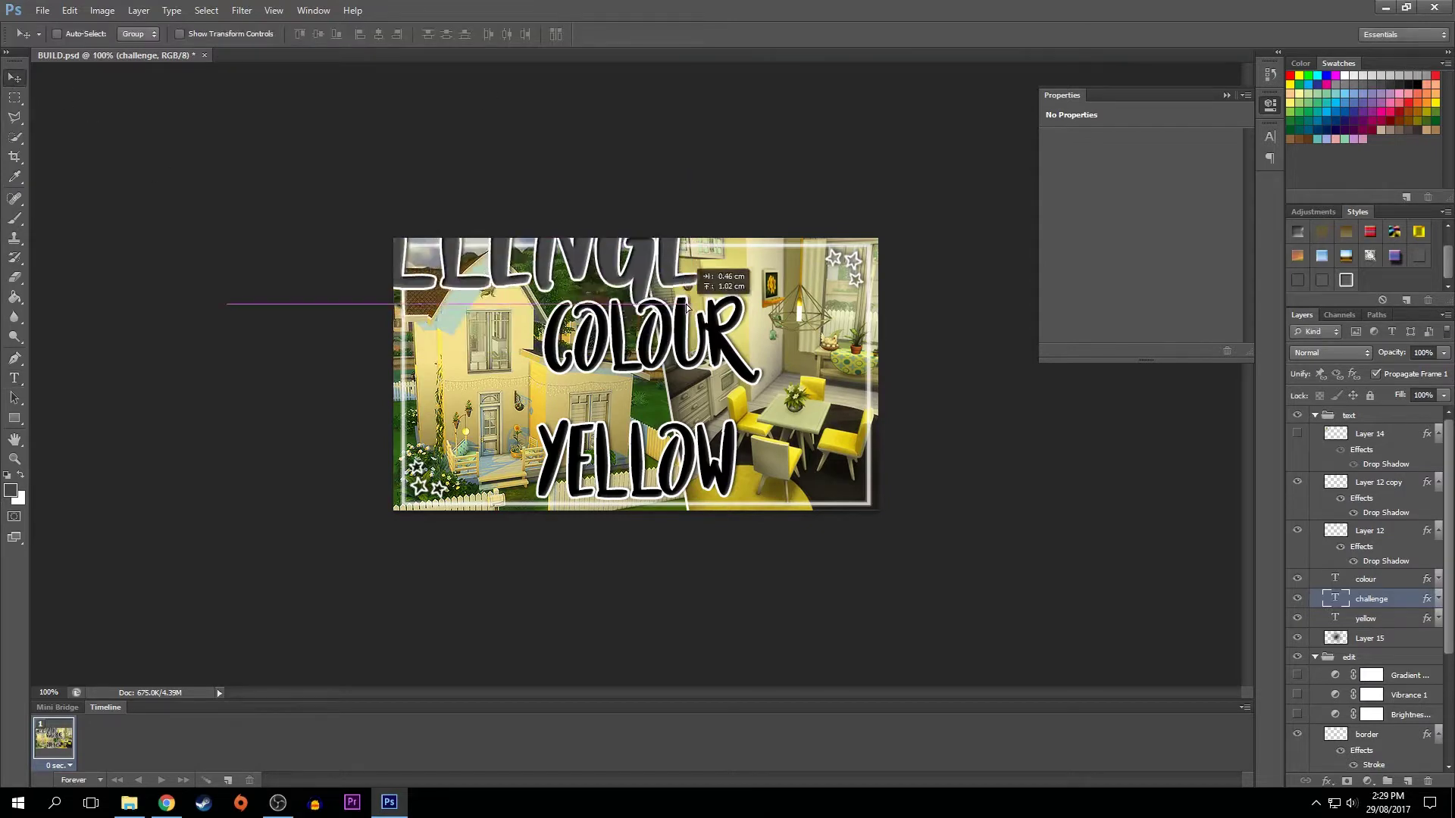
left_click_drag(668, 343, 850, 479)
key("ctrl+t")
left_click_drag(864, 349, 637, 409)
left_click_drag(553, 369, 701, 322)
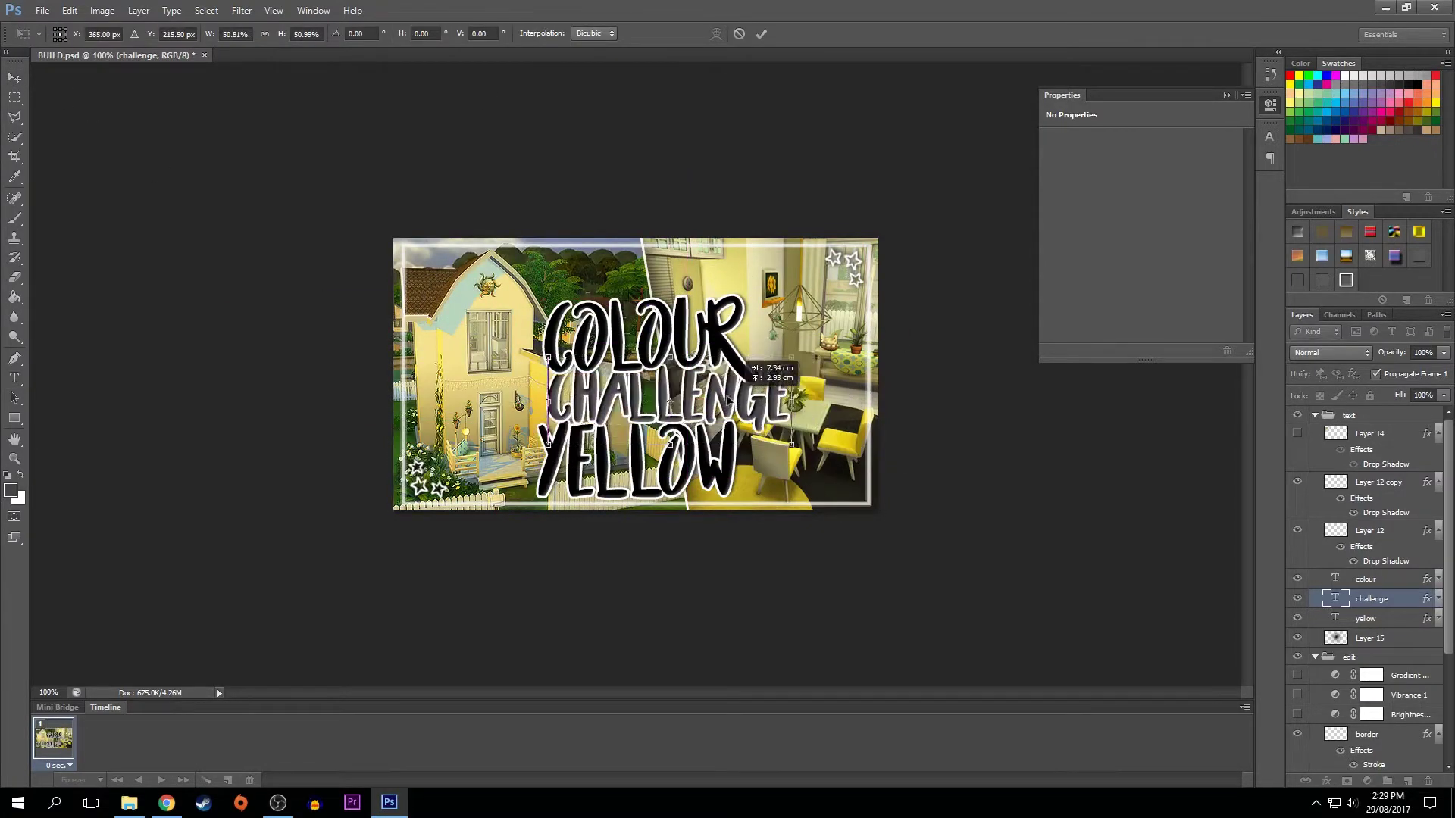
key("Return")
- Nudge COLOUR up and slightly right, and nudge CHALLENGE up slightly
left_click(1371, 579)
key("shift+Up")
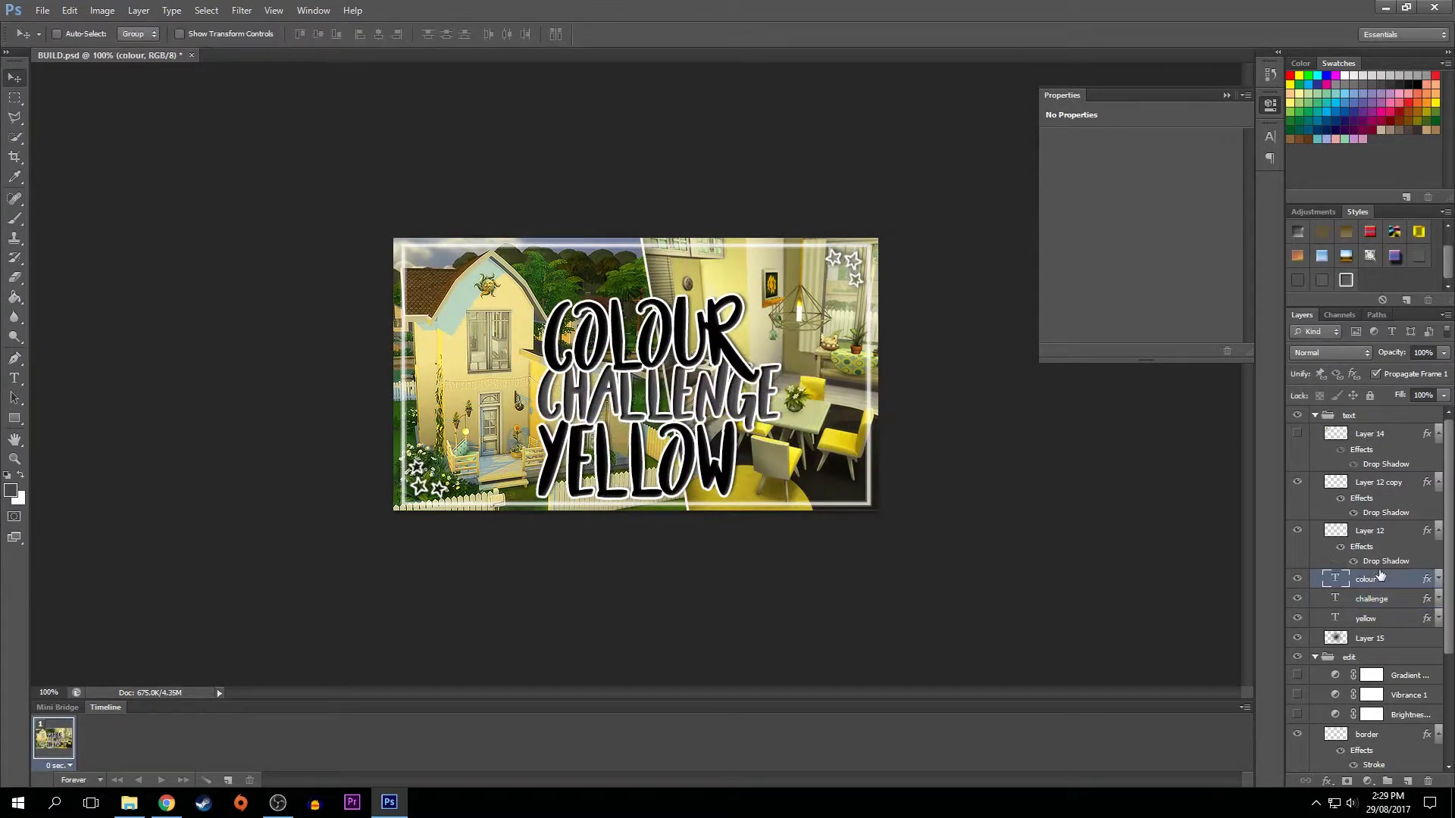
key("shift+Up")
key("shift+Up")
key("shift+Up")
key("shift+Up")
key("ctrl+t")
left_click_drag(764, 247, 770, 250)
left_click(761, 34)
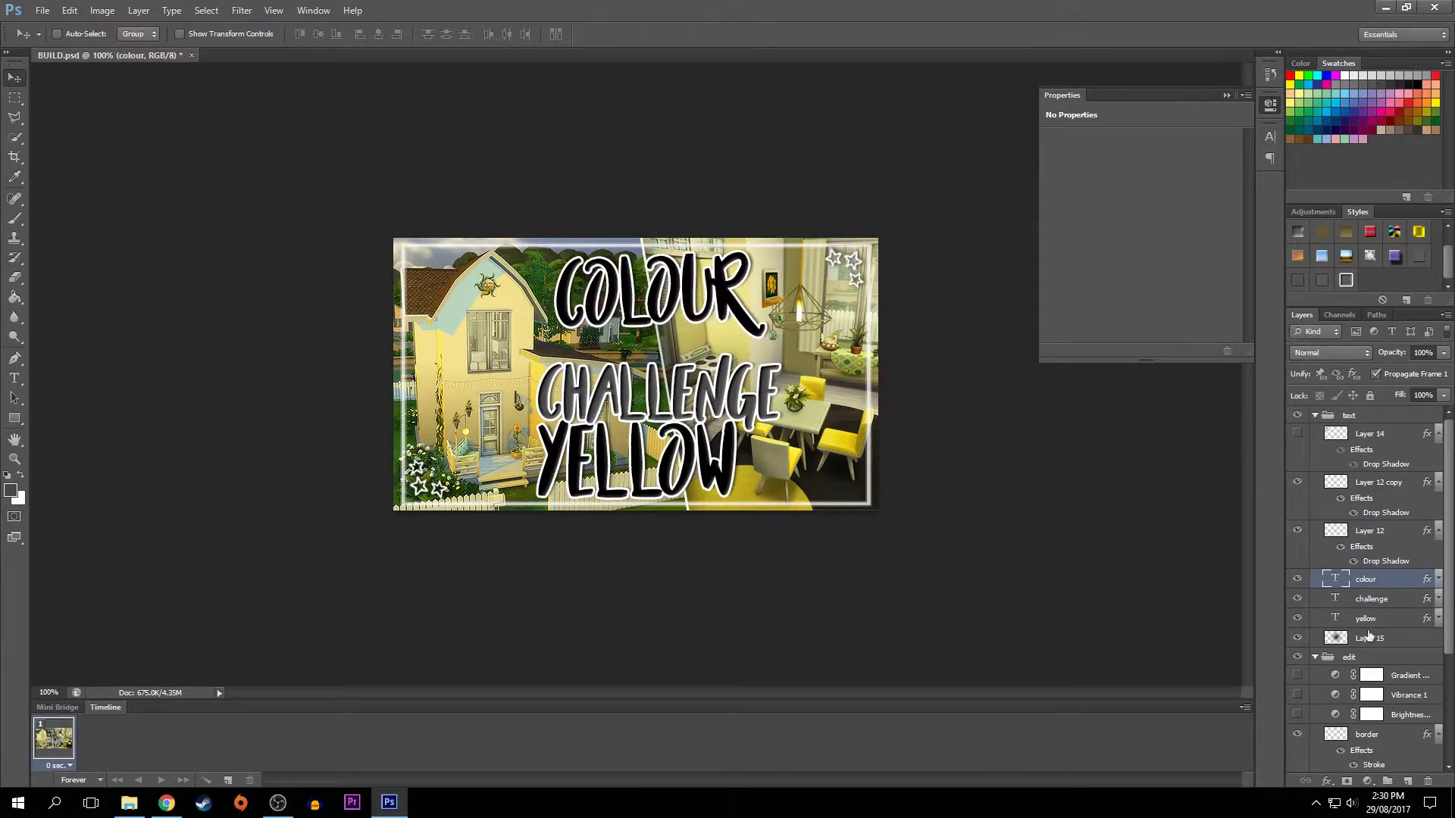
left_click(1371, 598)
key("shift+Up")
key("shift+Up")
key("shift+Up")
key("shift+Up")
left_click(1372, 618)
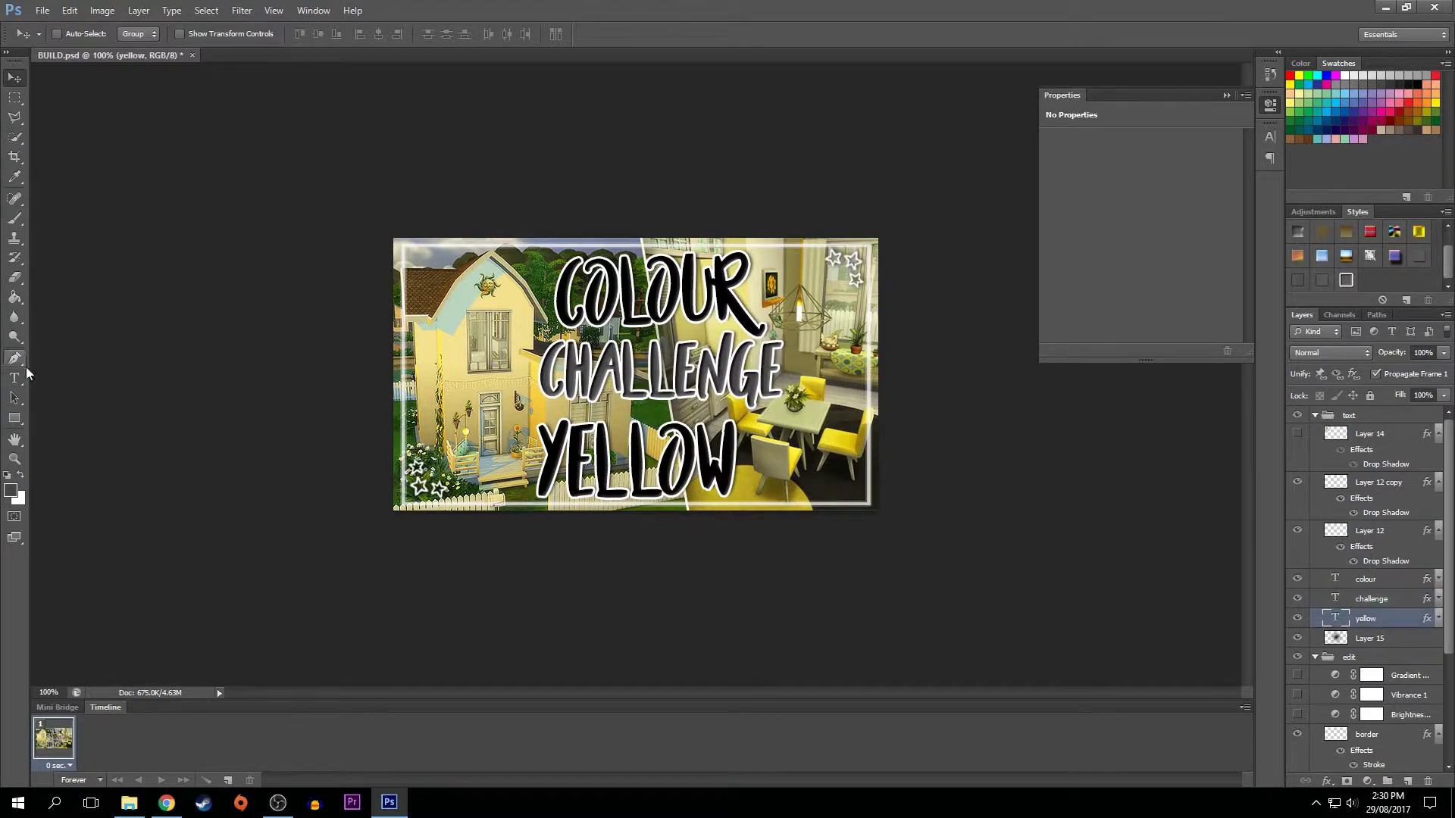
left_click(14, 377)
- Set the YELLOW text colour to yellow
key("Return")
left_click(1290, 84)
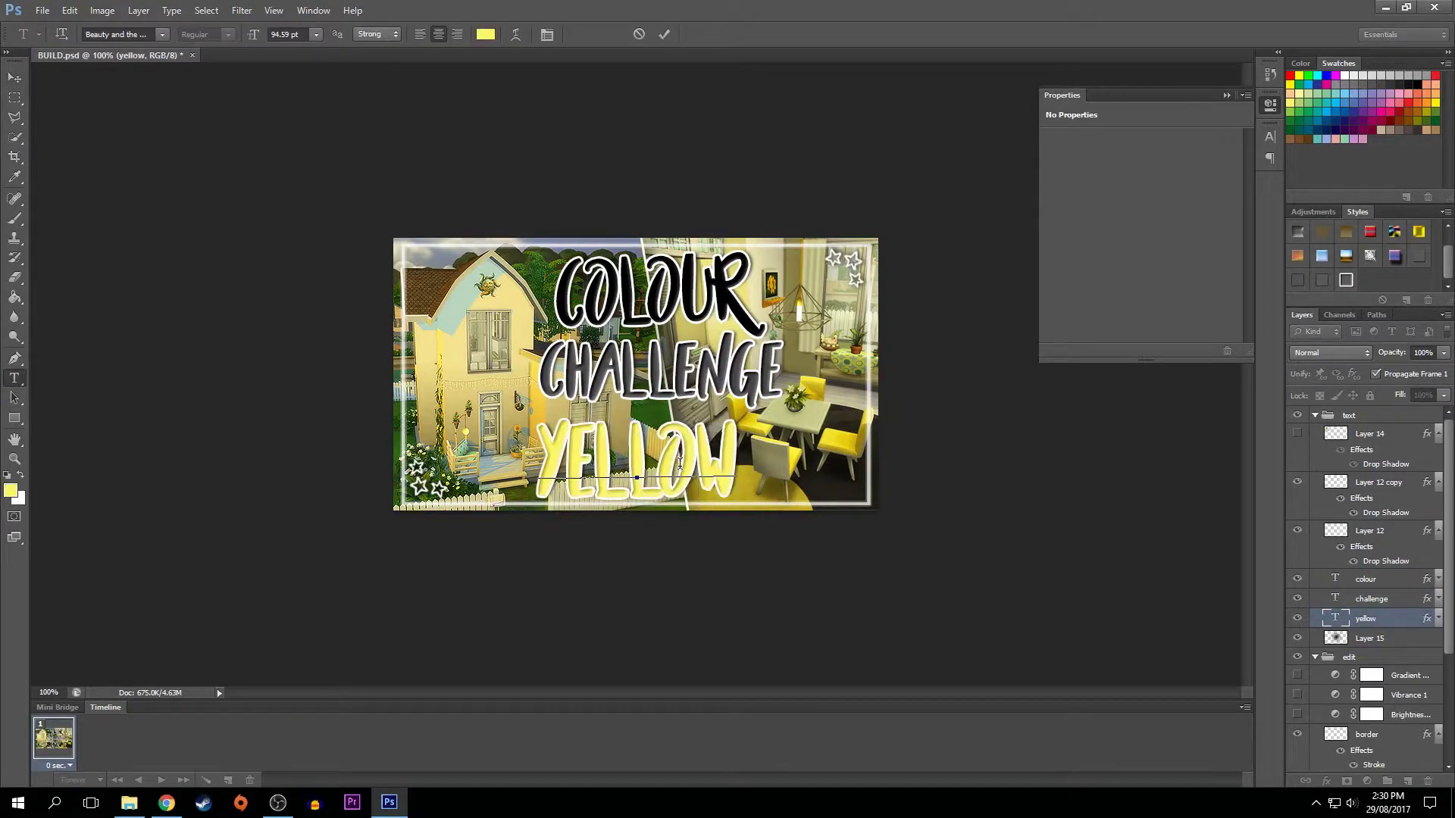
left_click(663, 477)
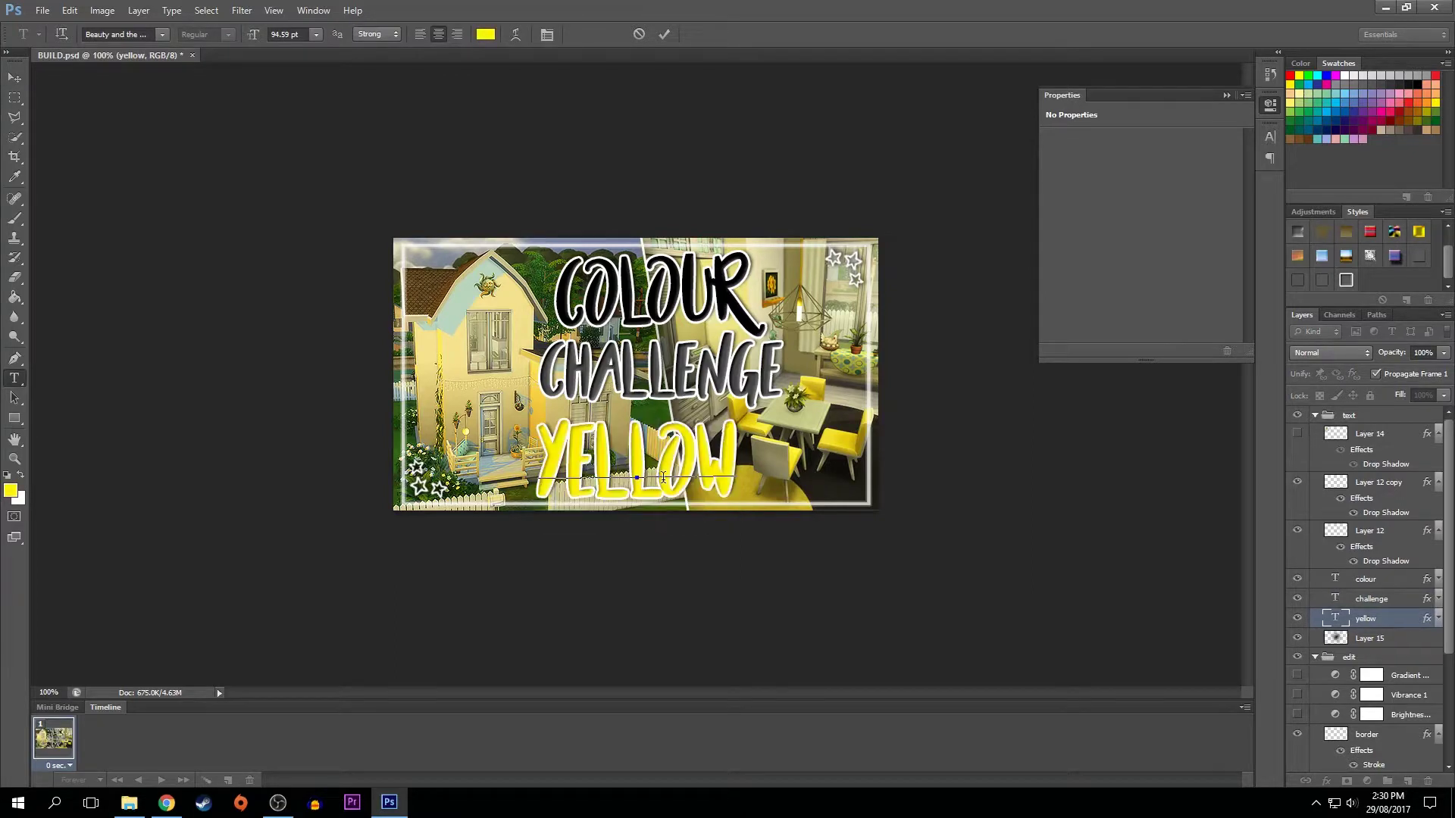
double_click(708, 445)
left_click(729, 449)
- Give YELLOW a Gradient Overlay using the Foreground to Background preset
double_click(1387, 623)
left_click(985, 489)
left_click(1192, 375)
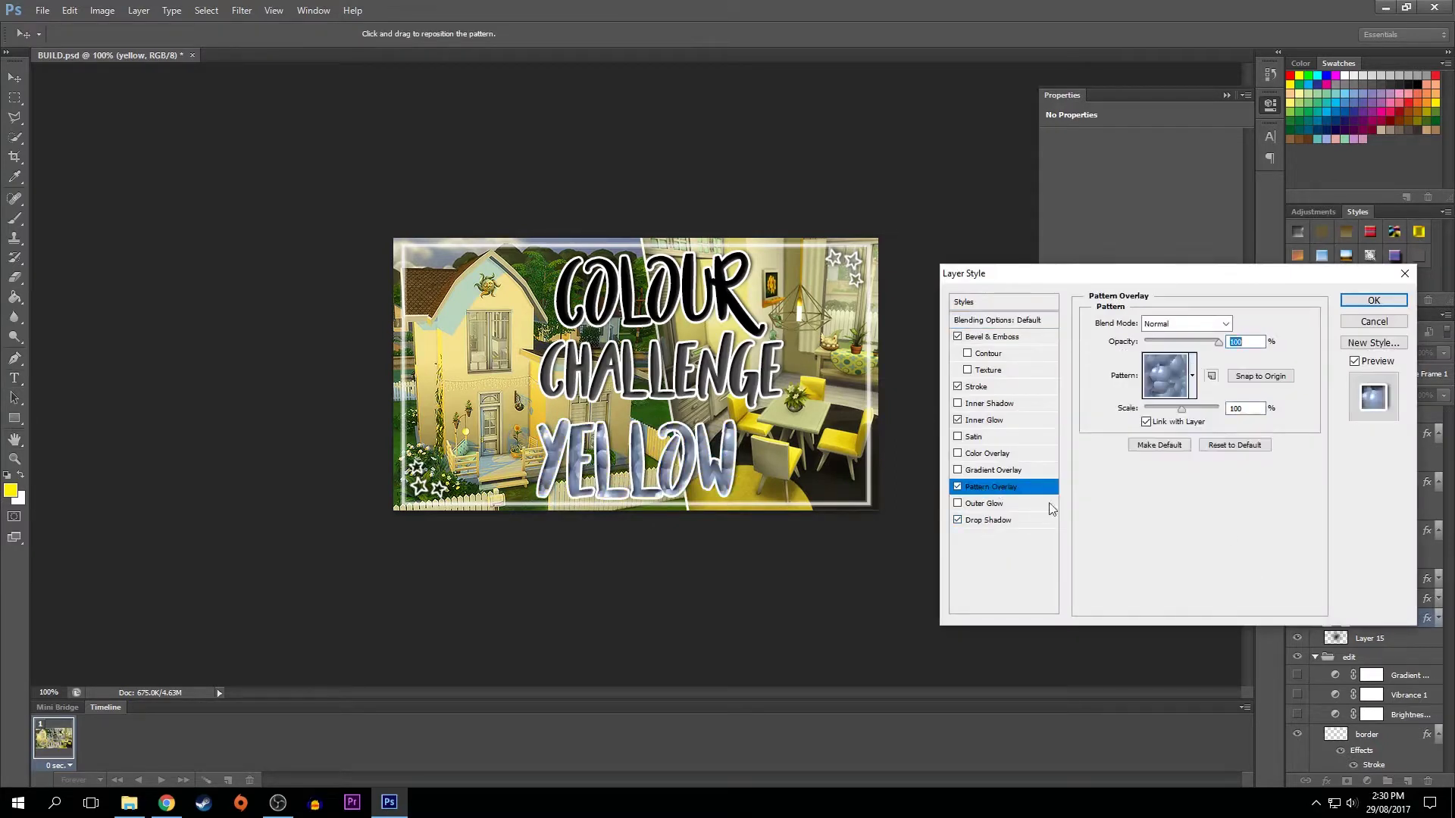
left_click(957, 486)
left_click(993, 470)
left_click(1182, 358)
left_click(816, 287)
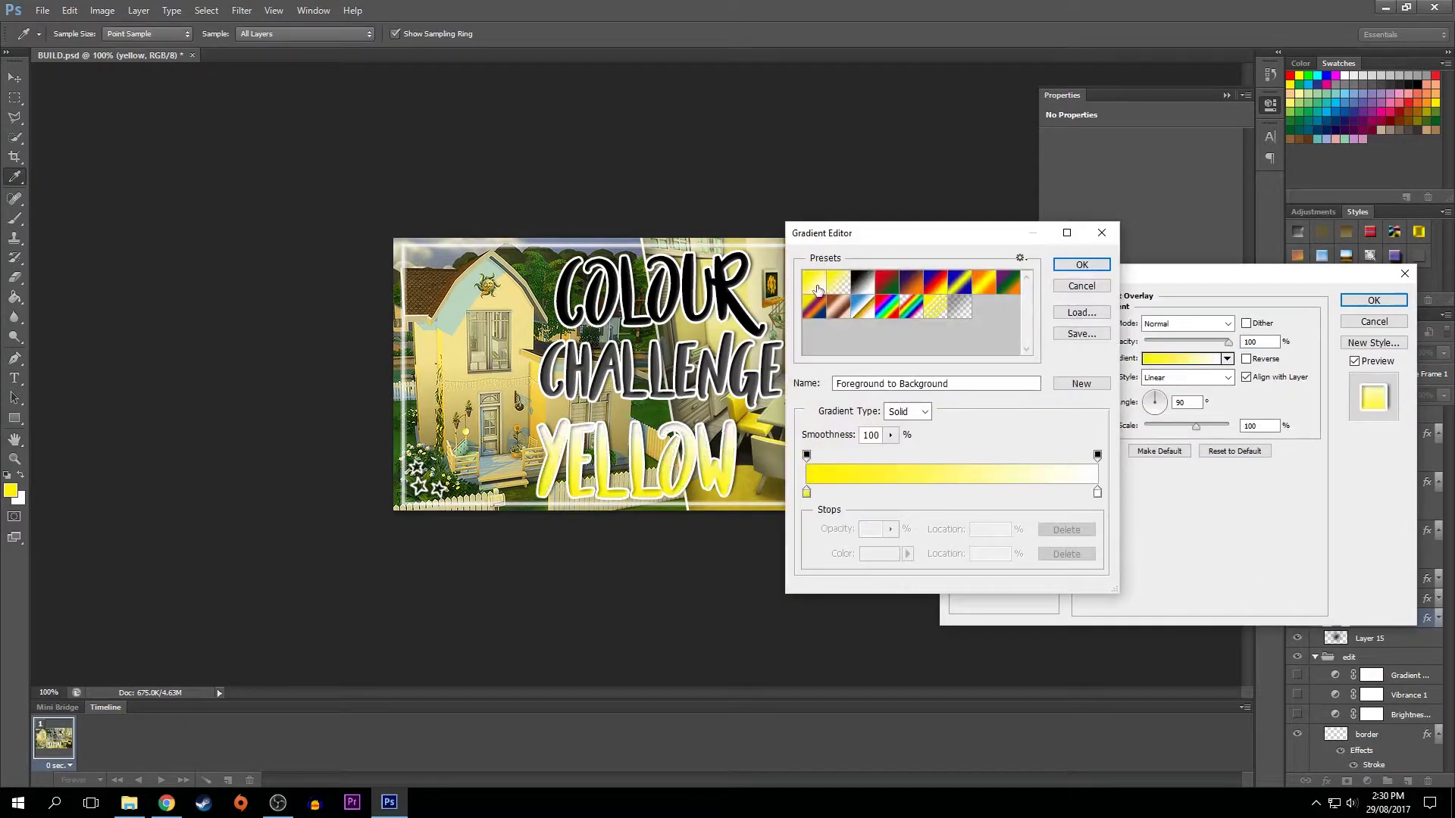
- Set the gradient's right stop to dark olive #998e18
left_click(1097, 493)
double_click(1099, 494)
left_click_drag(1024, 391, 1001, 460)
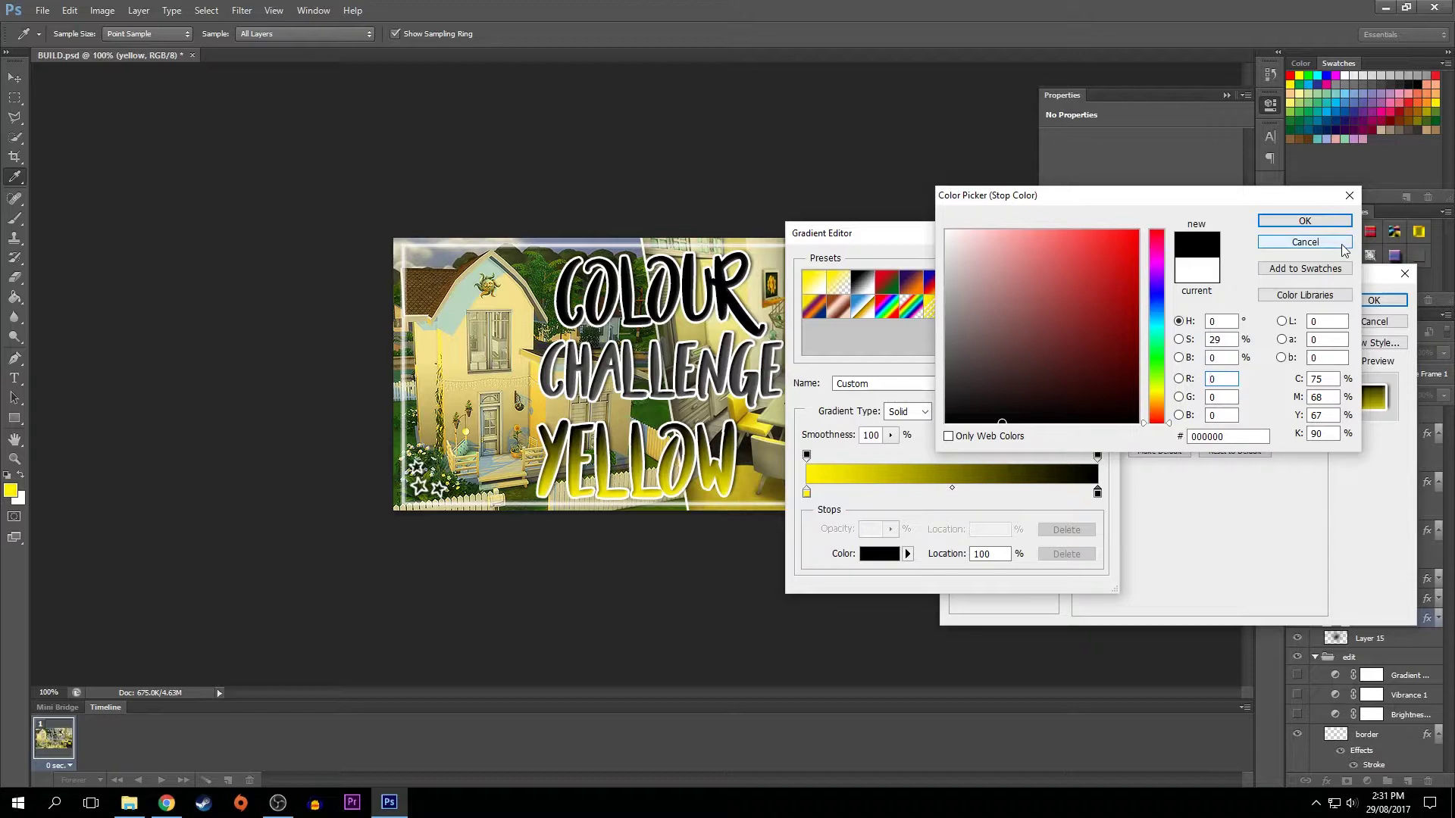
left_click(1049, 370)
left_click(1157, 393)
mouse_move(1049, 371)
left_mouse_down()
mouse_move(1094, 318)
mouse_move(1131, 315)
left_mouse_up()
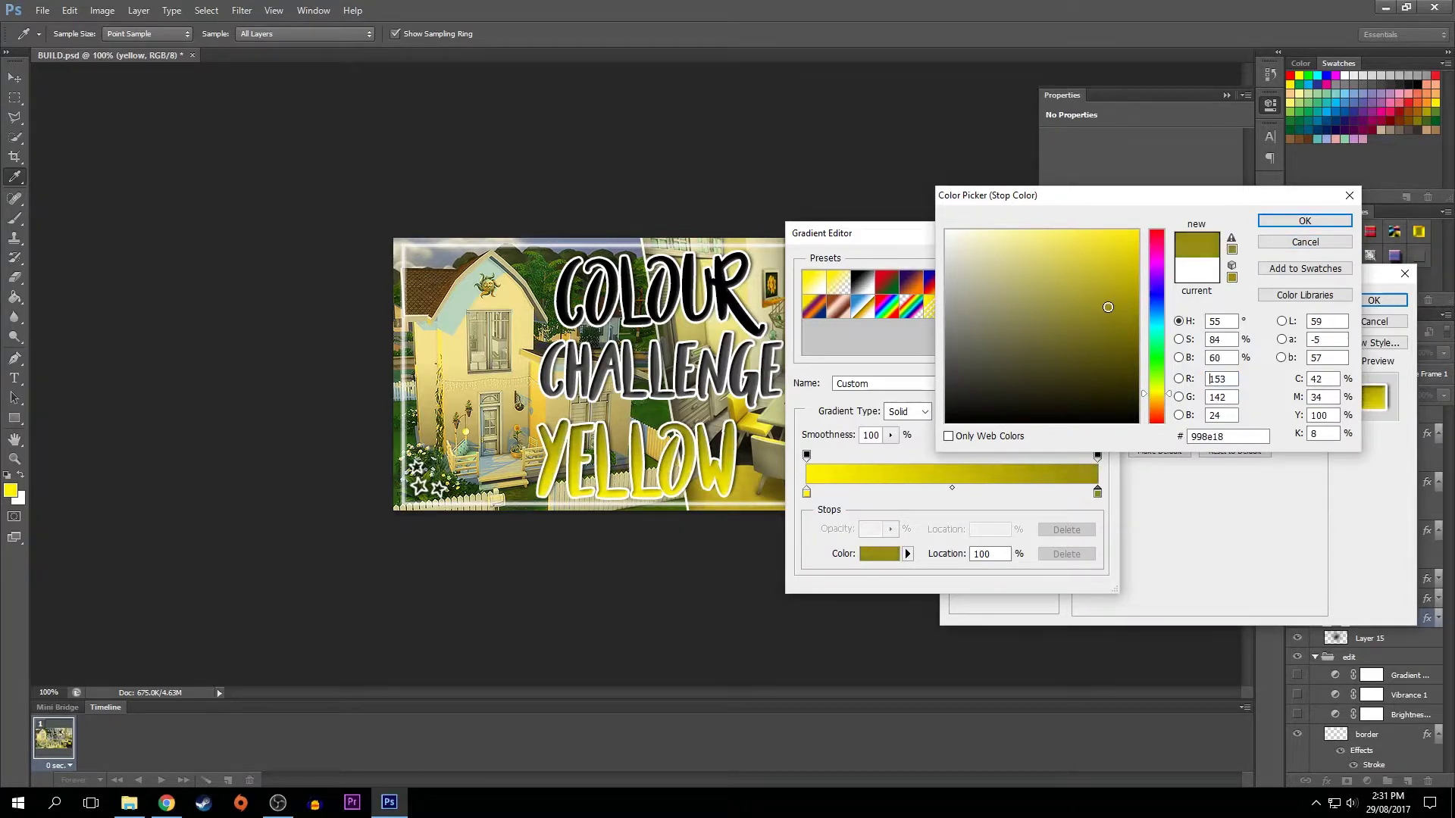
left_click(1341, 223)
- Set the gradient's left stop to deeper yellow #dcd105 and close the gradient editor
left_click(806, 493)
left_click(879, 554)
left_click_drag(1135, 246, 1129, 261)
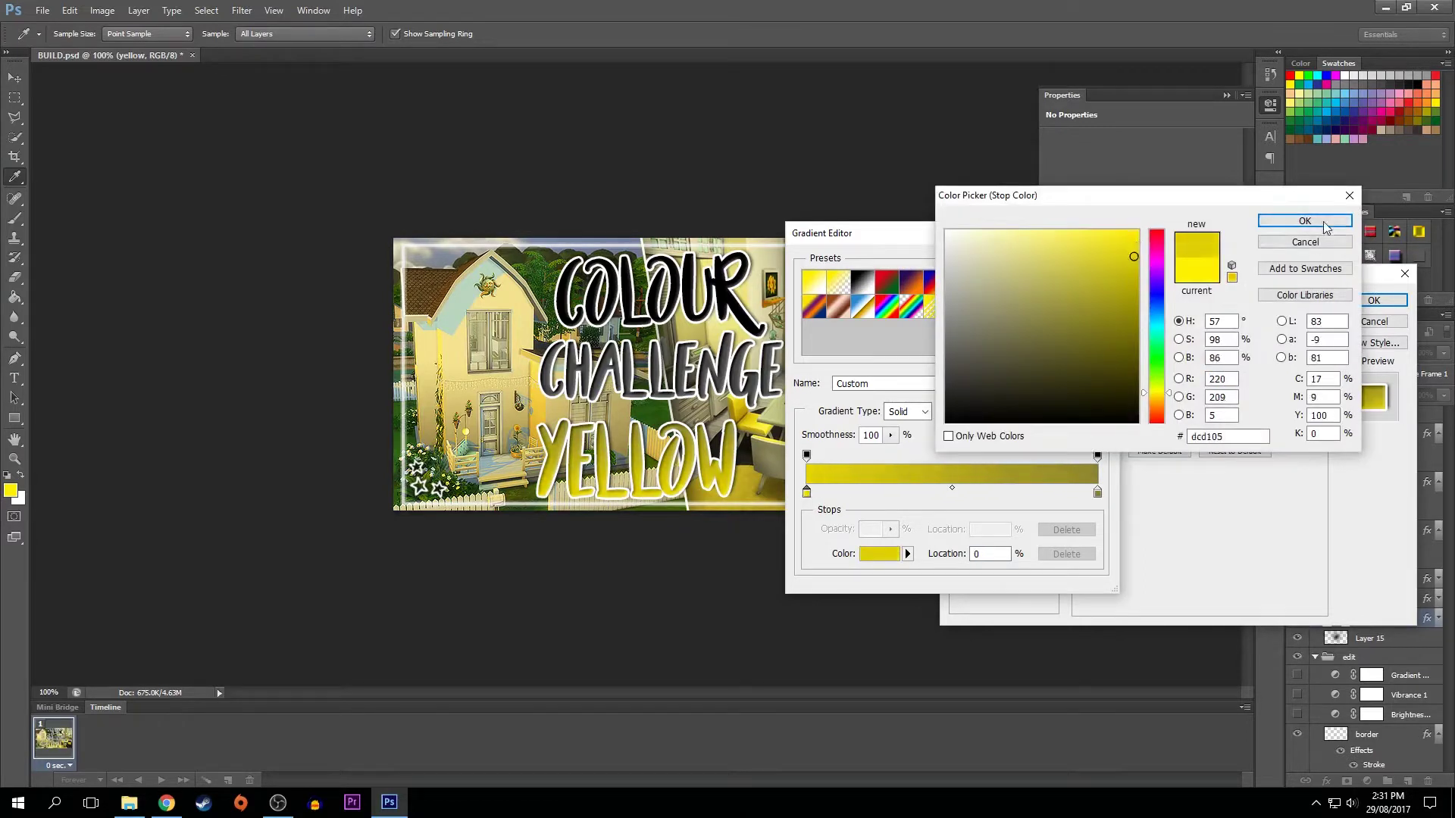
left_click(1304, 221)
key("Return")
- Apply the gradient layer style and nudge YELLOW up and to the right
left_click(1373, 301)
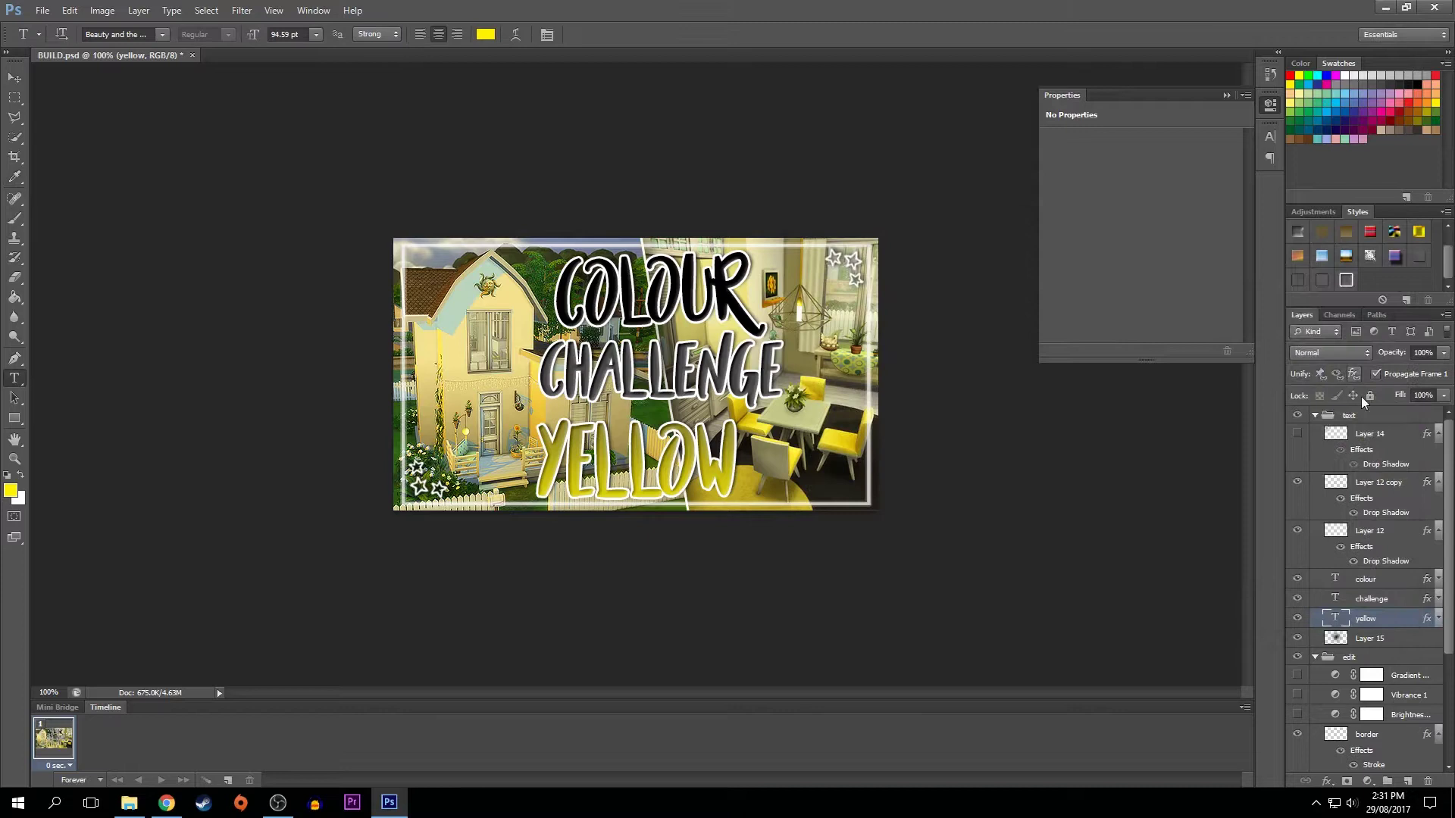
key("v")
key("shift+Up")
key("shift+Up")
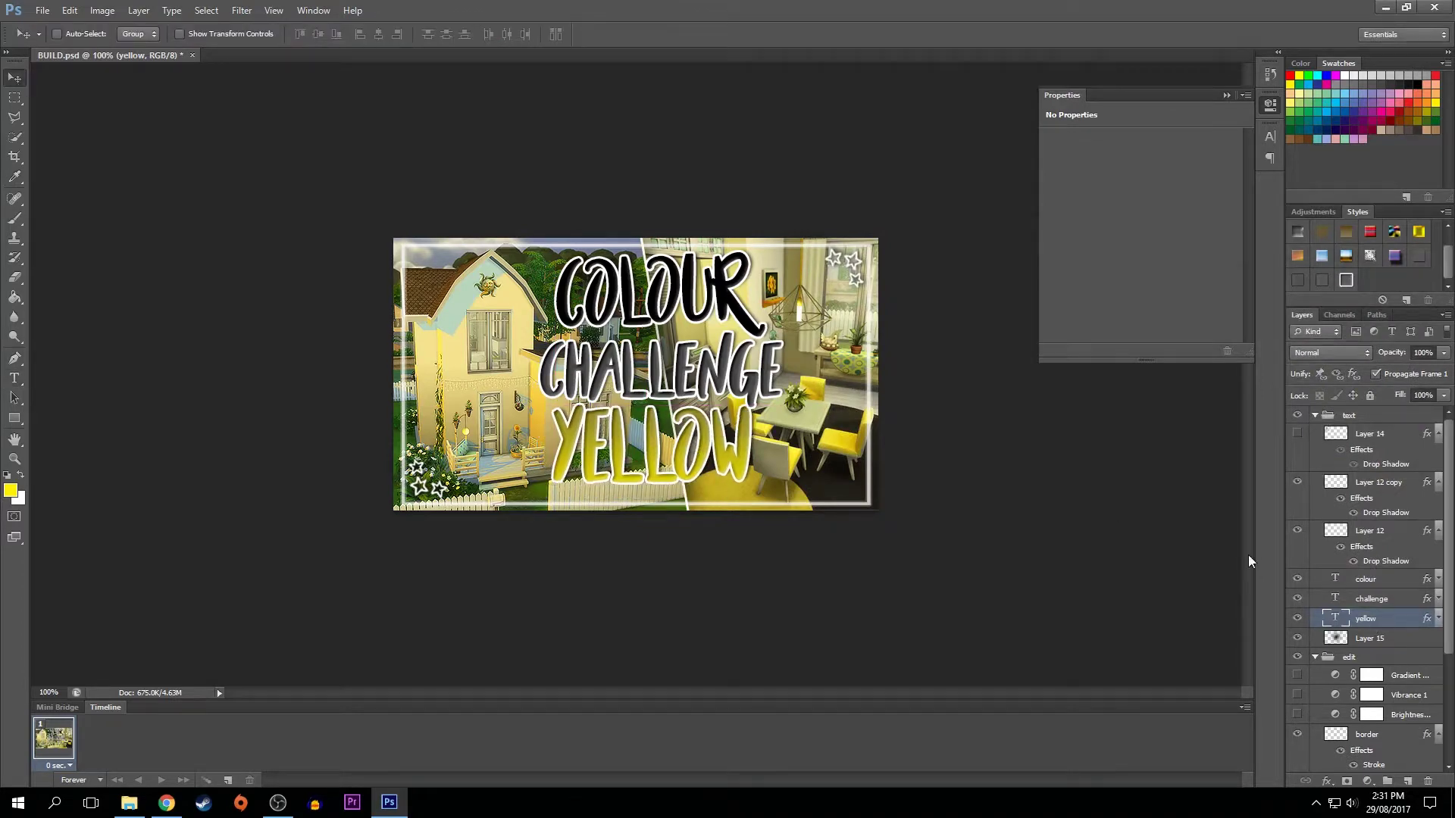
key("shift+Right")
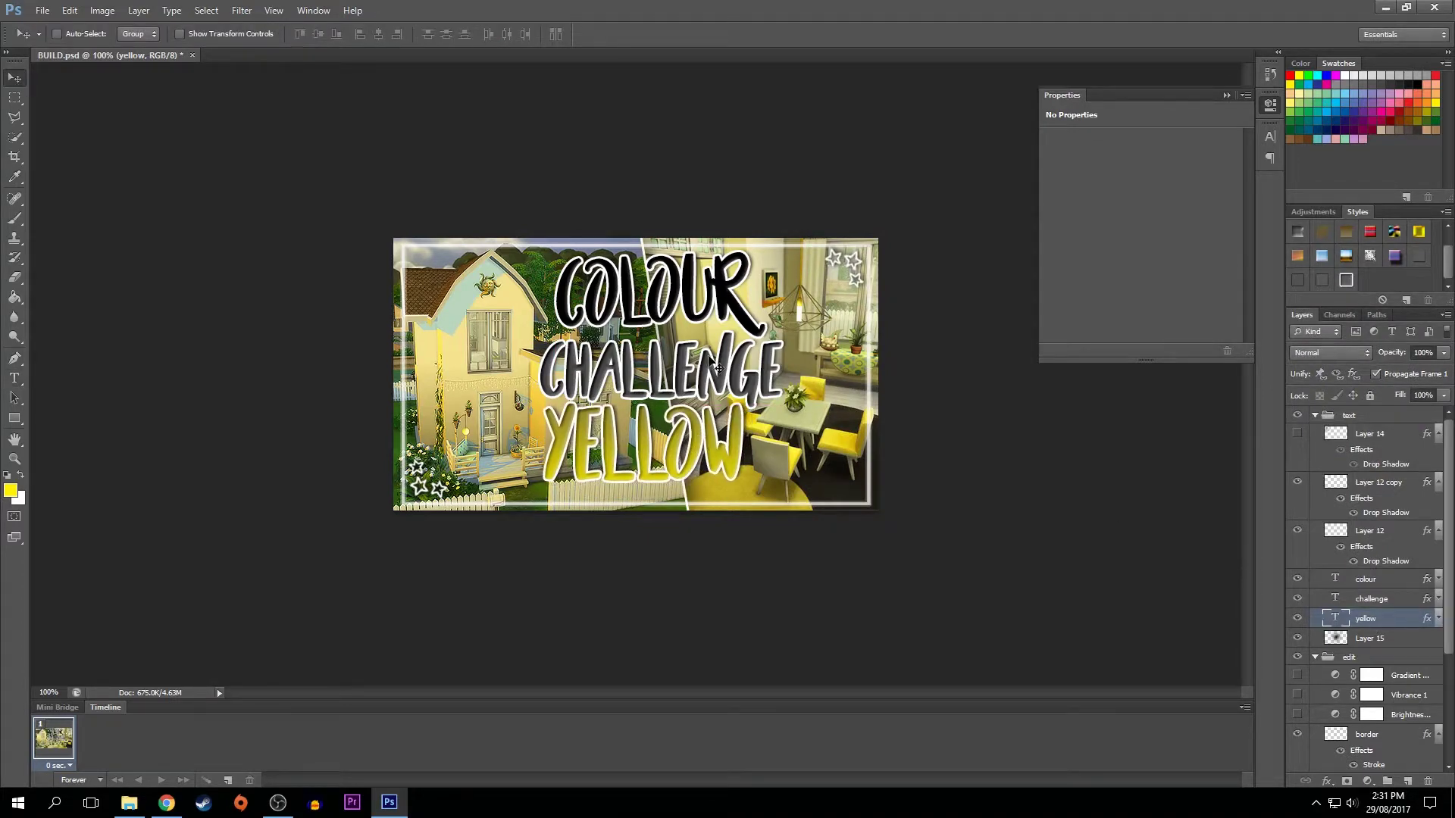
- Retype the COLOUR word as HOUSE and delete the CHALLENGE text layer
left_click(14, 378)
left_click(656, 292)
key("ctrl+a")
type("HOUSE")
key("ctrl+Return")
left_click_drag(1383, 601, 1427, 782)
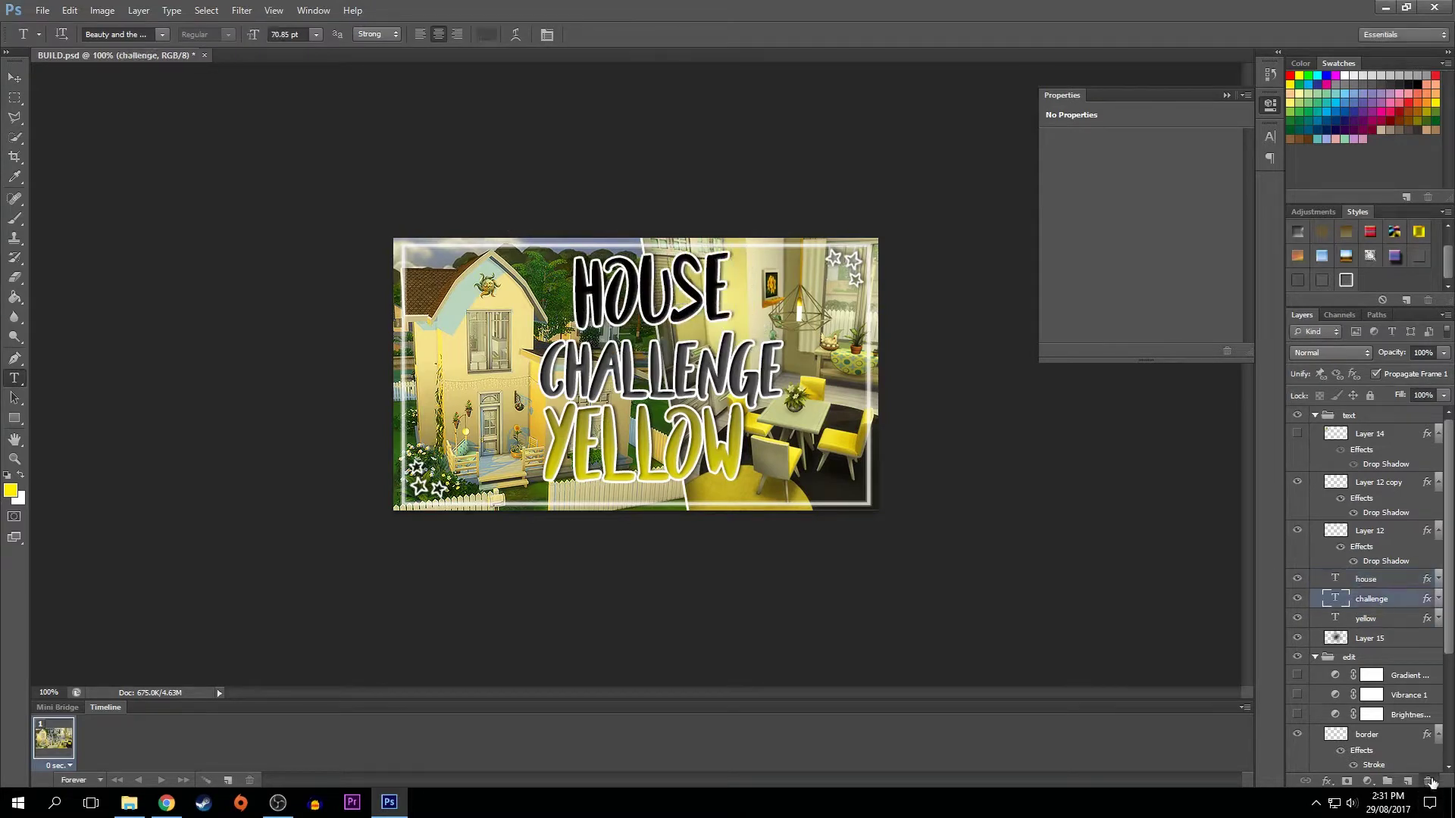
- Place YELLOW above HOUSE, then move both words up together
left_click(14, 77)
left_click_drag(644, 443, 653, 338)
left_click(1366, 579)
left_click_drag(694, 288, 694, 419)
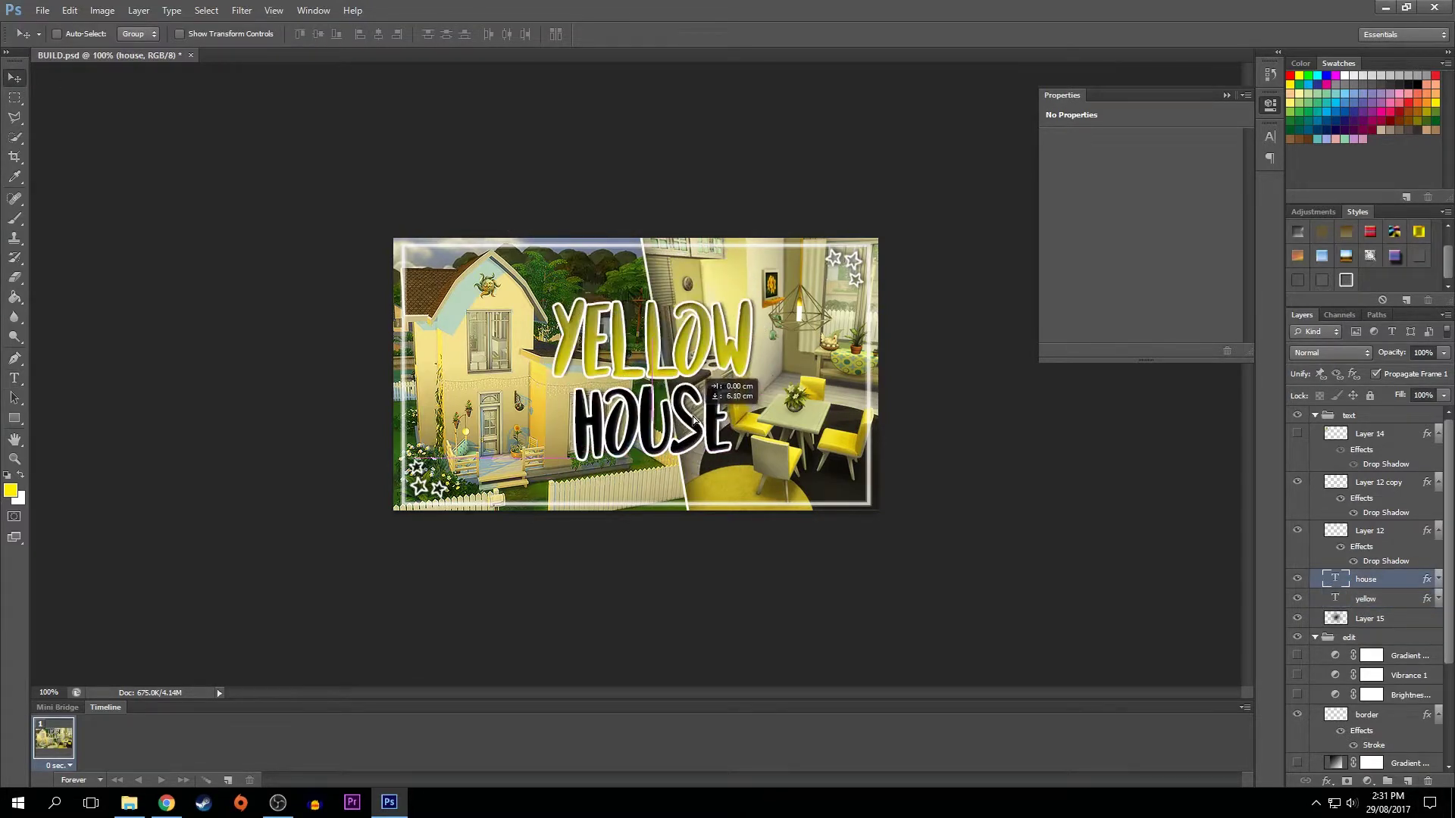
left_click(1365, 598, "shift")
mouse_move(672, 337)
left_mouse_down()
mouse_move(674, 299)
mouse_move(747, 303)
mouse_move(736, 293)
left_mouse_up()
- Scale YELLOW alone up to about 120% and shift it slightly left
key("ctrl+t")
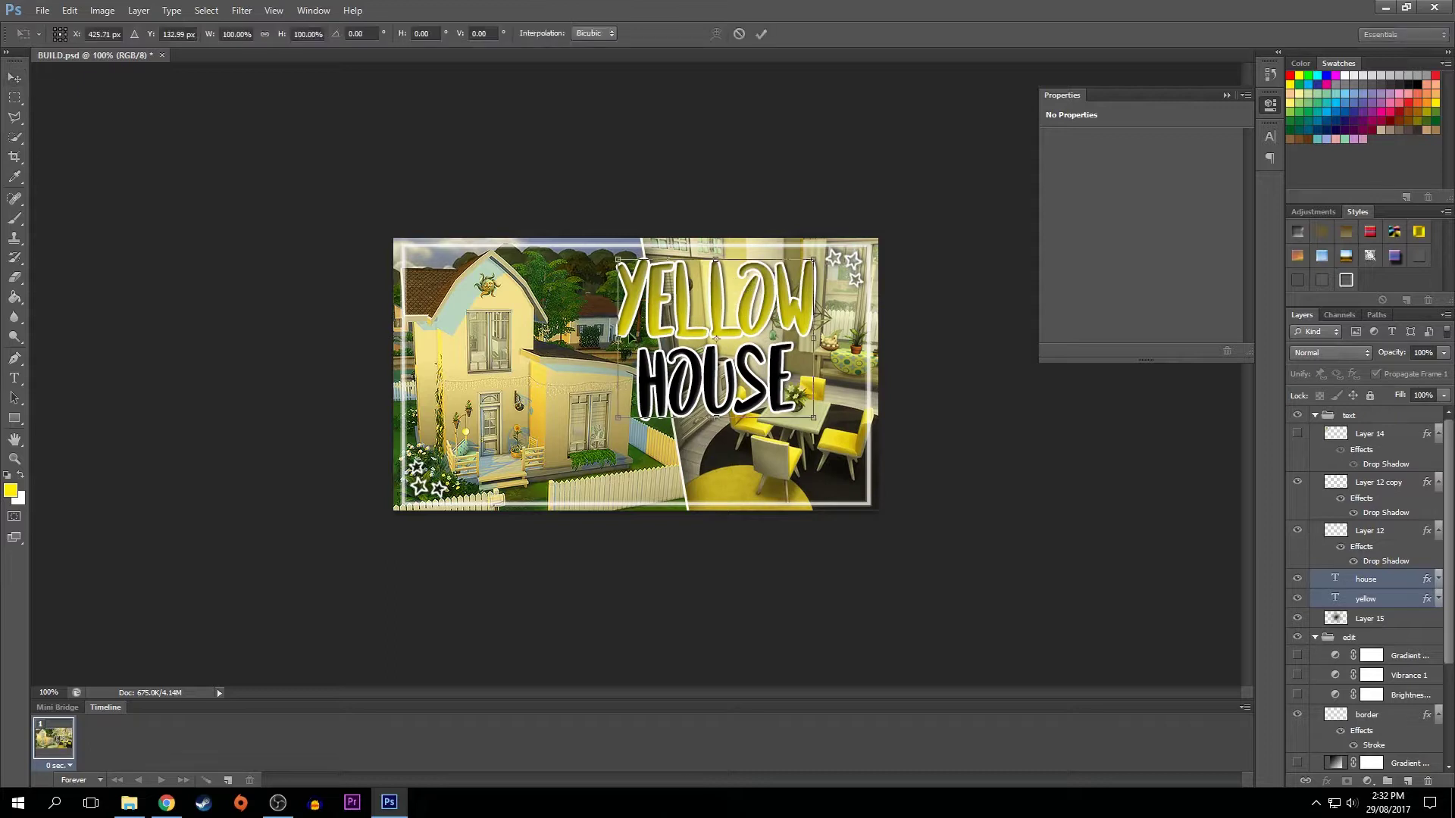
left_click(739, 33)
left_click(1366, 599)
key("ctrl+t")
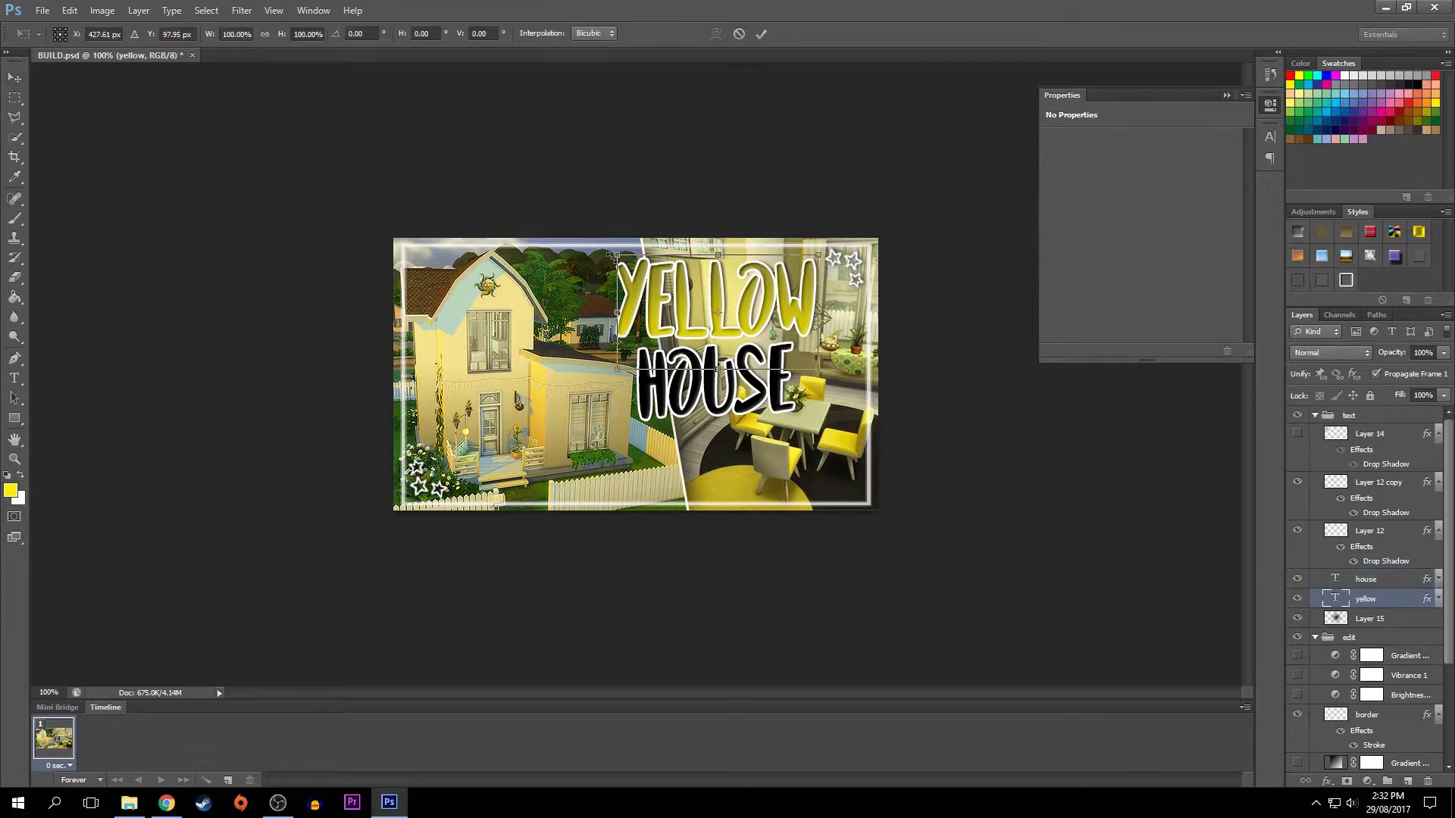
left_click_drag(612, 256, 576, 233)
left_click_drag(702, 280, 675, 295)
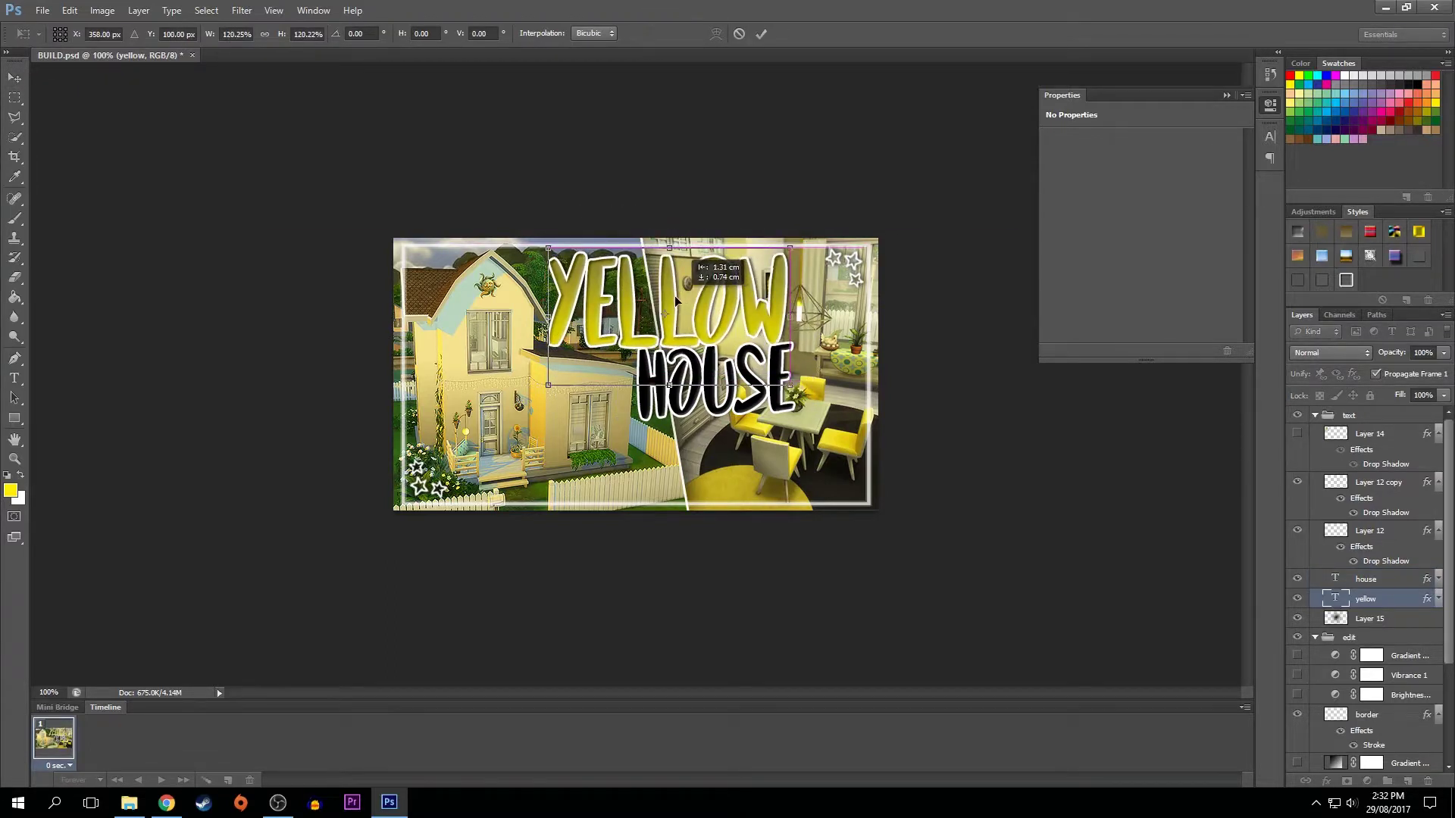
- Give YELLOW's drop shadow 100% opacity and 14% spread, then move HOUSE slightly left
left_click(762, 34)
double_click(1399, 600)
left_click(1008, 520)
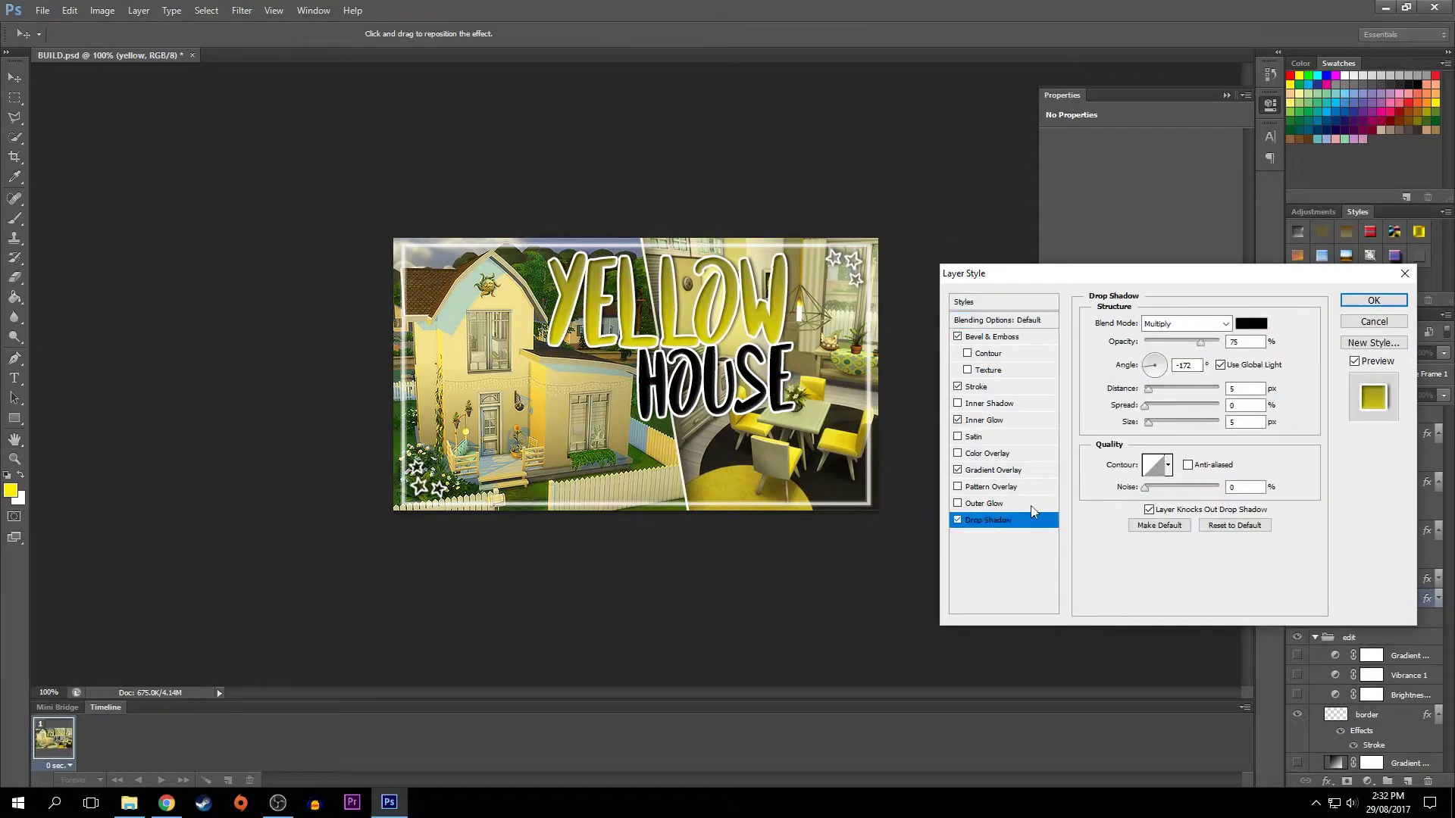
left_click_drag(1204, 345, 1242, 342)
left_click_drag(1147, 410, 1152, 421)
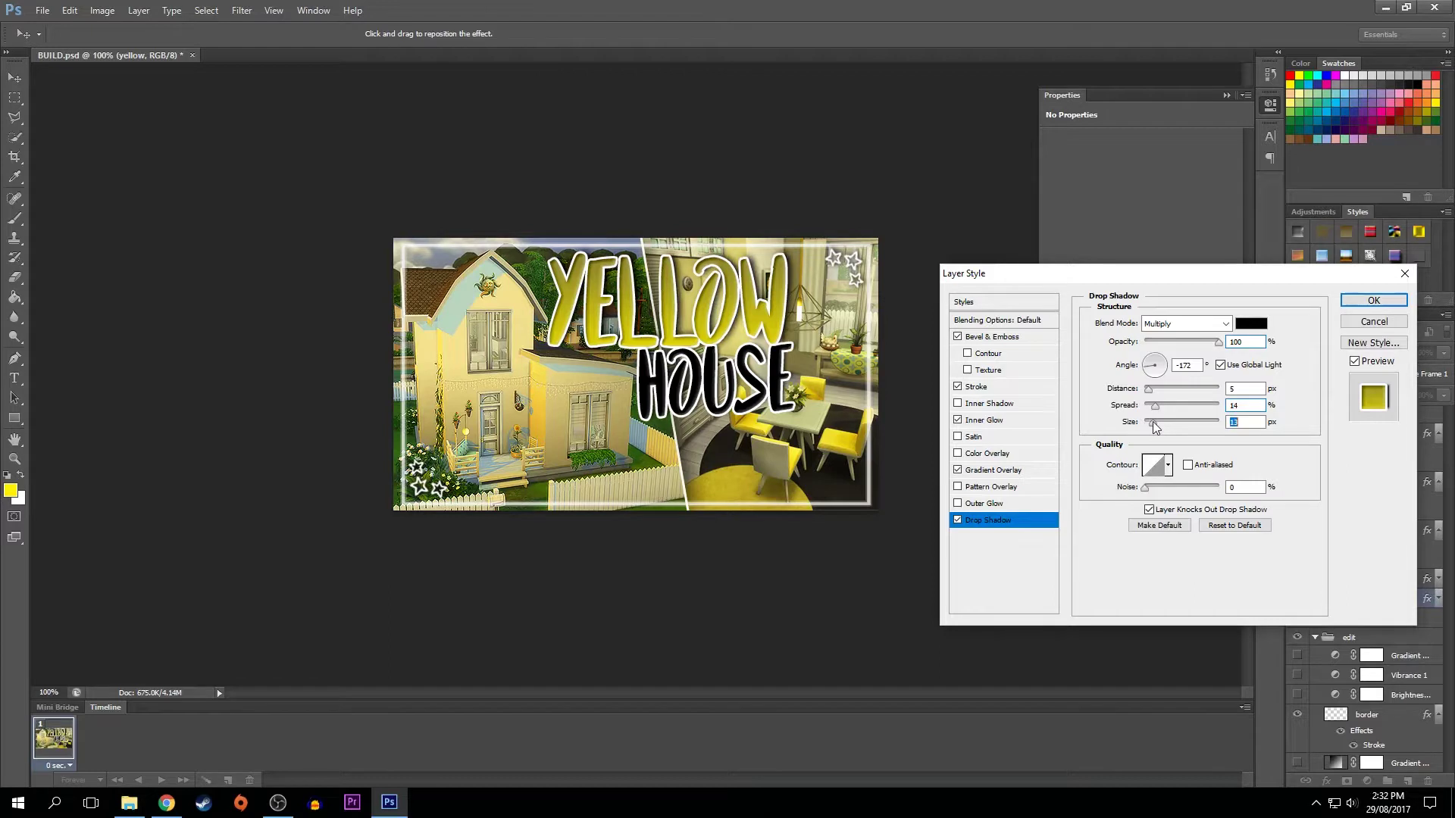
left_click(1372, 300)
left_click(1376, 579)
mouse_move(712, 384)
left_mouse_down()
mouse_move(673, 396)
mouse_move(696, 393)
left_mouse_up()
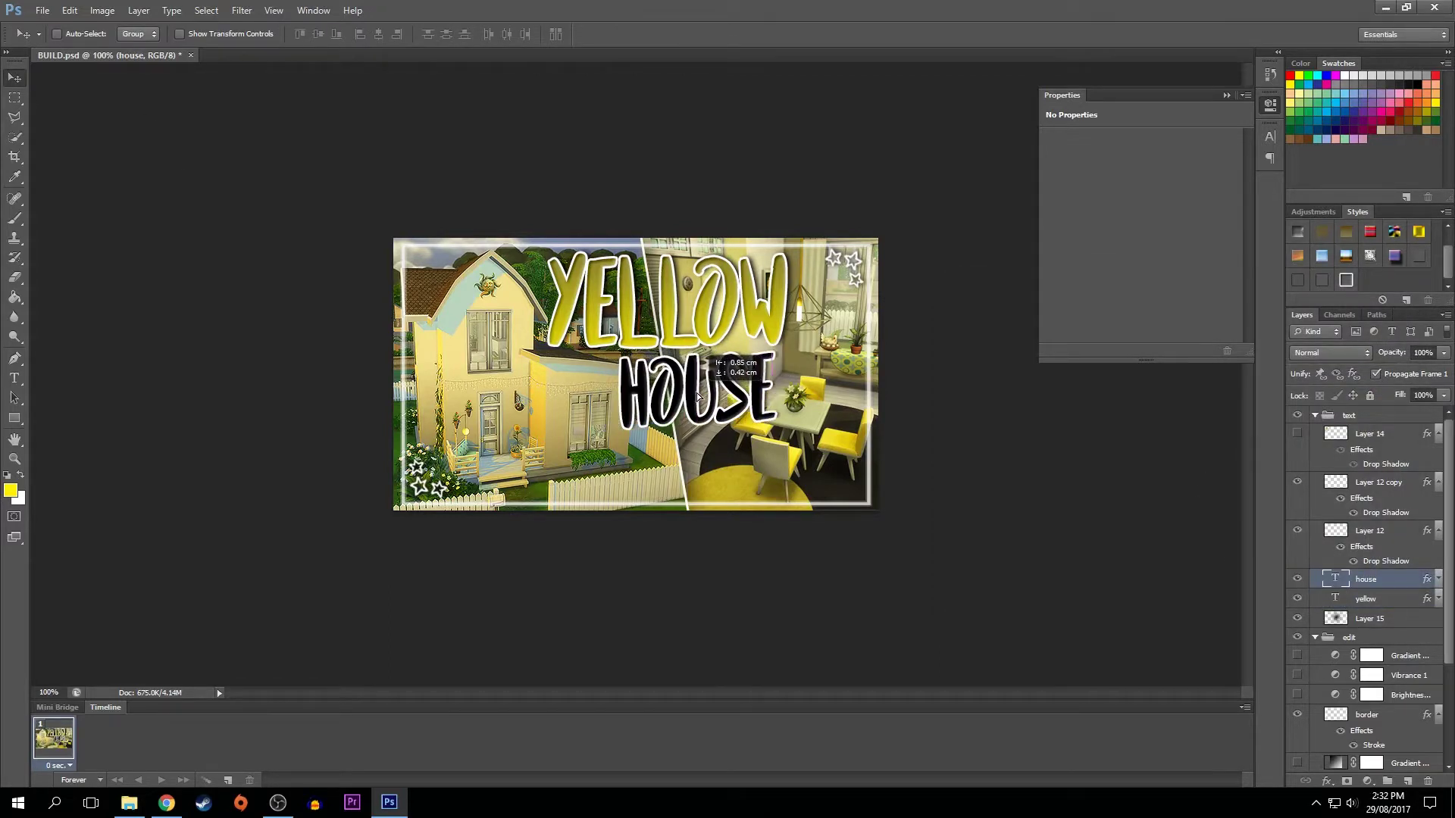
- Preview the gradient layer and select the house screenshot layer
scroll(937, 462, "down", 3)
scroll(938, 463, "down", 2)
scroll(937, 462, "up", 2)
scroll(937, 462, "up", 4)
scroll(1398, 617, "down", 3)
left_click(1297, 623)
left_click(1386, 700)
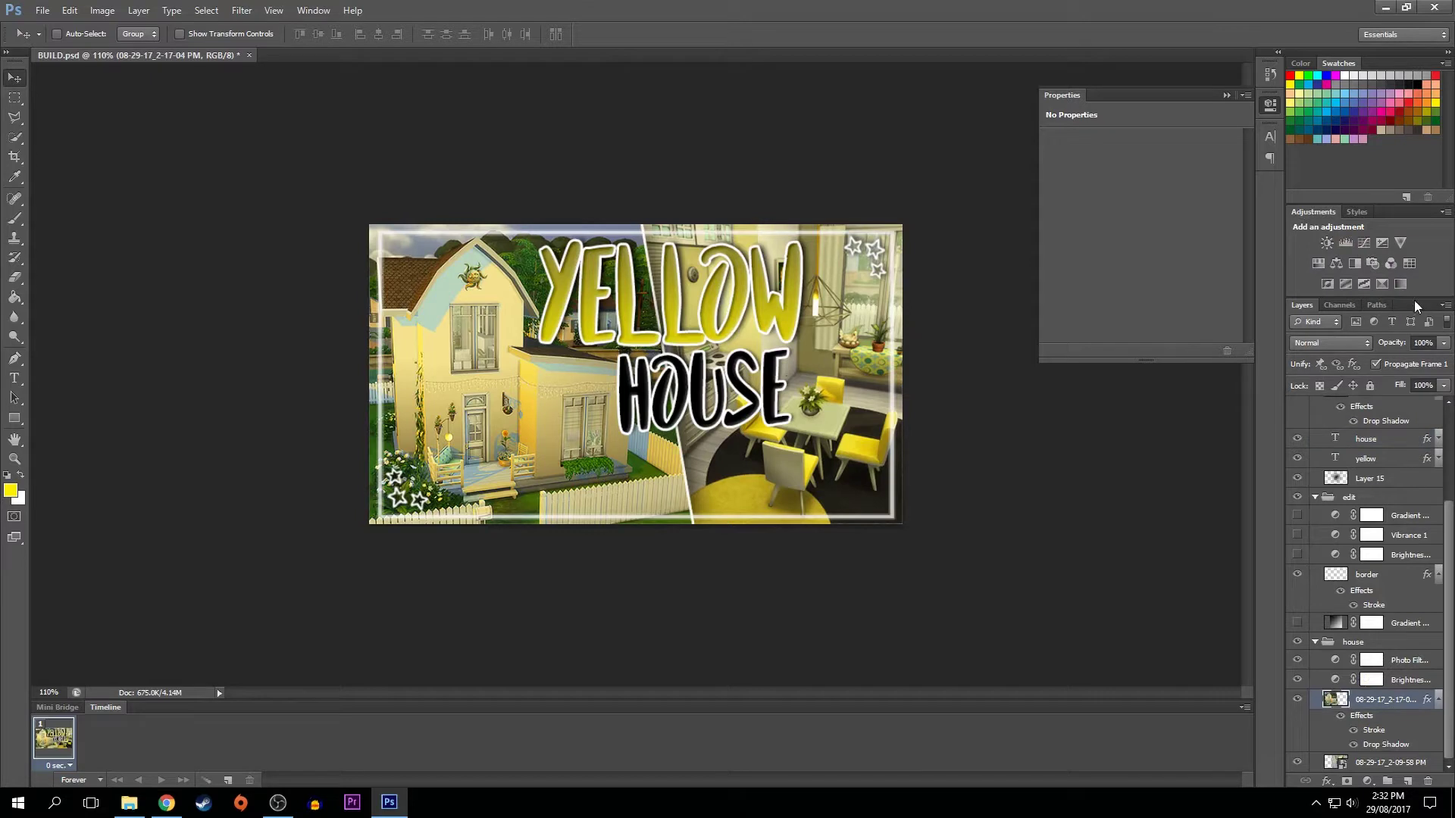
- Add a Gradient Map to the house photo running black to yellow
left_click(1382, 283)
left_click(1129, 145)
left_click(1085, 265)
left_click(1134, 145)
mouse_move(1097, 493)
left_mouse_down()
mouse_move(806, 493)
mouse_move(1097, 492)
left_mouse_up()
double_click(1094, 492)
left_click(1053, 422)
left_click(1317, 243)
left_click(805, 492)
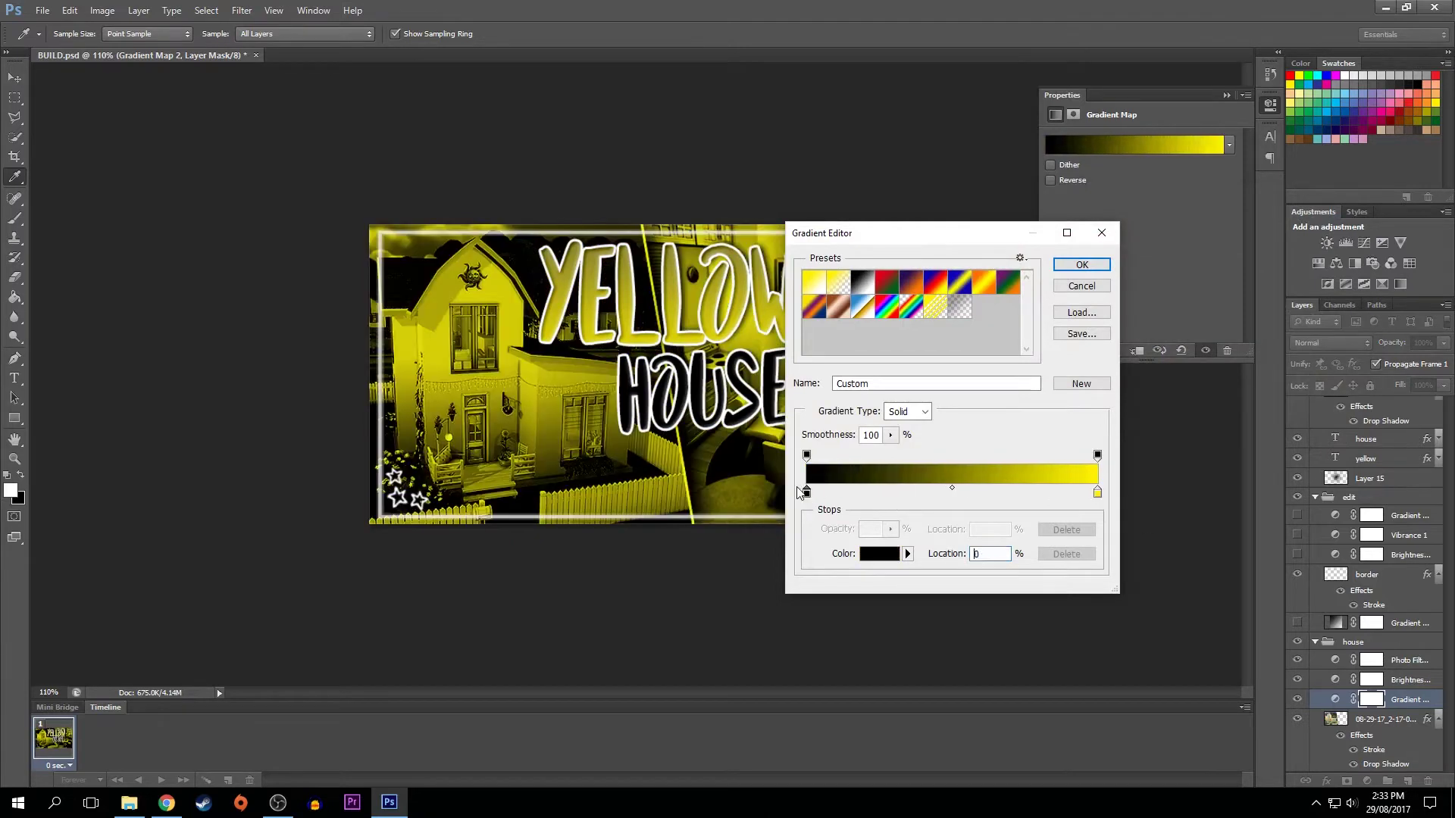
left_click(1091, 270)
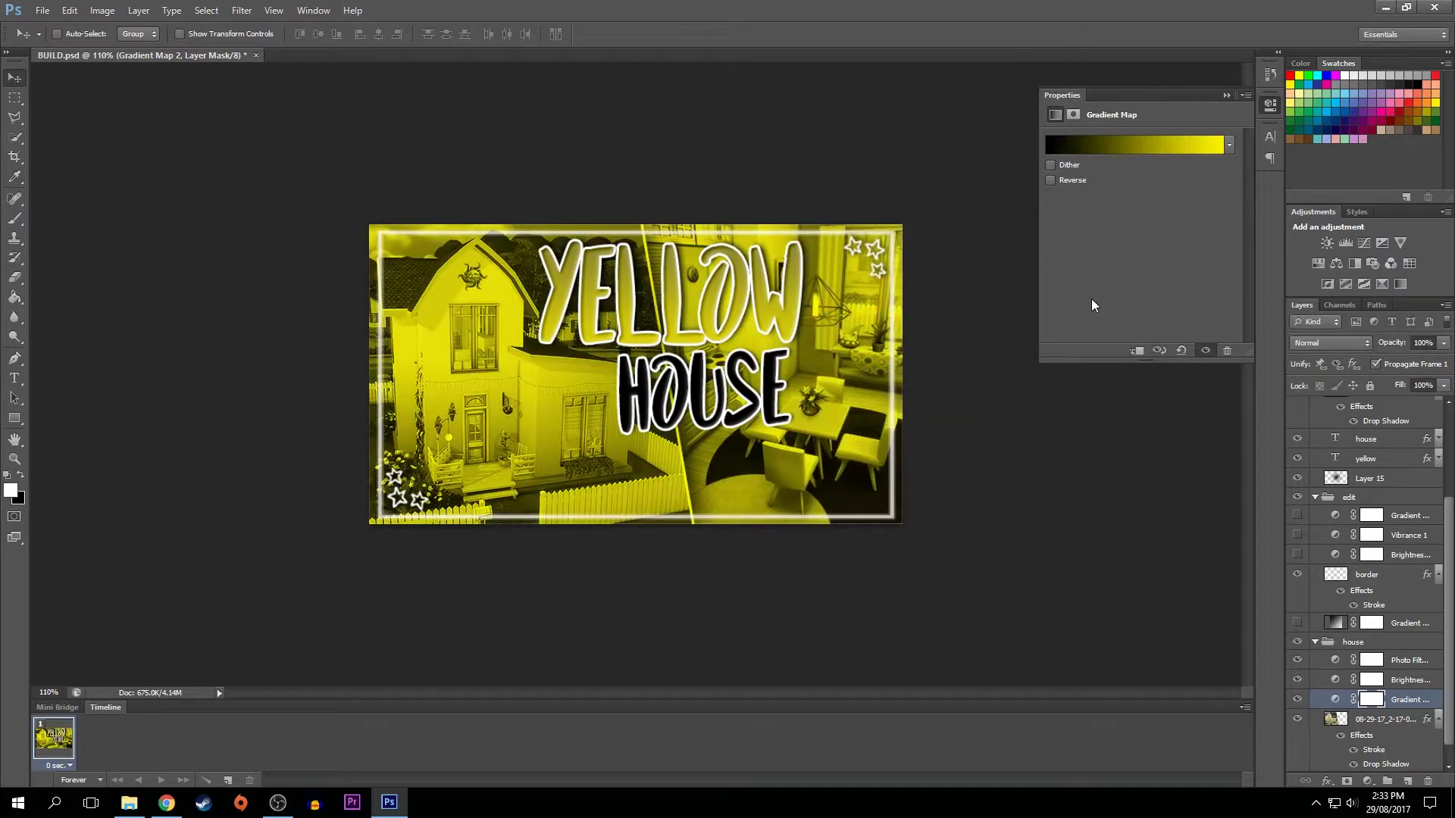
- Try Linear Burn, Lighten and Overlay, settling the gradient map on Hue at 50% opacity
left_click(1338, 342)
left_click(1322, 433)
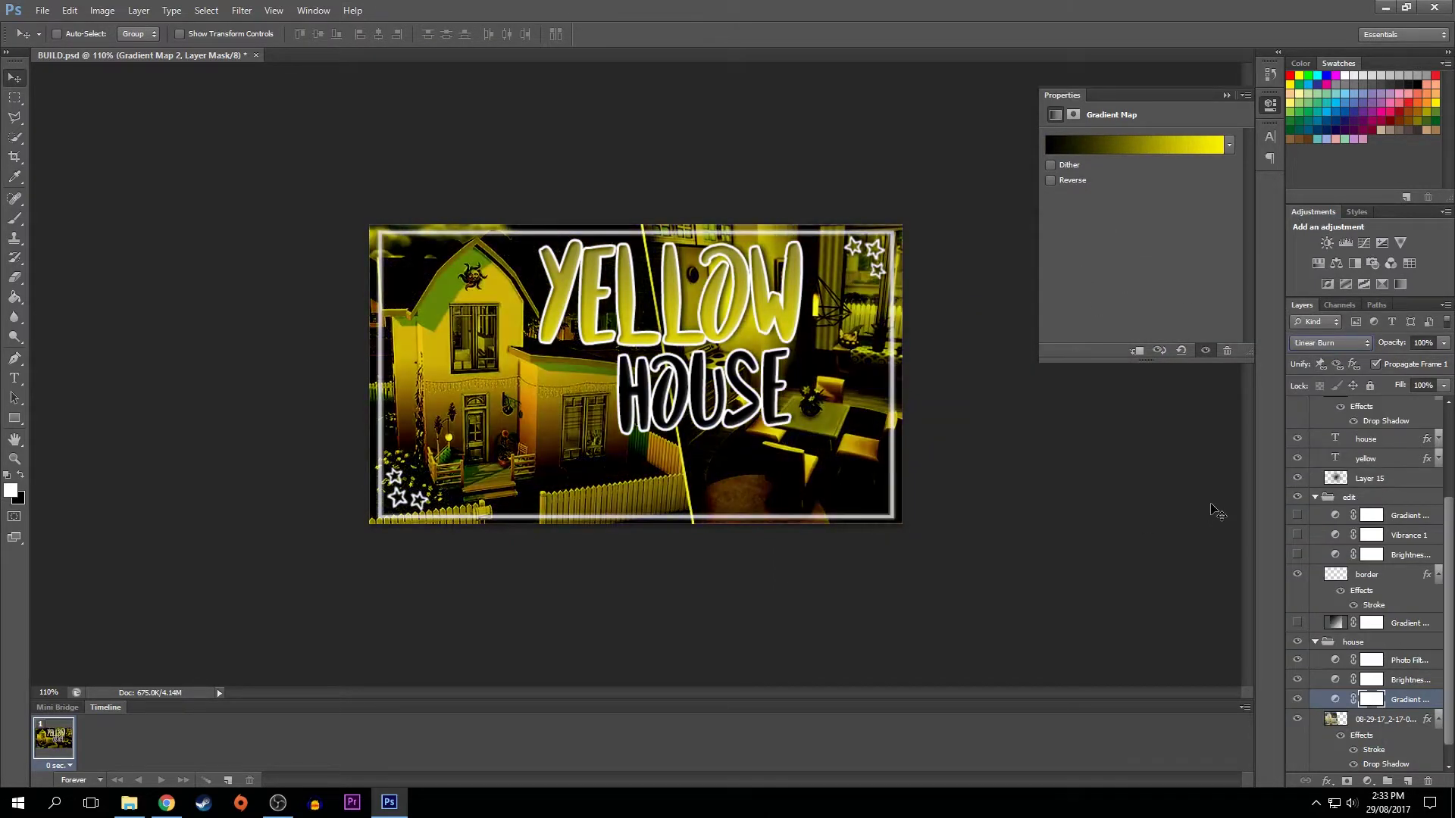
key("shift+plus")
key("shift+plus")
key("shift+plus")
key("shift+plus")
key("shift+plus")
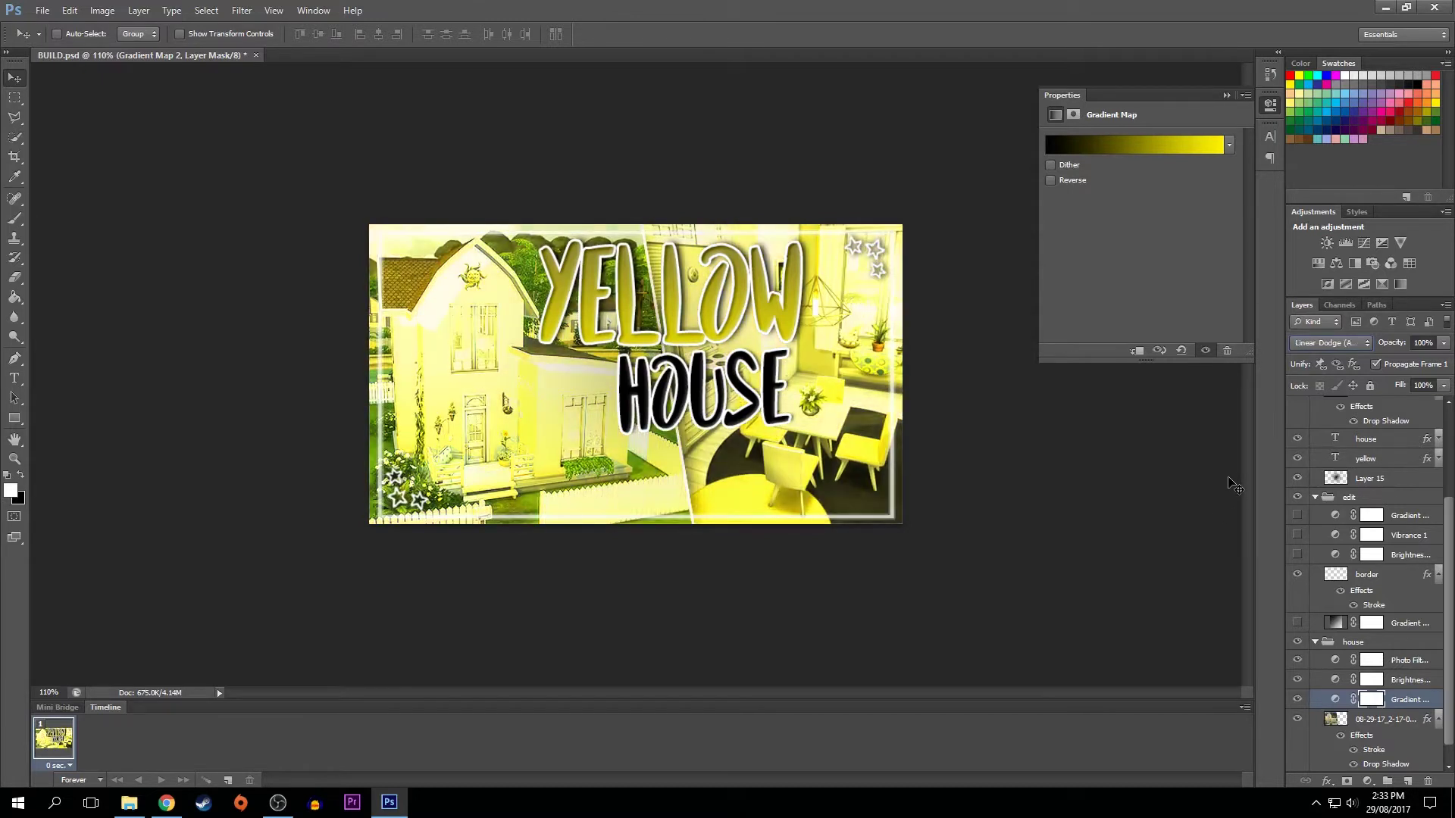
key("shift+plus")
key("shift+plus")
key("shift+plus")
key("shift+plus")
key("shift+plus")
key("shift+plus")
key("shift+plus")
key("shift+plus")
key("shift+plus")
key("shift+plus")
key("shift+plus")
key("shift+plus")
key("shift+minus")
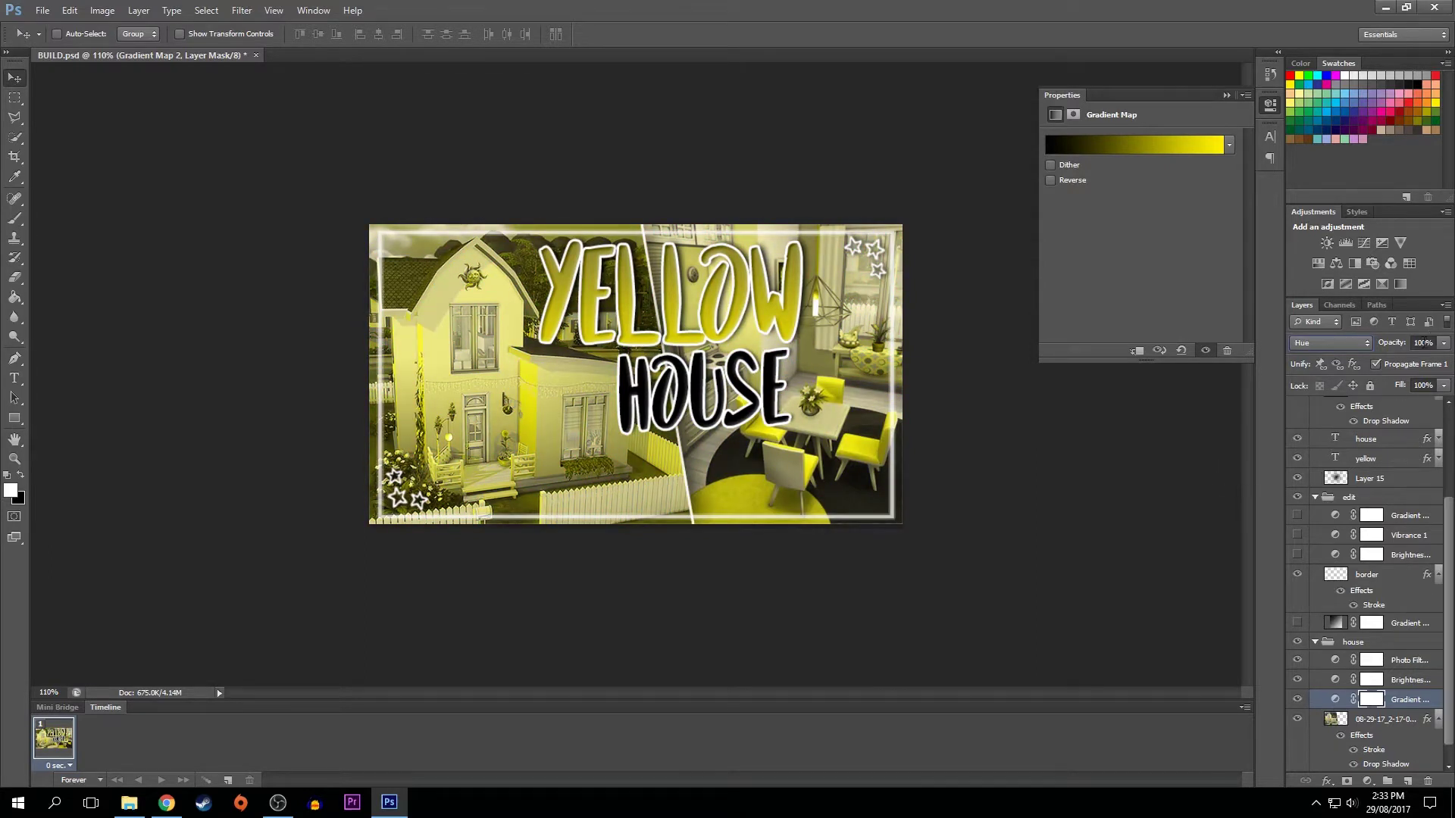
key("m")
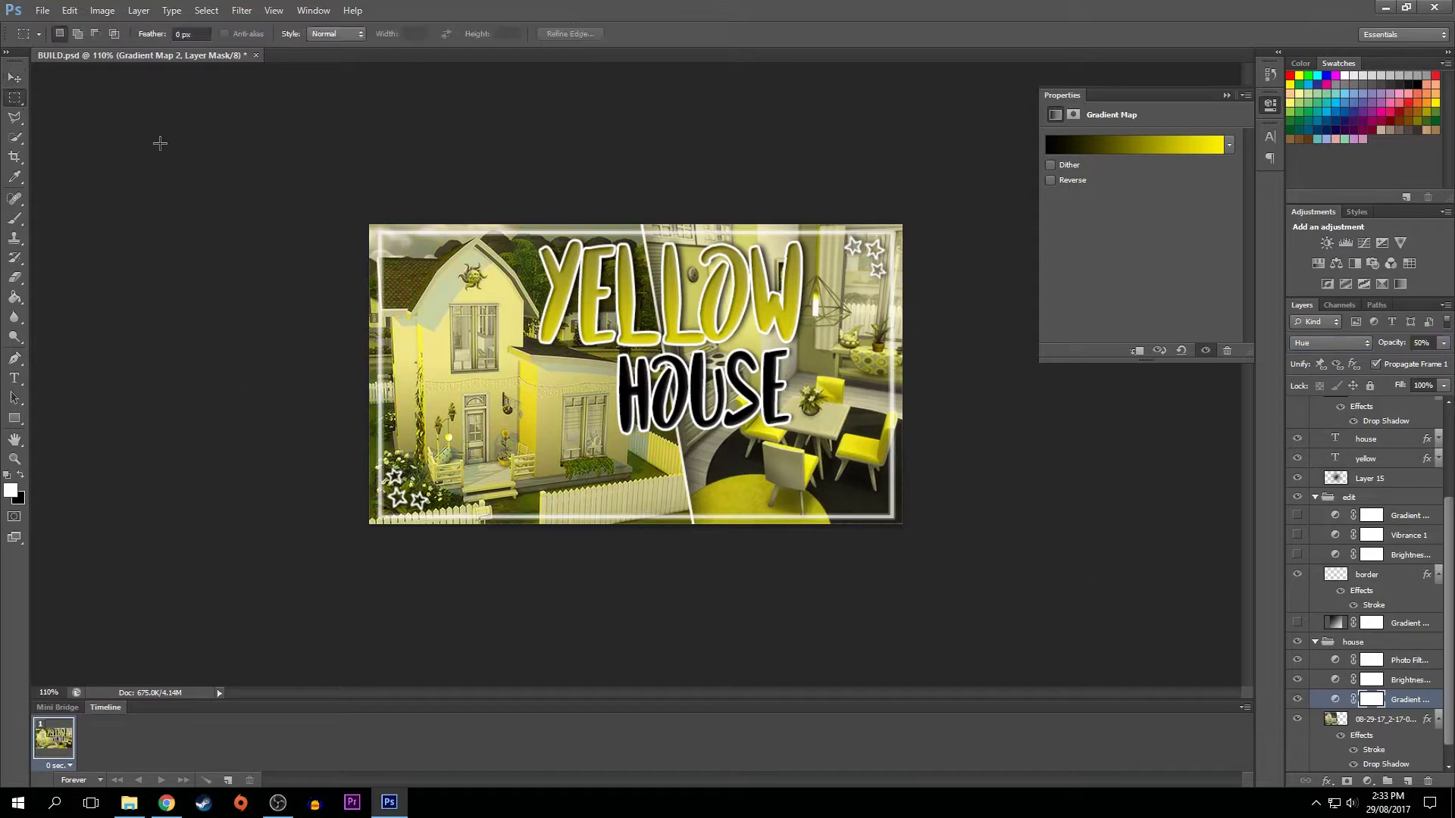
scroll(1399, 547, "up", 2)
scroll(1399, 547, "up", 3)
scroll(1400, 547, "up", 2)
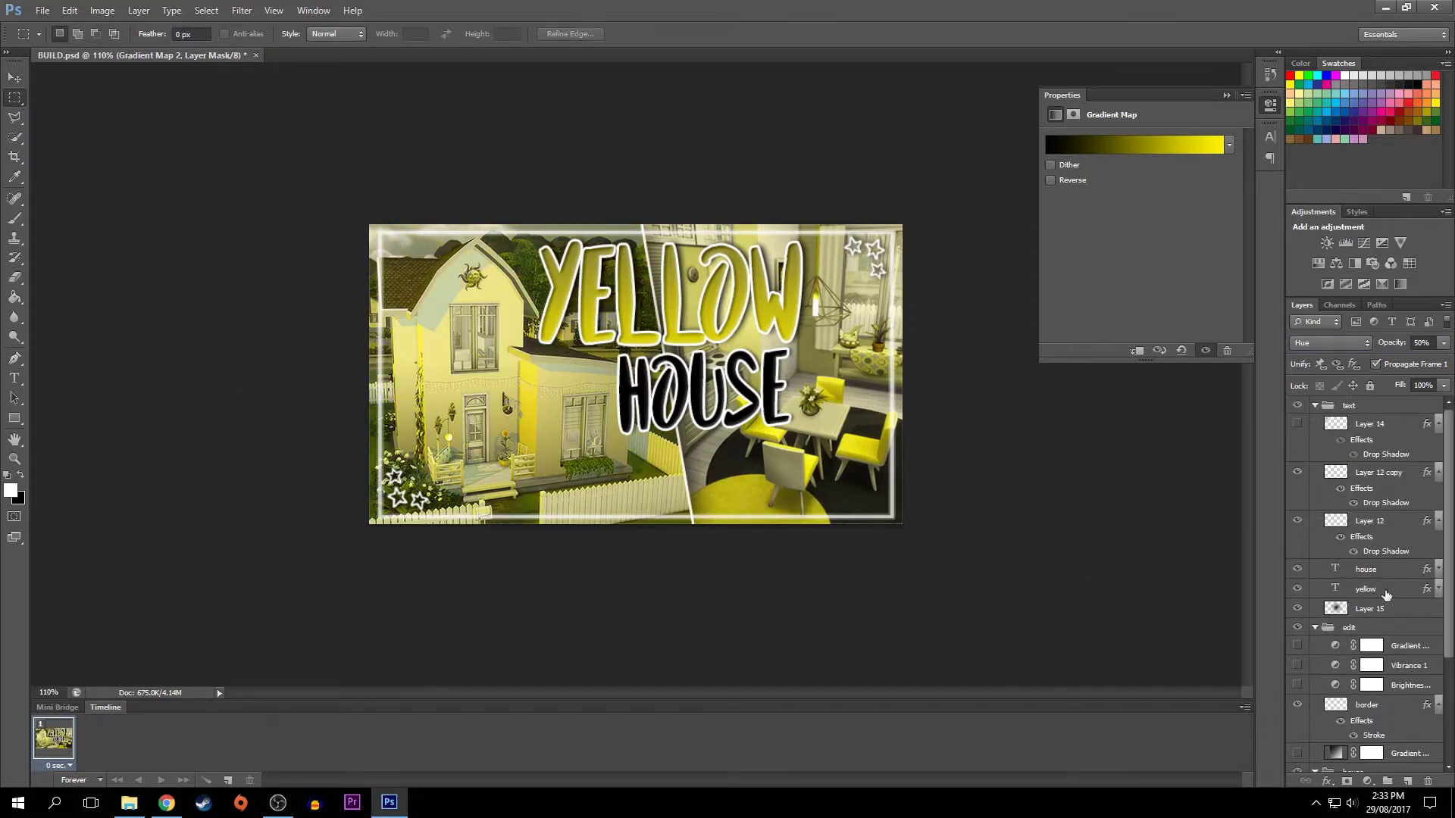
- Select the YELLOW title layer and check its layer styles
left_click(1386, 591)
left_click(17, 78)
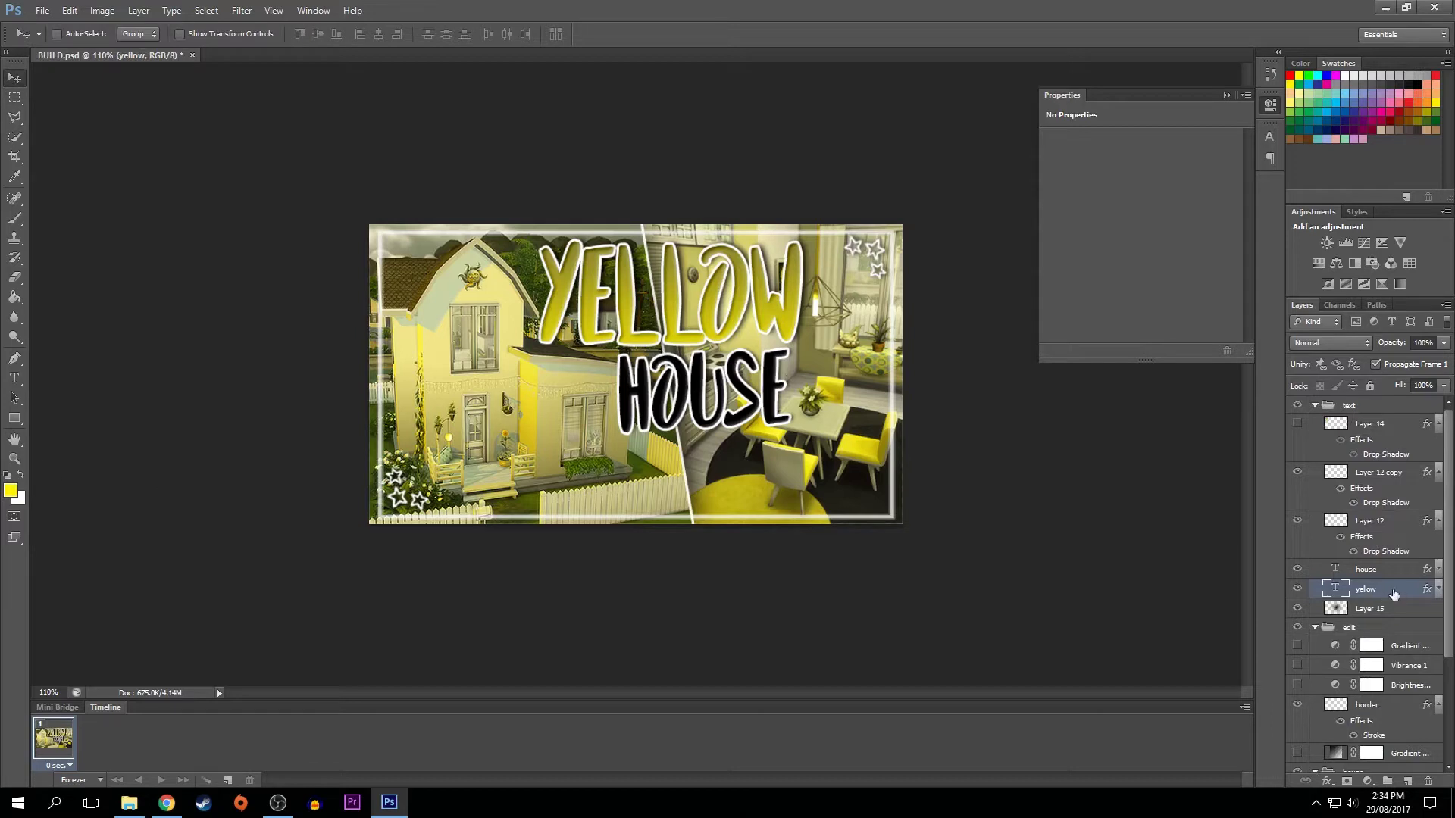
double_click(1393, 594)
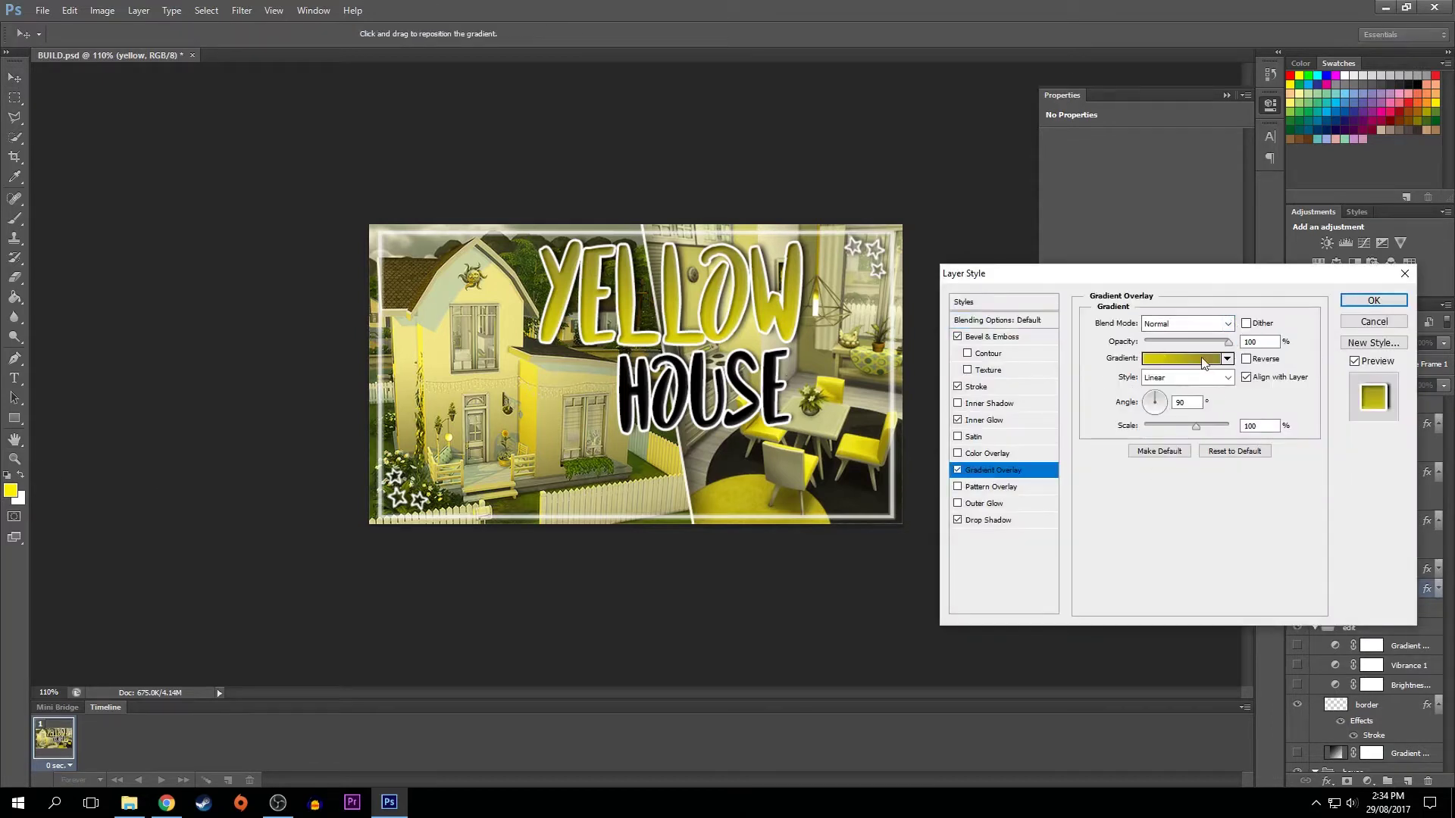
left_click(1373, 300)
- Recolour the YELLOW text purple
double_click(1335, 589)
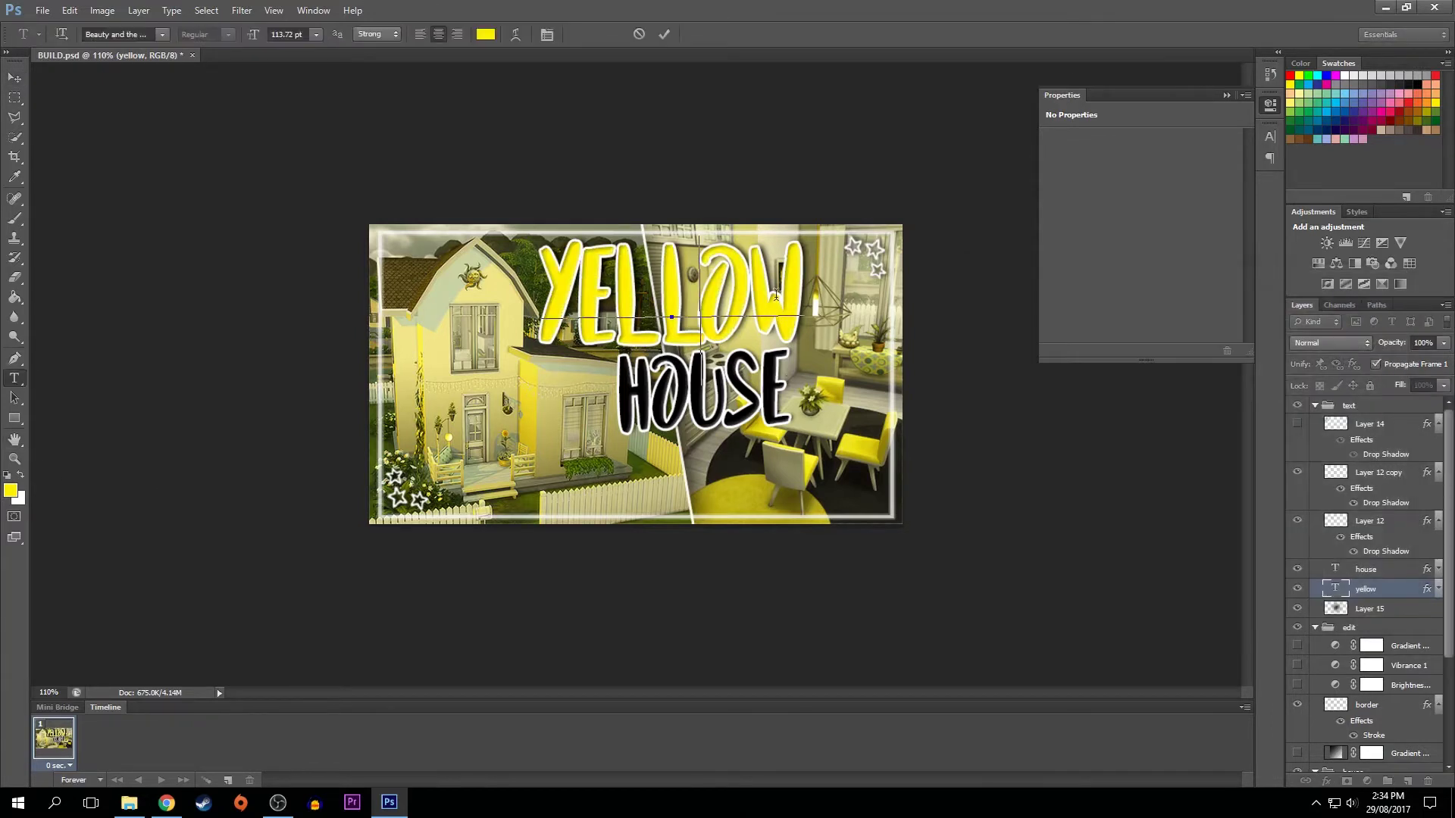
left_click(1363, 93)
left_click(770, 272)
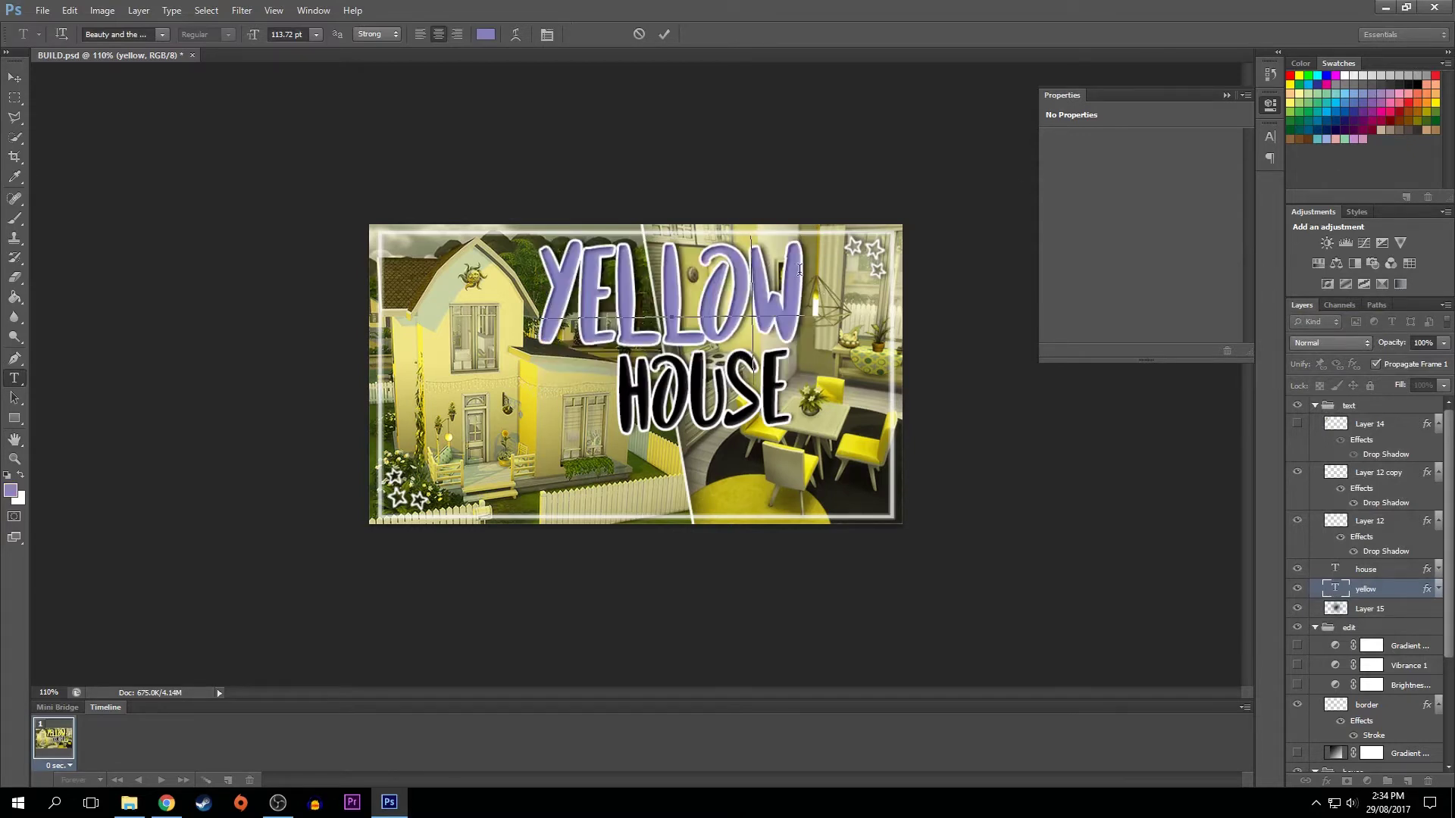
key("ctrl+a")
left_click(1379, 99)
left_click(753, 296)
- Recolour HOUSE dark purple and open YELLOW's blending options
left_click(663, 34)
double_click(863, 390)
left_click(1362, 109)
left_click(790, 383)
left_click(664, 34)
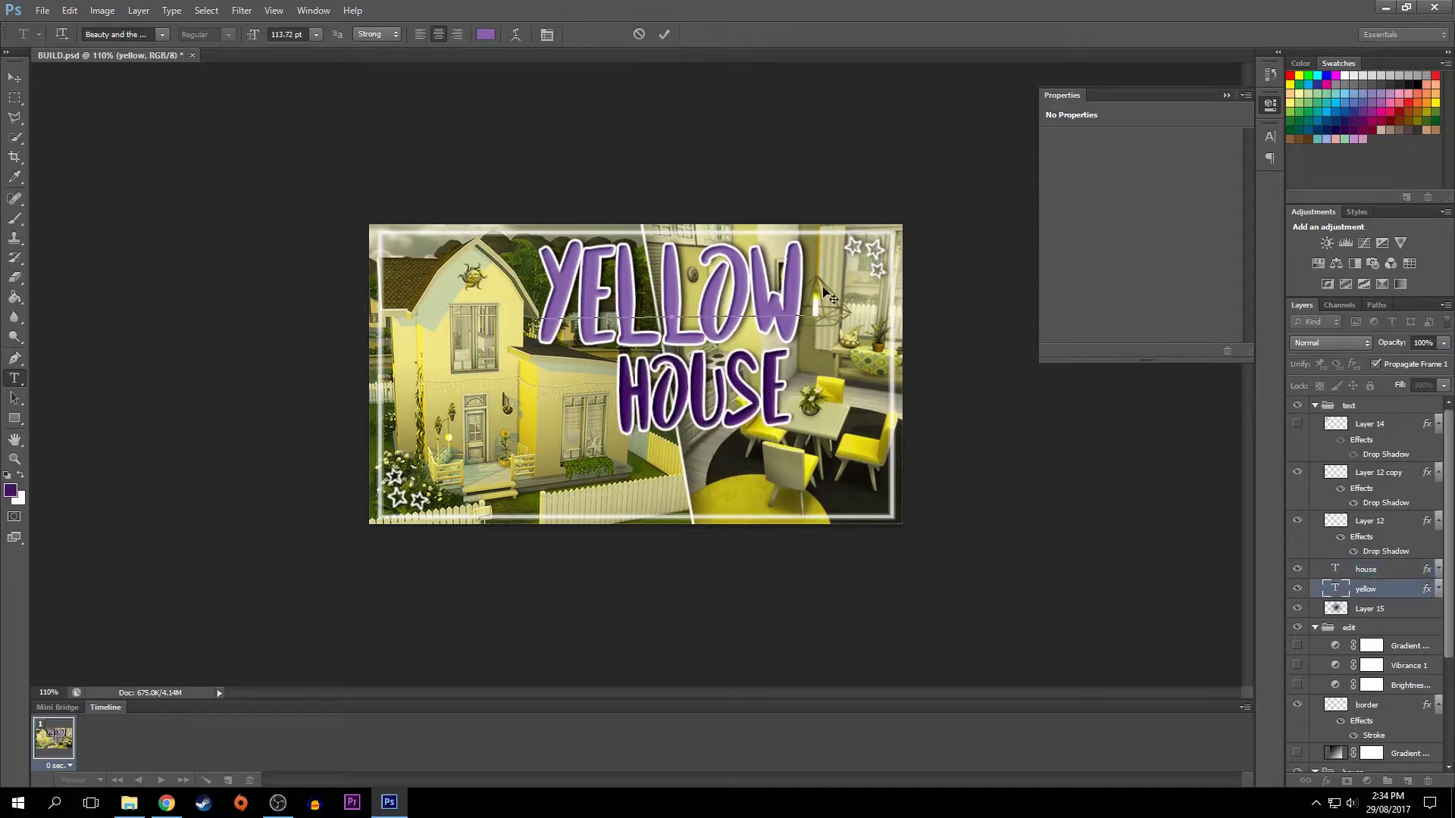
left_click_drag(810, 295, 498, 254)
double_click(1405, 589)
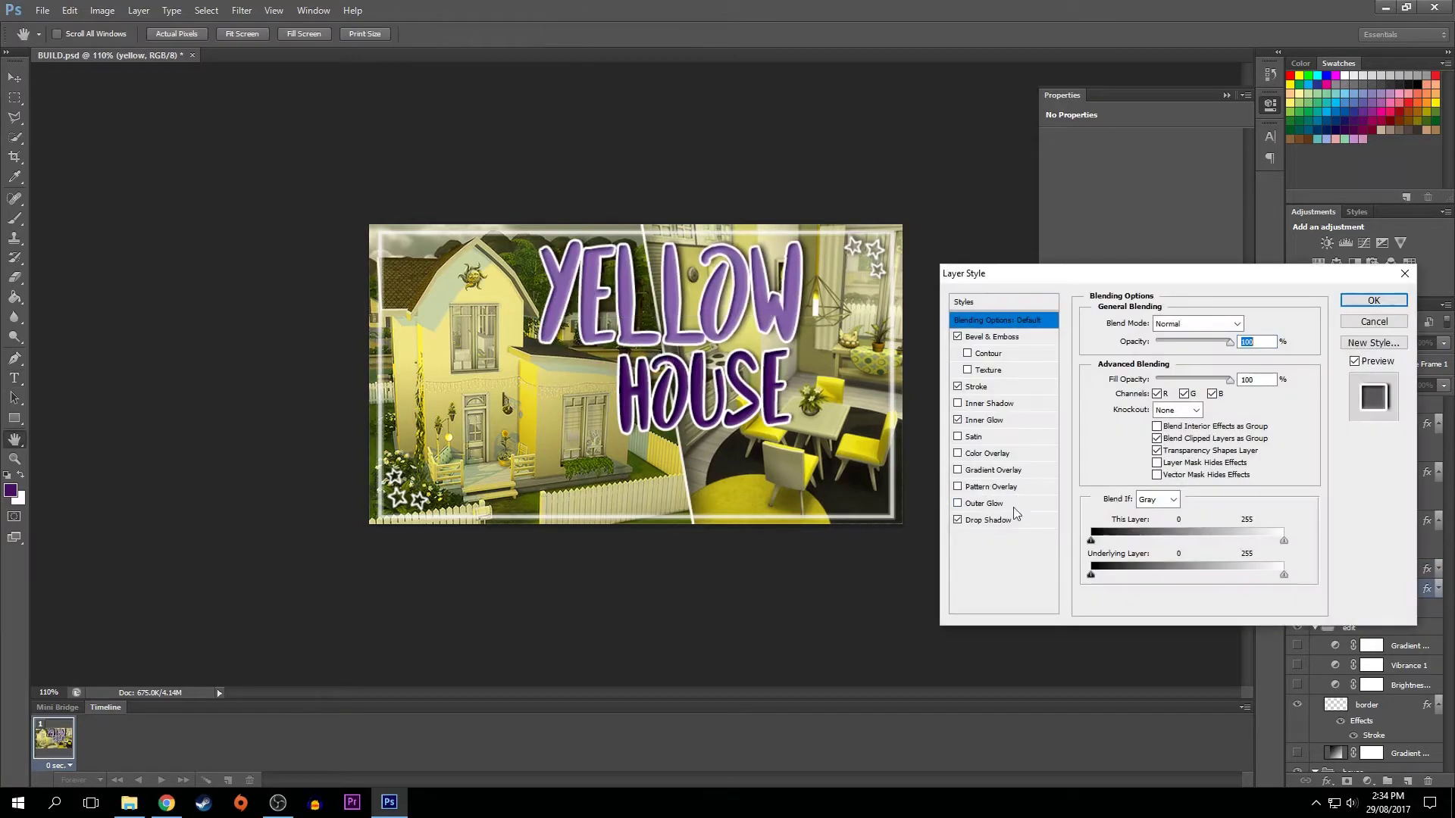
- Enable a Gradient Overlay on YELLOW with a light purple left stop (#8560a8)
left_click(985, 471)
left_click(1189, 402)
left_click(806, 492)
left_click(879, 553)
left_click(1376, 100)
left_click(1305, 220)
- Set the right stop to dark purple #440e62 and the midpoint to 62%
double_click(1097, 493)
left_click(1370, 106)
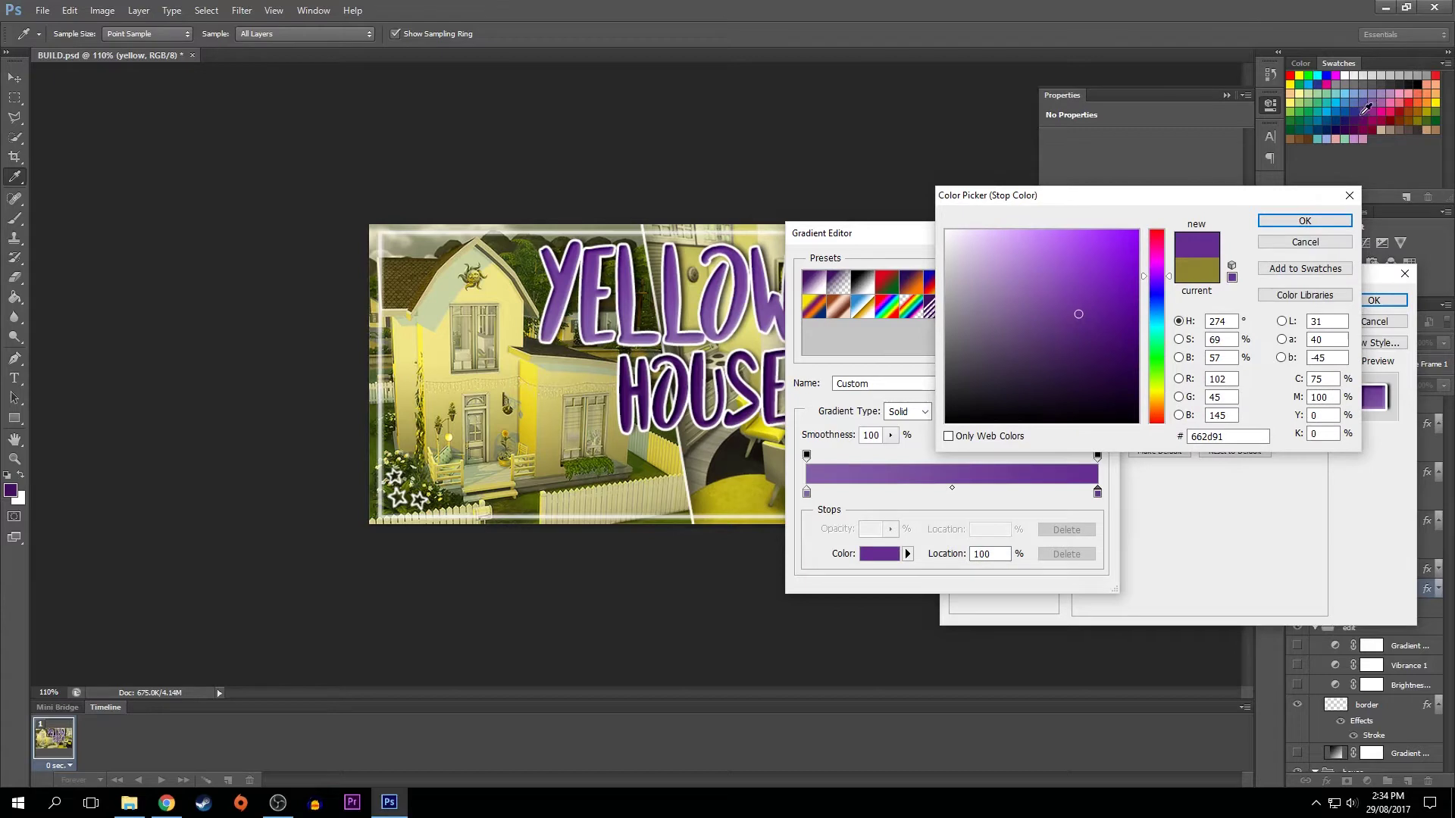
left_click(1352, 117)
left_click(1354, 116)
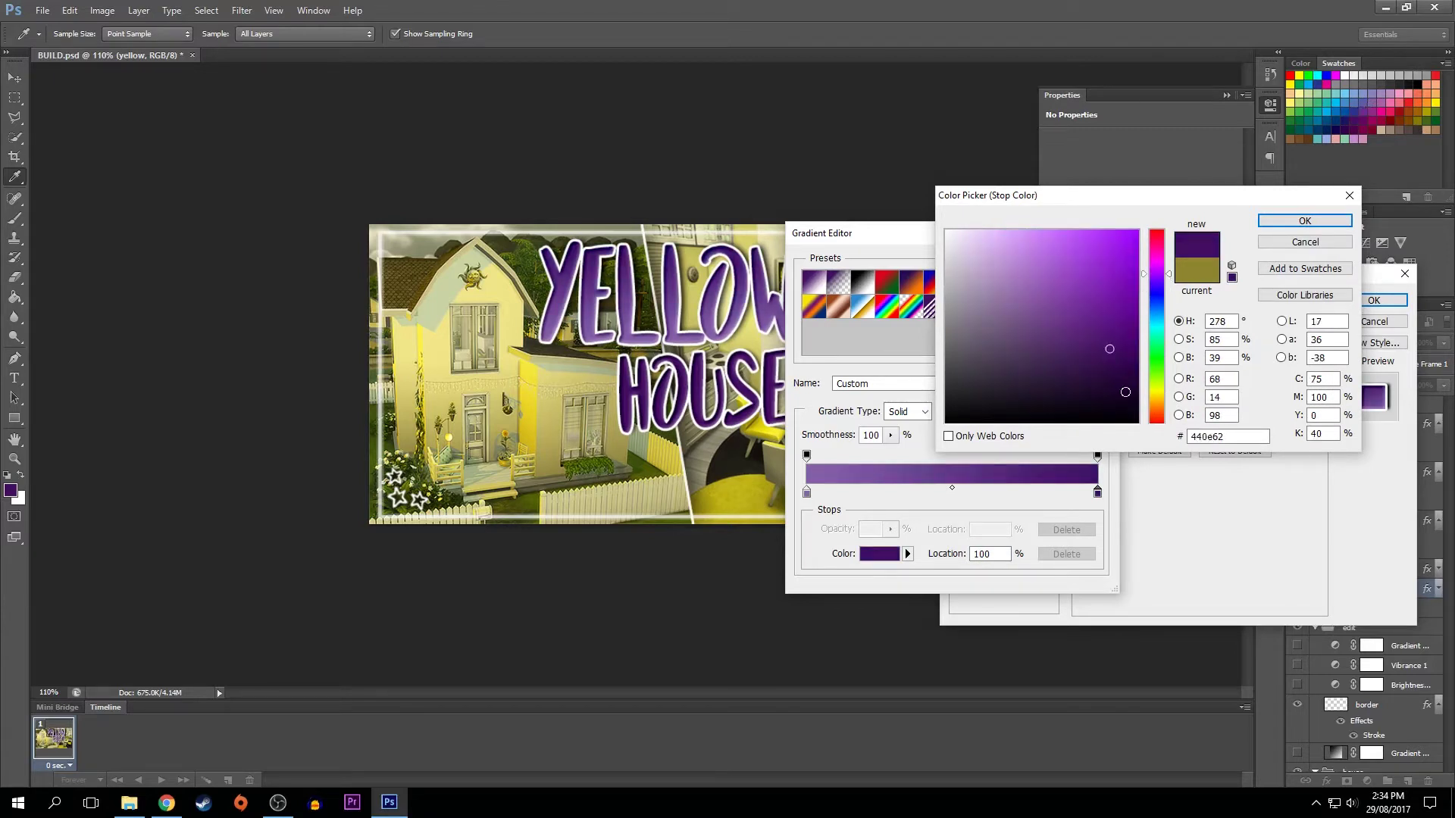
key("Return")
left_click_drag(953, 488, 986, 487)
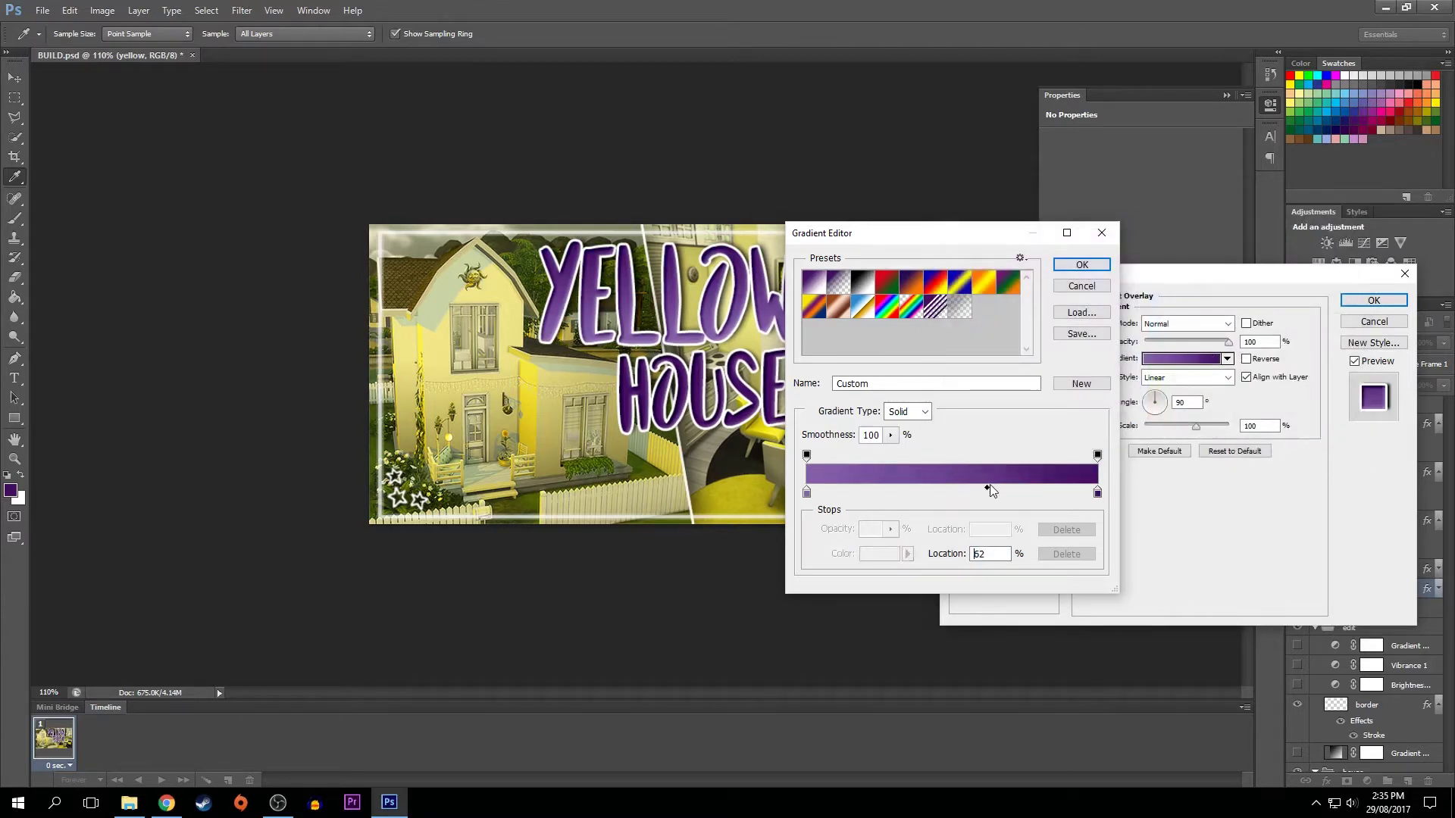
left_click(1082, 264)
left_click(1373, 300)
double_click(1335, 569)
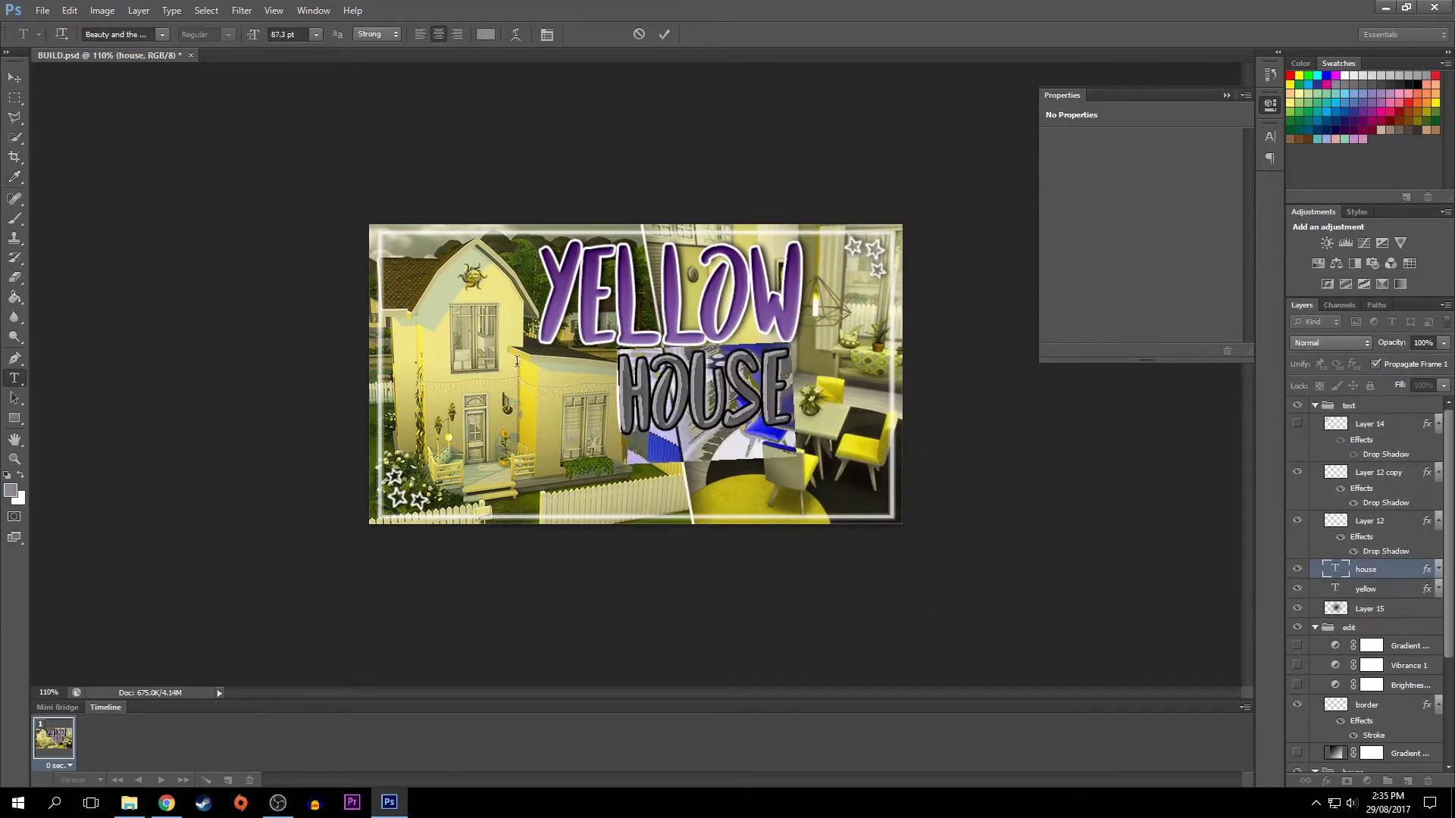
- Scale YELLOW and HOUSE down to about 93%, then nudge HOUSE right
key("ctrl+Return")
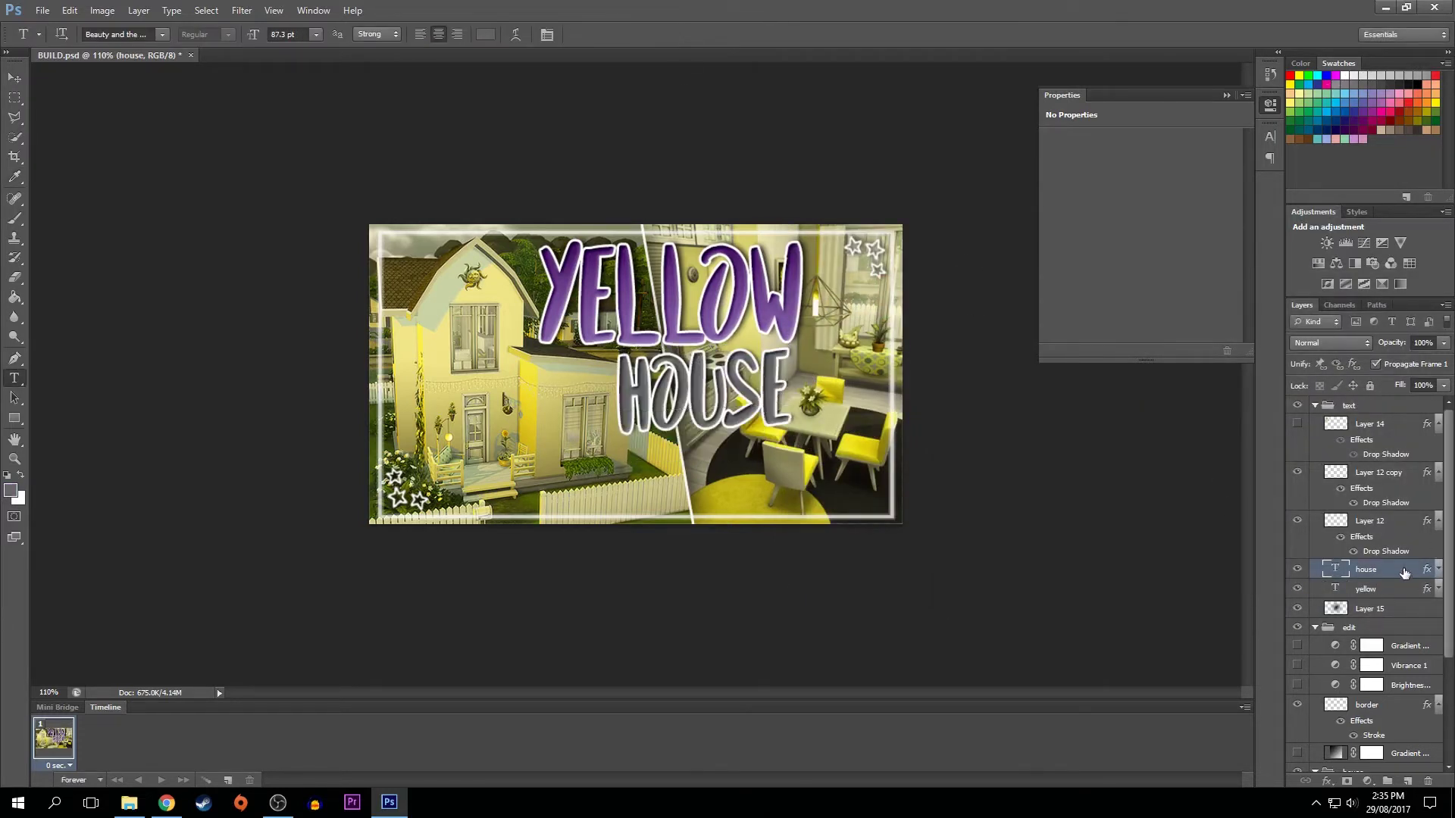
left_click(1388, 596, "shift")
key("ctrl+t")
mouse_move(802, 231)
left_mouse_down()
mouse_move(785, 243)
mouse_move(783, 289)
left_mouse_up()
left_click(761, 33)
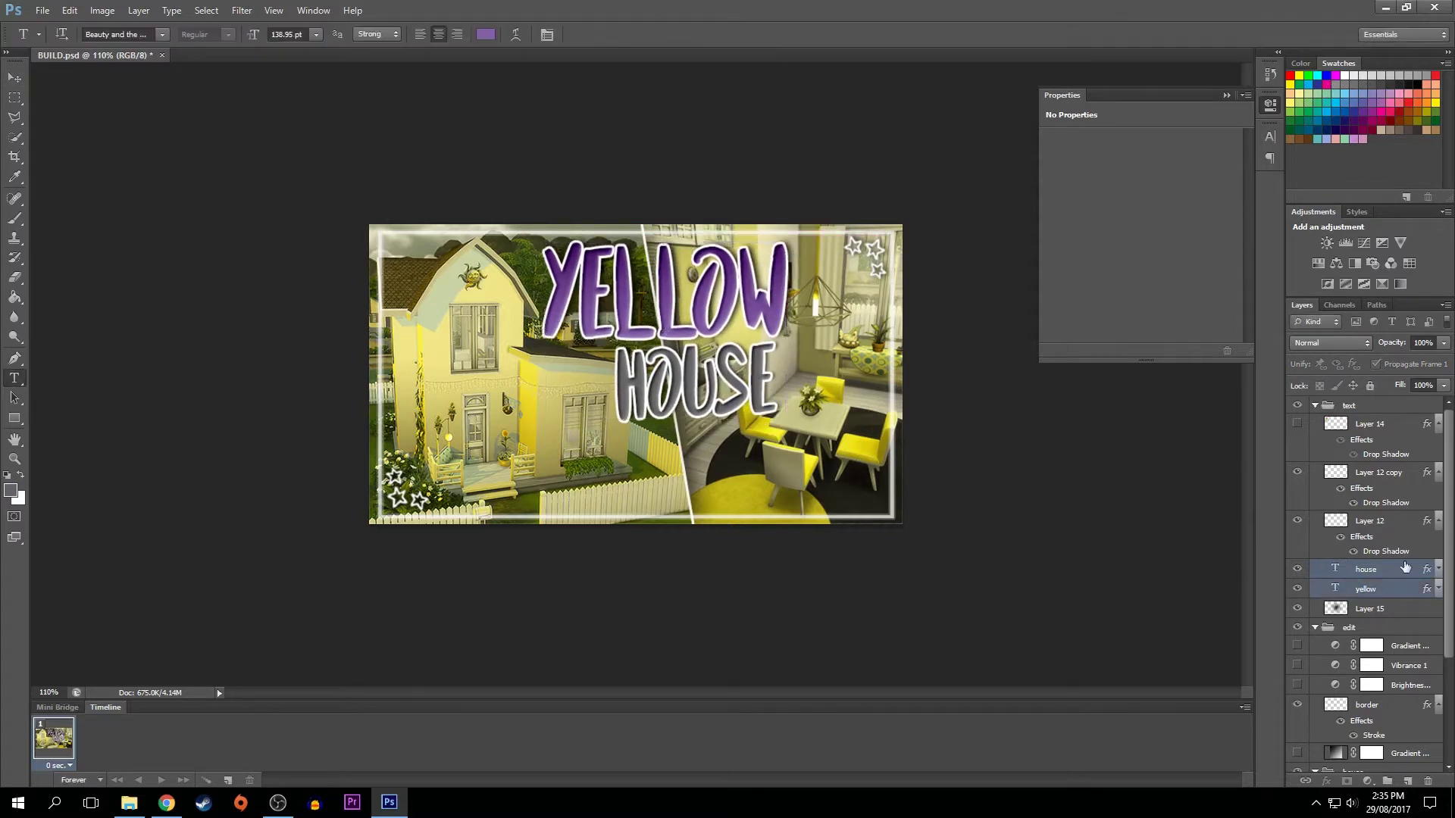
left_click(1366, 569)
left_click(17, 76)
key("shift+Right")
key("shift+Right")
key("shift+Right")
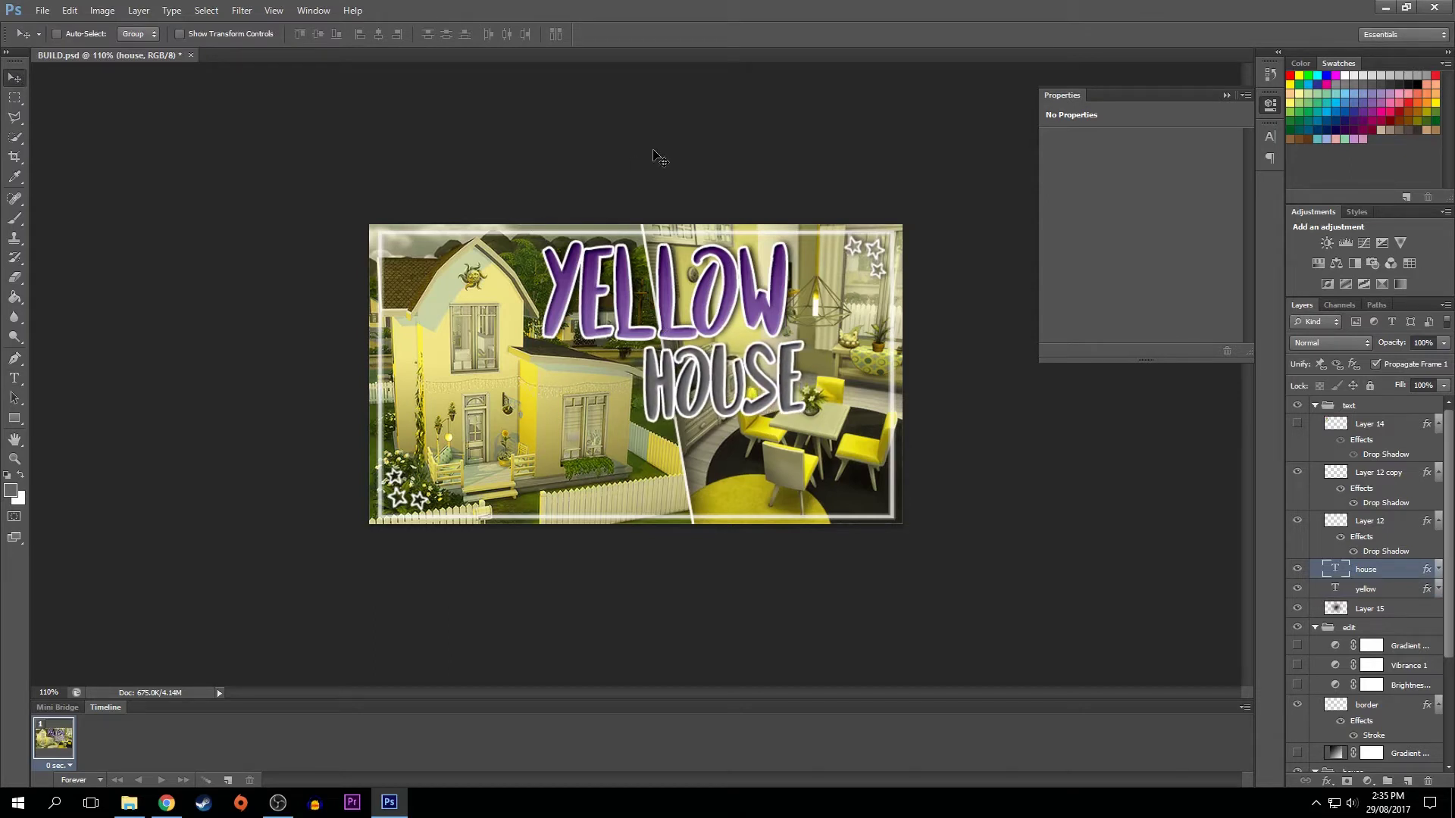
- Set the house photo's Brightness/Contrast contrast to 27
scroll(766, 194, "down", 5)
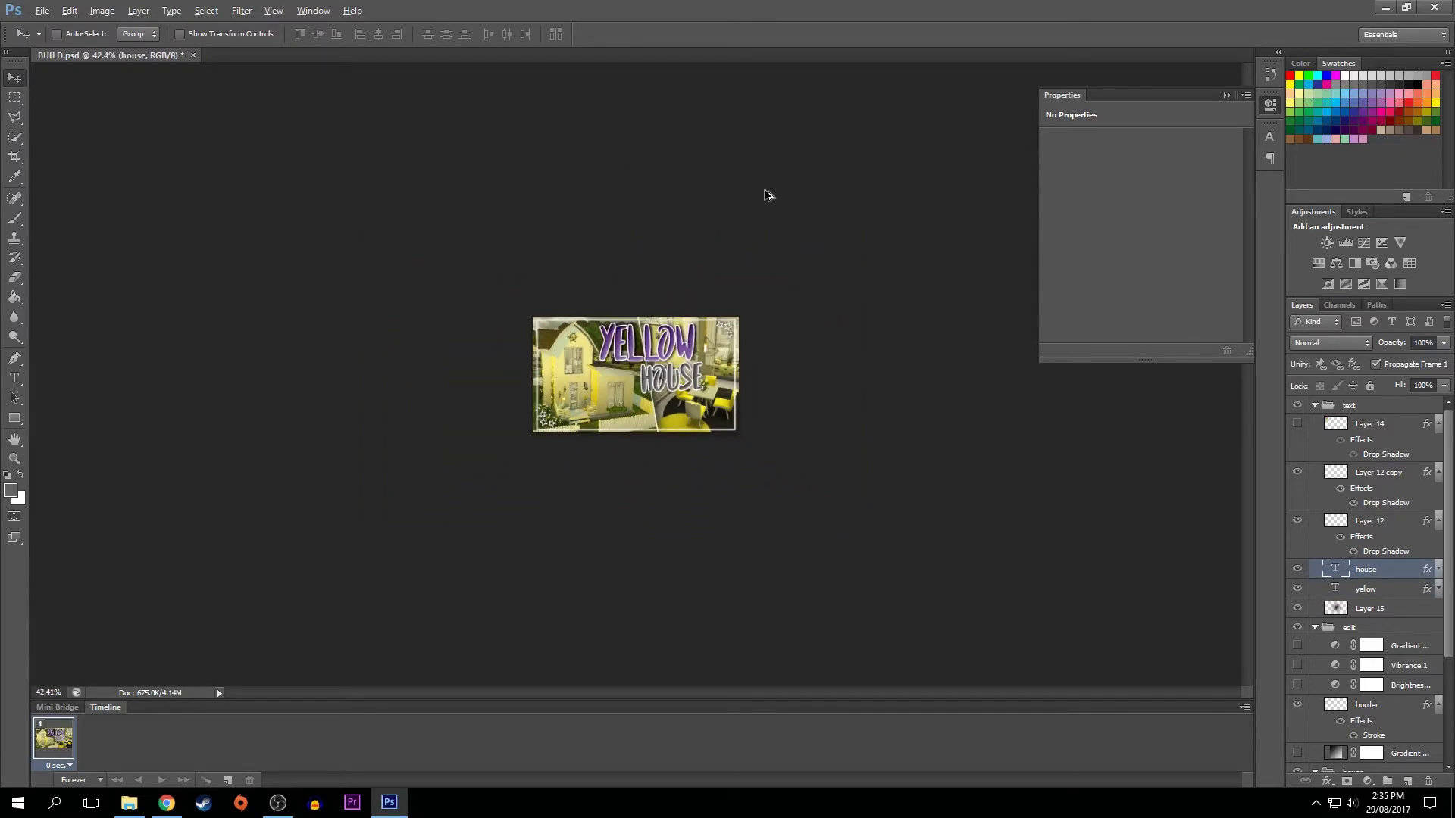
scroll(765, 194, "up", 2)
scroll(765, 194, "up", 2)
scroll(765, 194, "up", 2)
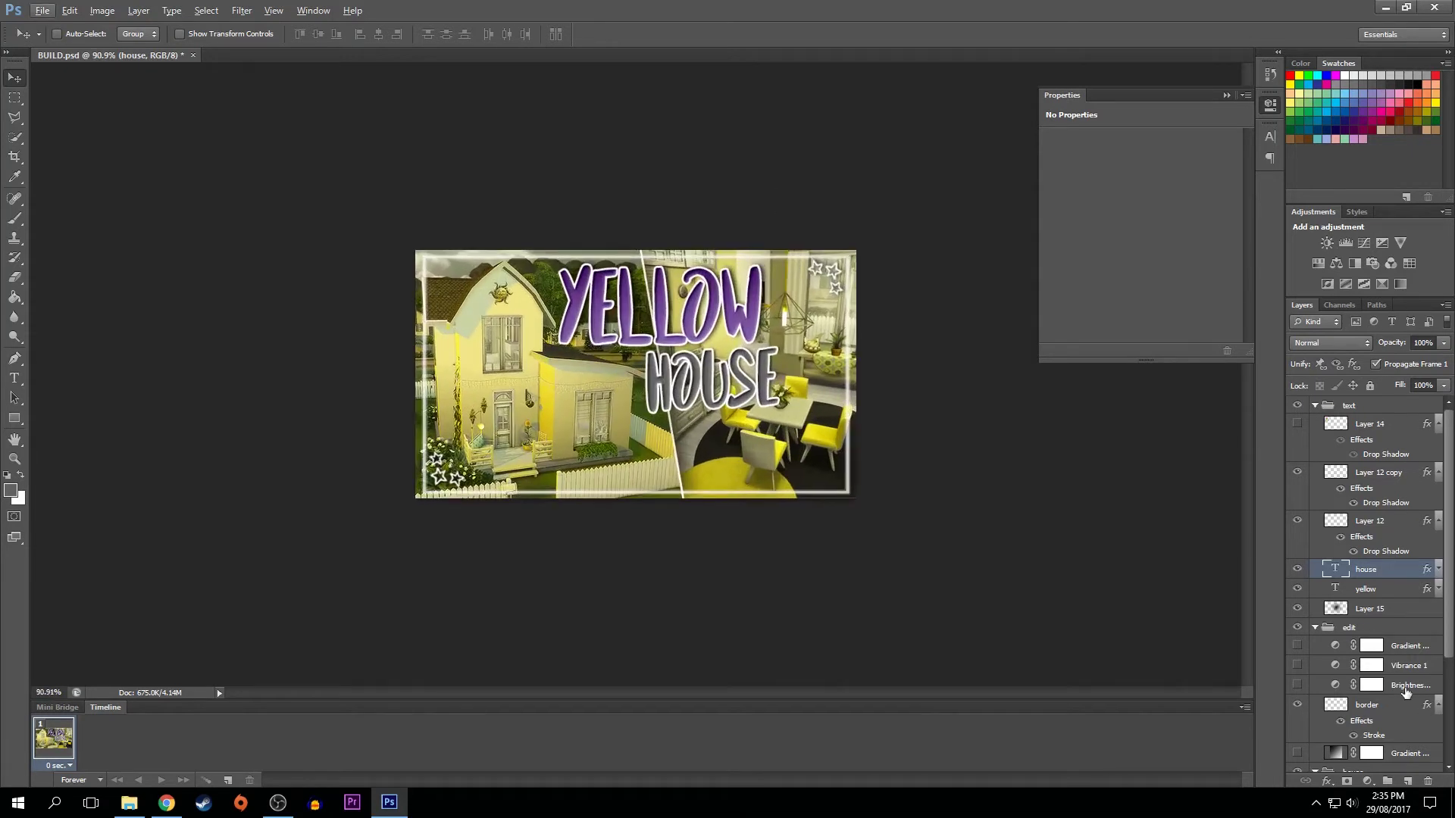
scroll(1406, 691, "down", 3)
left_click(1422, 662)
left_click_drag(1153, 213, 1290, 227)
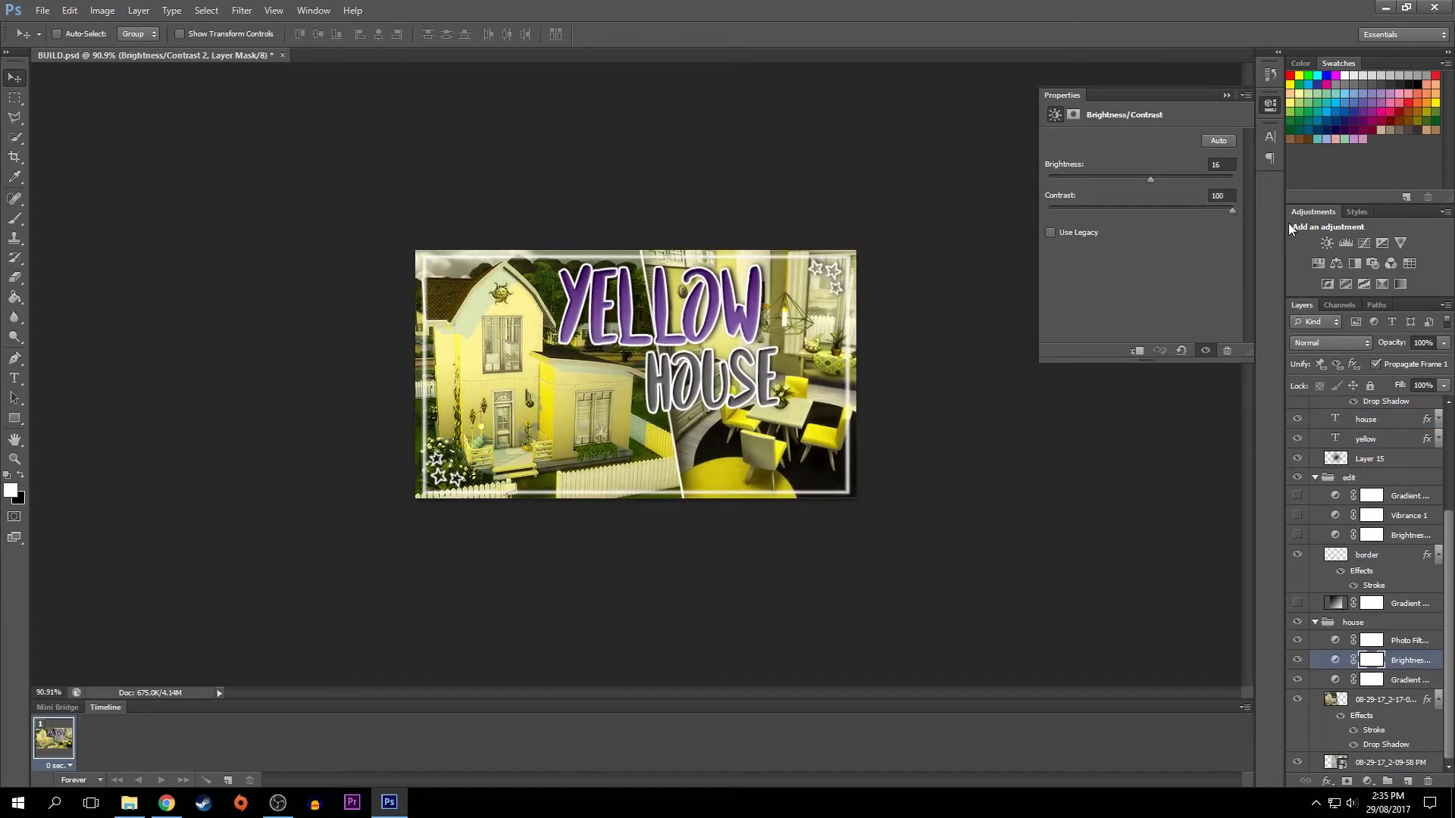
left_click_drag(1153, 217, 1140, 215)
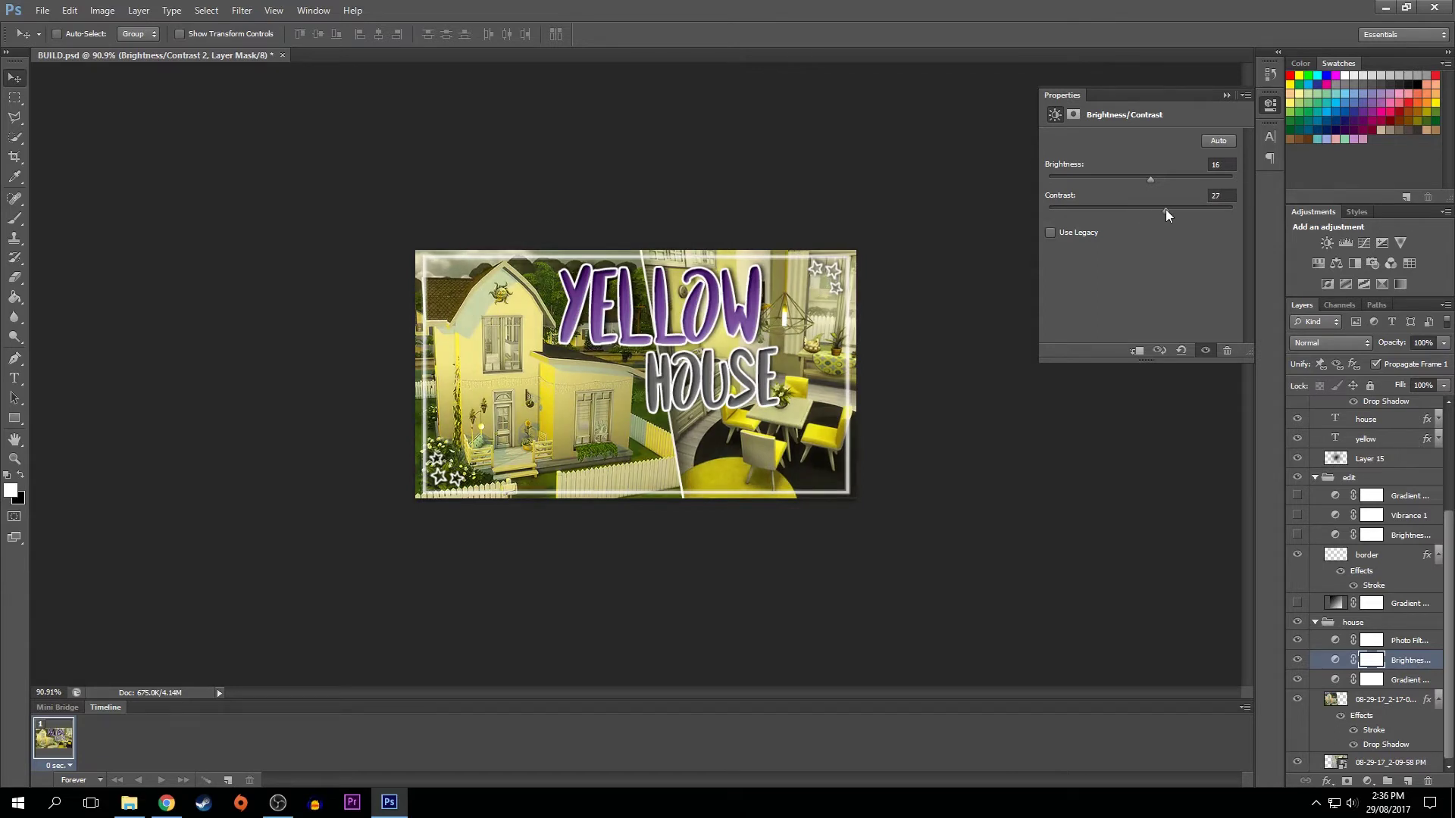
- Apply Smart Sharpen to the bottom image layer
left_click(1429, 770)
right_click(1387, 763)
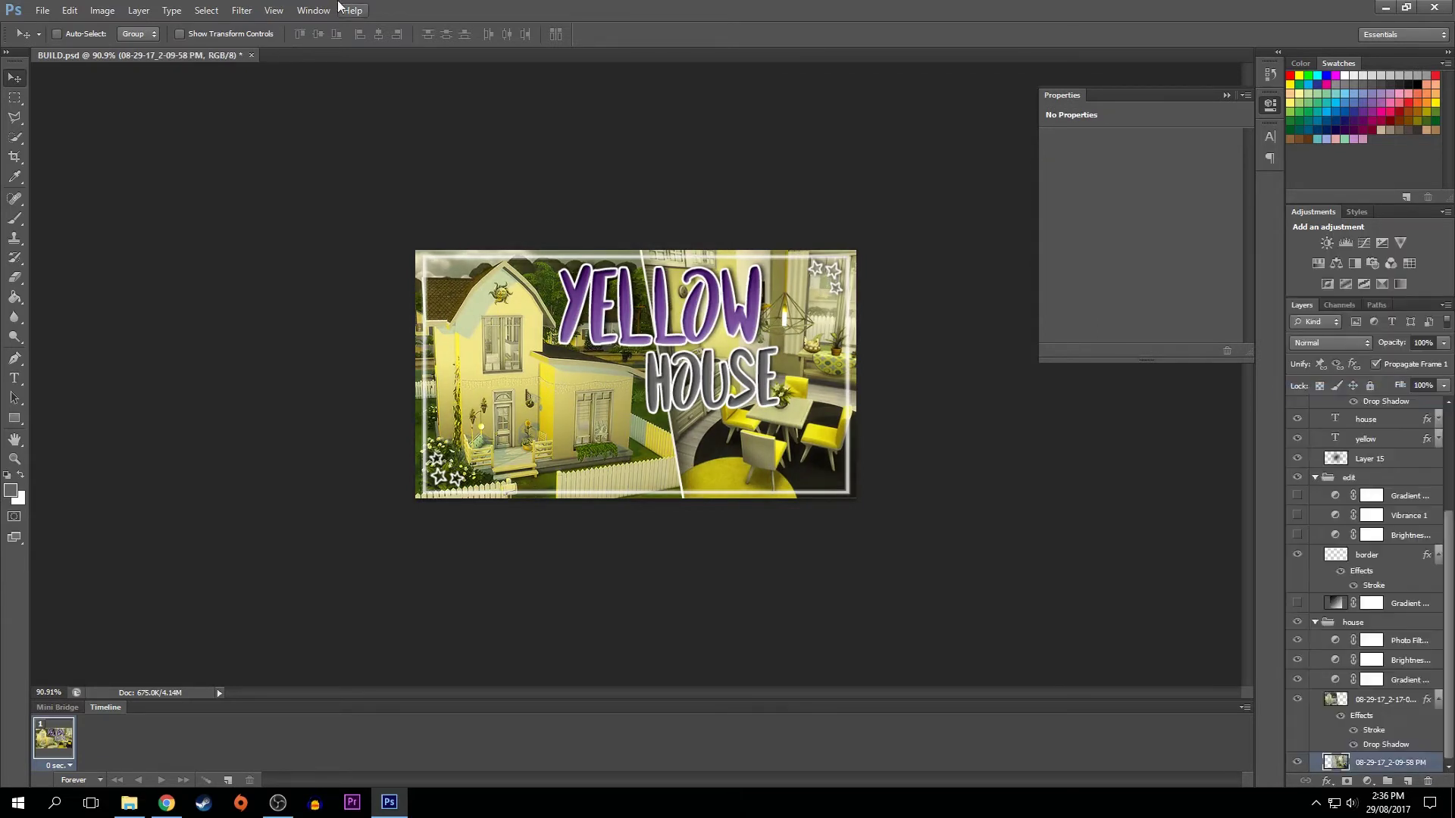
left_click(242, 10)
left_click(456, 278)
left_click(434, 35)
- Hide the YELLOW and HOUSE title layers
scroll(1364, 530, "up", 3)
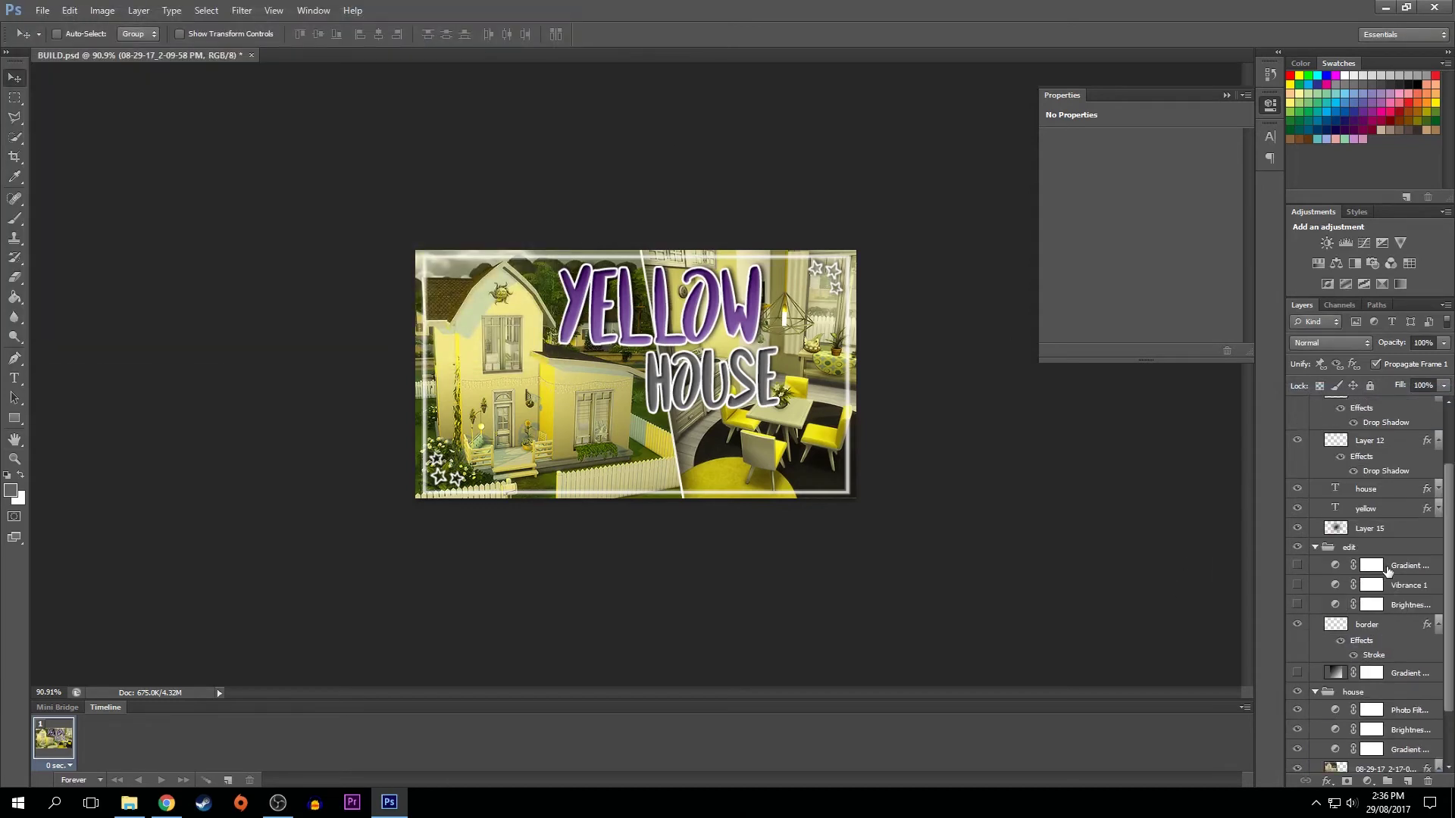
left_click(1387, 560)
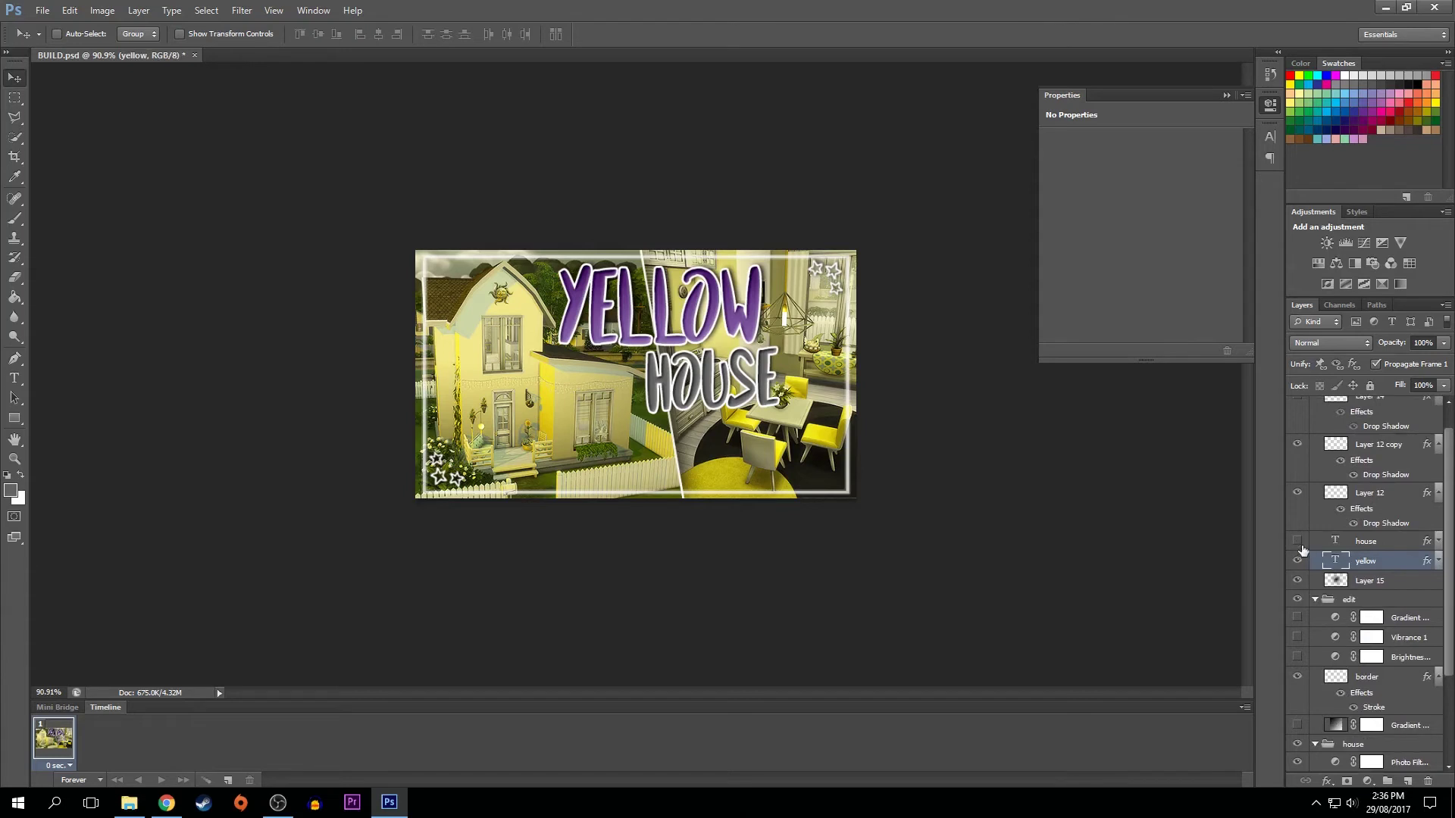
scroll(989, 463, "down", 2)
scroll(988, 462, "down", 2)
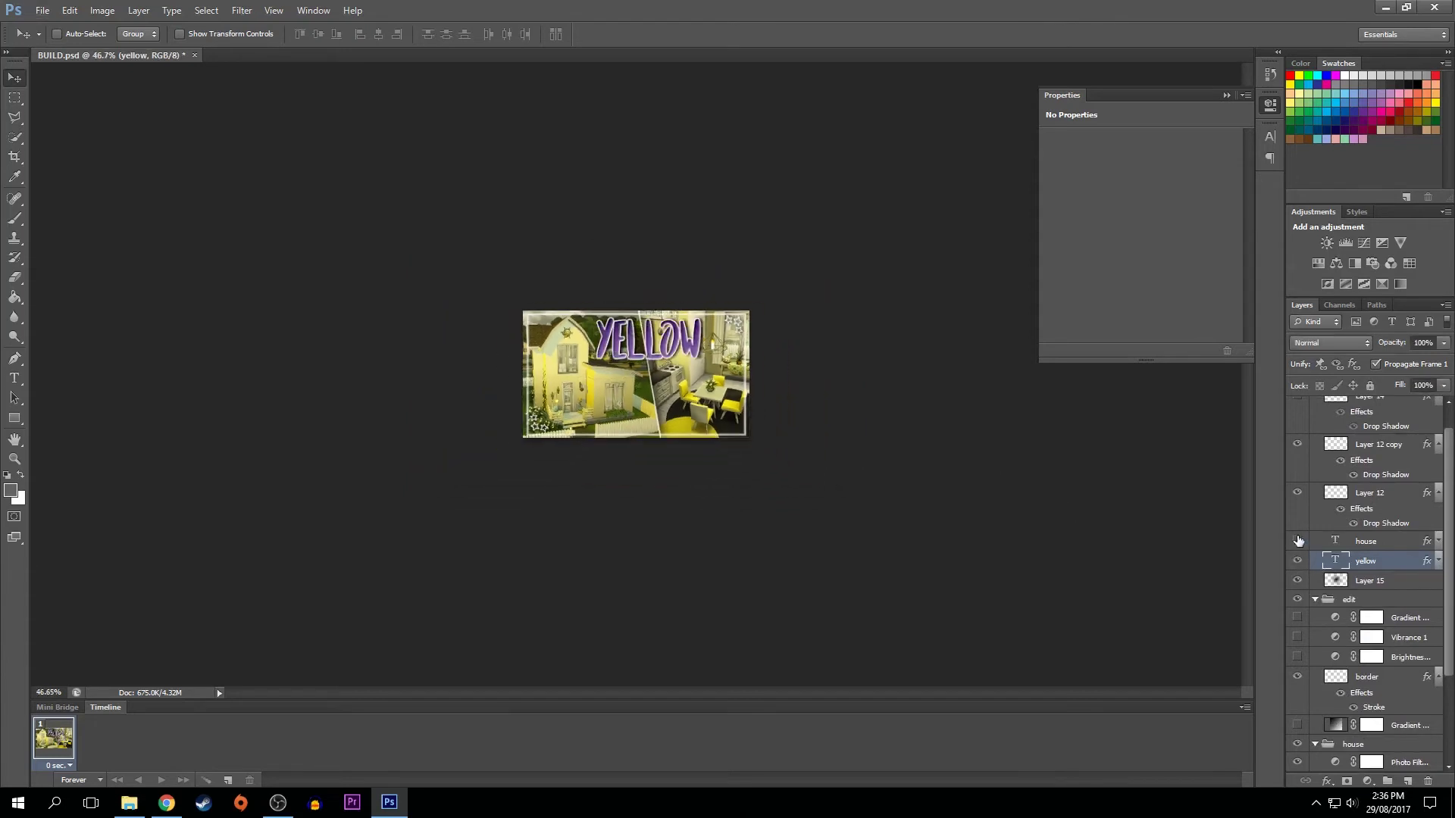
left_click(1297, 562)
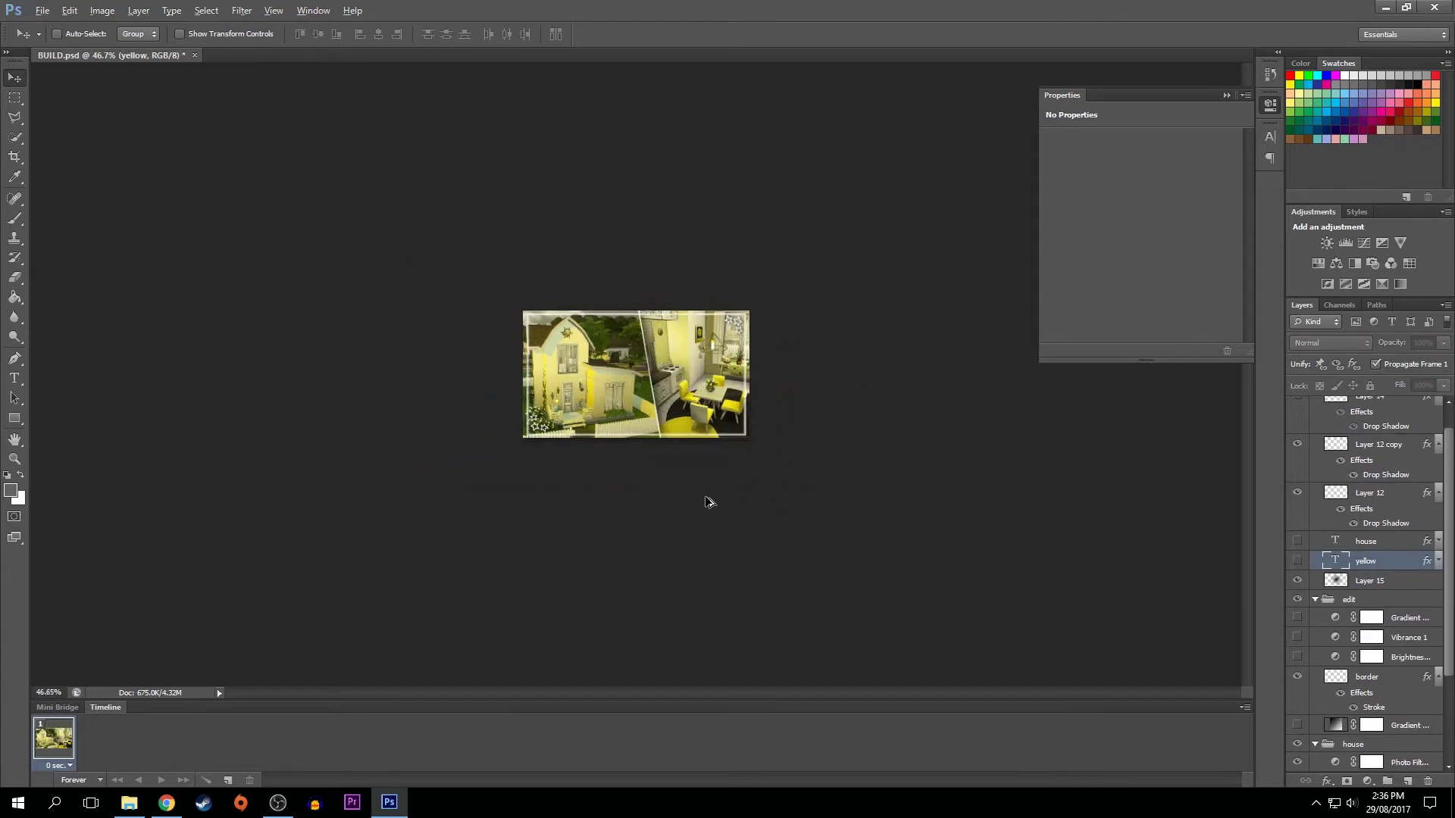
scroll(709, 502, "up", 6)
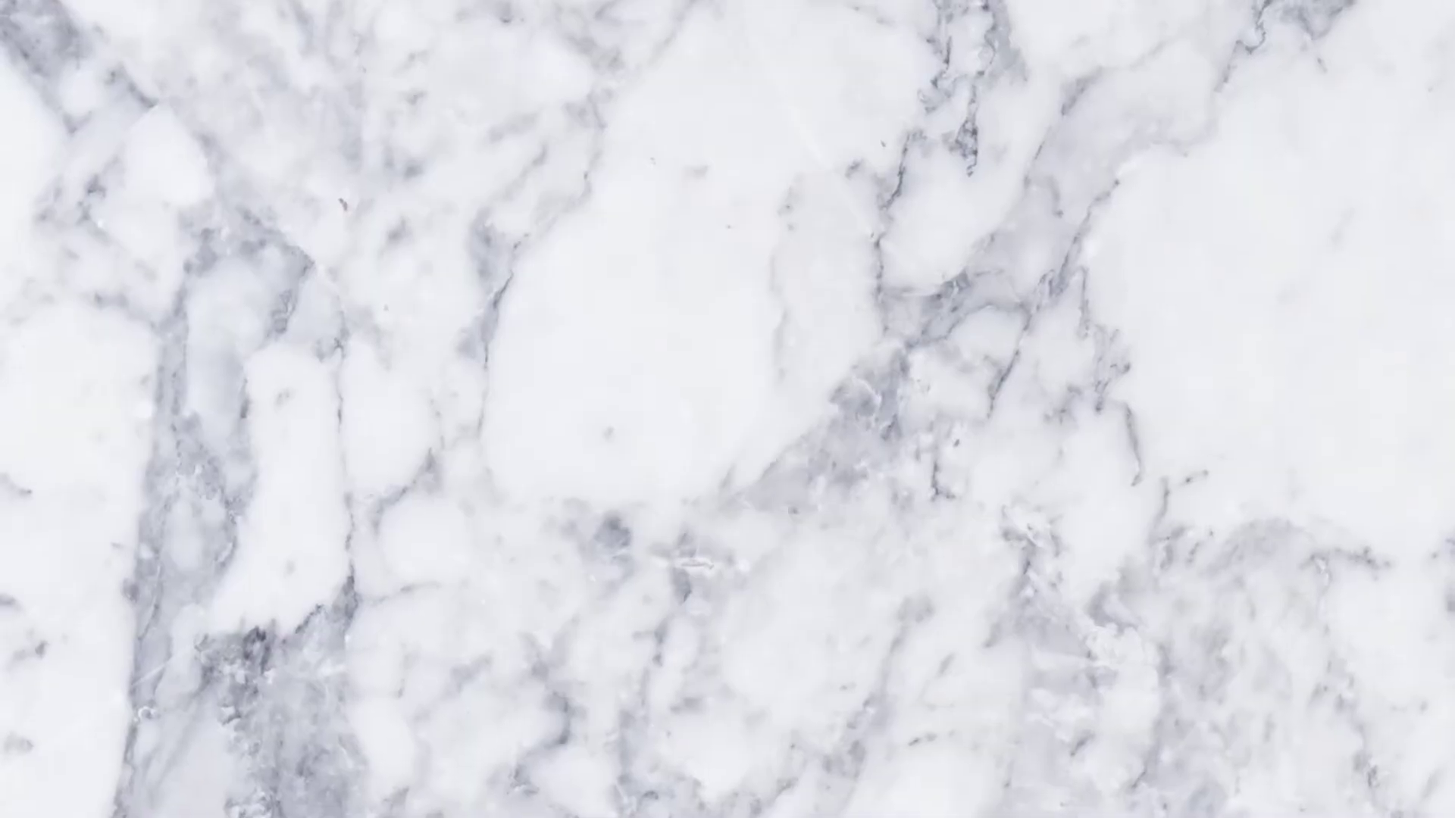